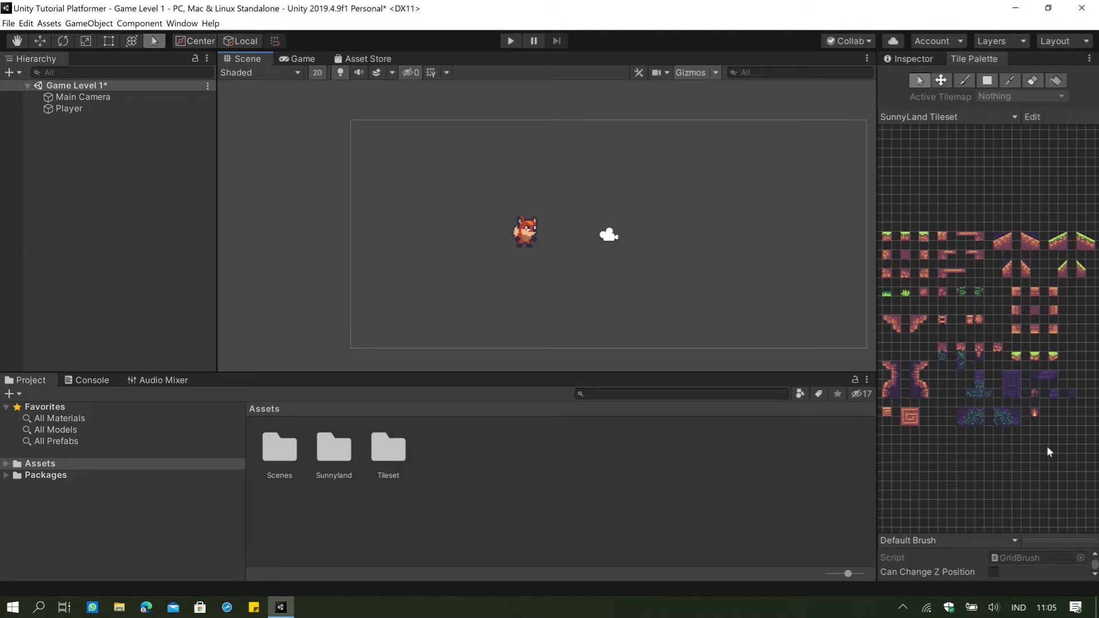
Try to paint the first grass tile from the SunnyLand Tileset palette into the scene with the brush.
{"action": "left_click", "coordinate": [964, 83]}
{"action": "left_click", "coordinate": [887, 237]}
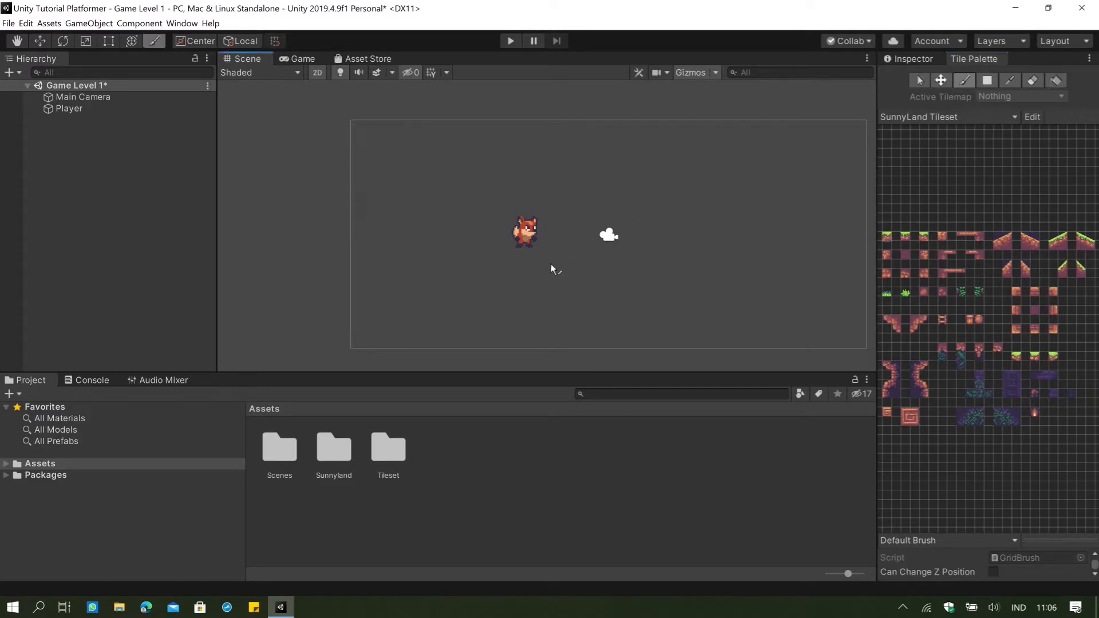
{"action": "middle_click_drag", "start_coordinate": [685, 243], "coordinate": [662, 259]}
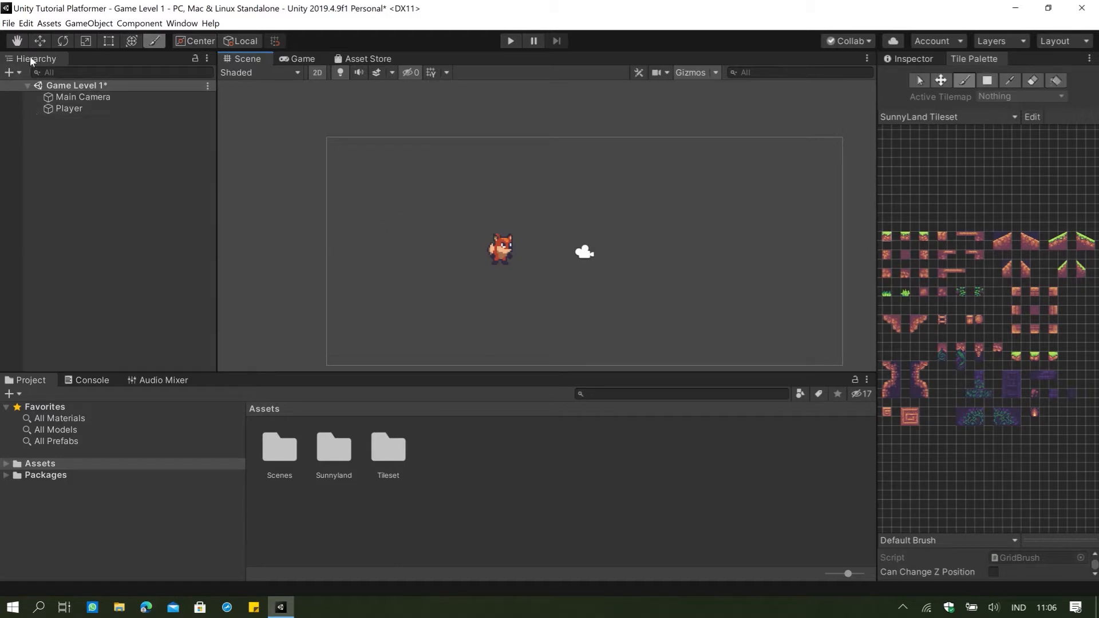
Add a 2D Tilemap object to the Game Level 1 scene.
{"action": "right_click", "coordinate": [82, 150]}
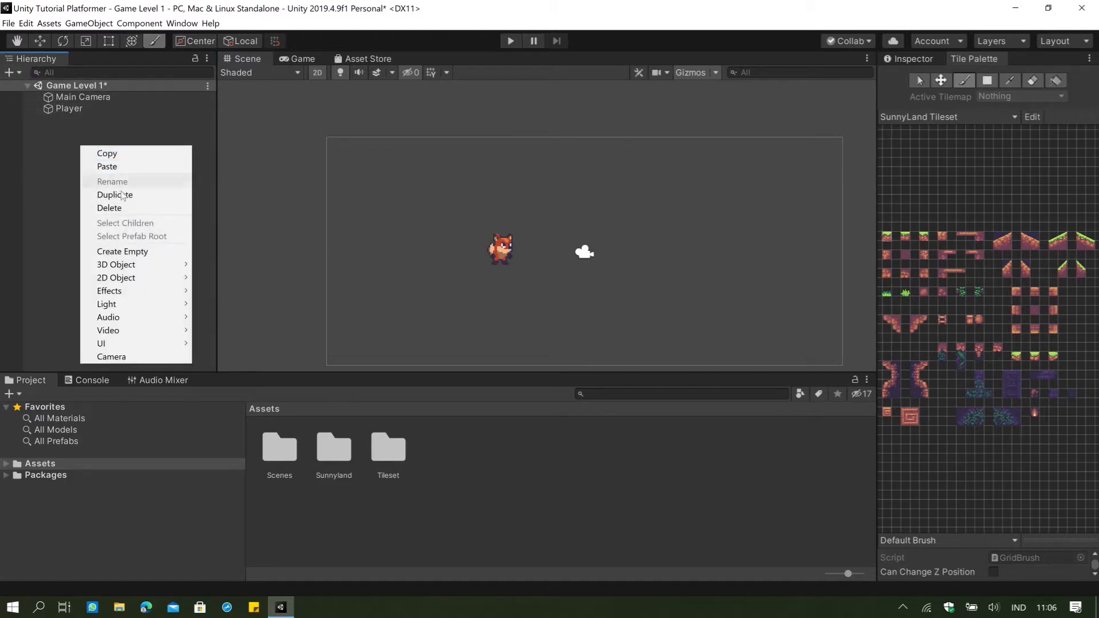
{"action": "mouse_move", "coordinate": [148, 286]}
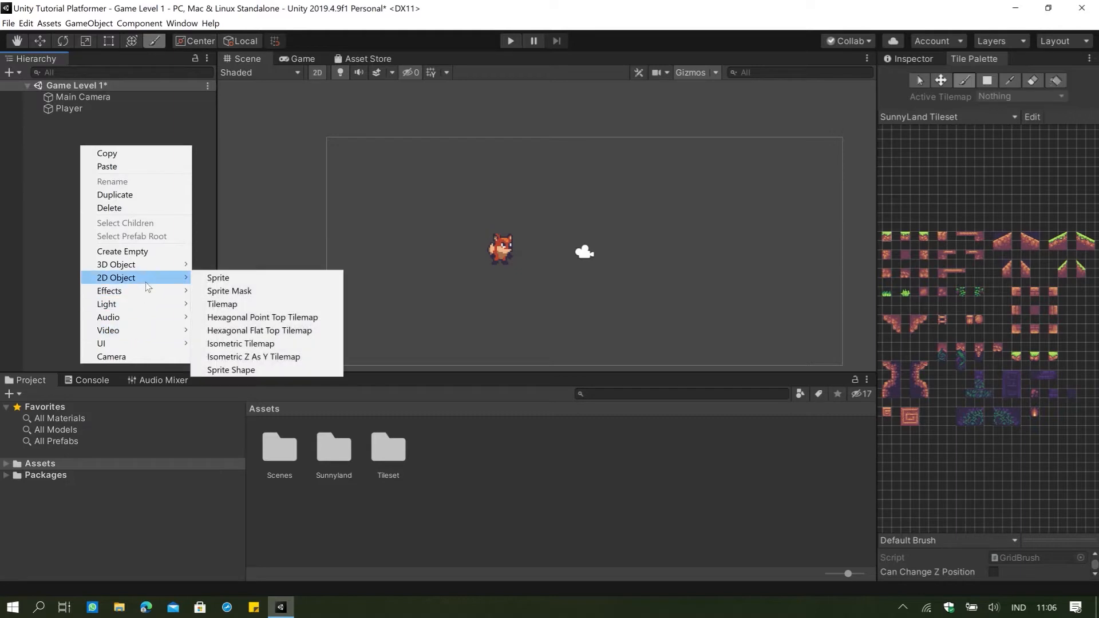
{"action": "left_click", "coordinate": [229, 305]}
{"action": "scroll", "coordinate": [627, 231], "scroll_direction": "down", "scroll_amount": 1}
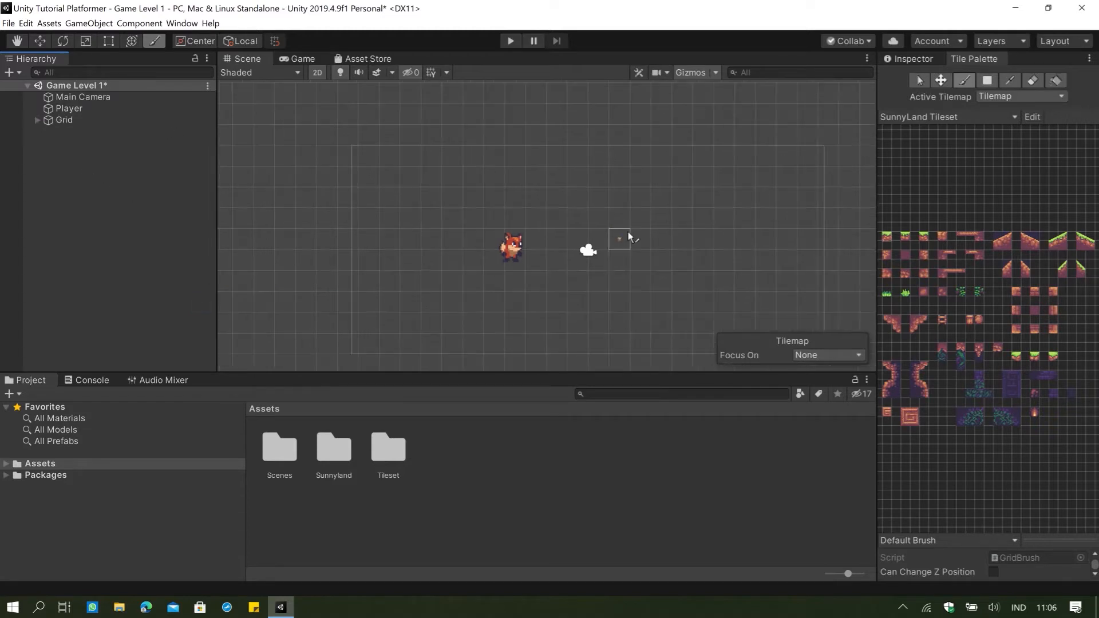
Expand the Grid object in the scene hierarchy and select its Tilemap child.
{"action": "left_click", "coordinate": [37, 121]}
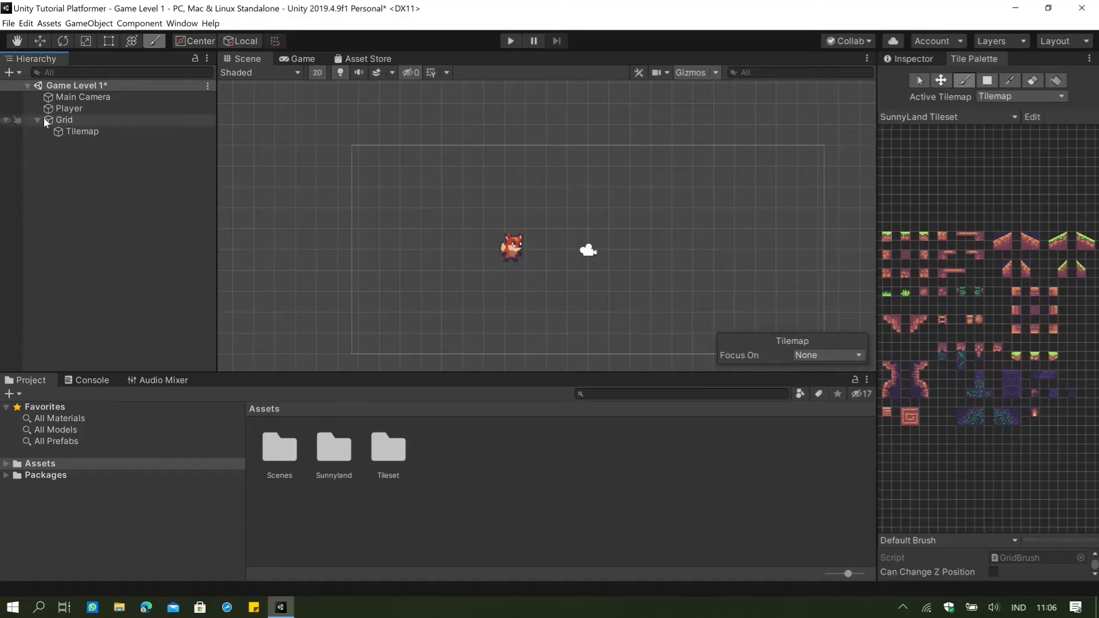
{"action": "left_click", "coordinate": [44, 118]}
{"action": "left_click", "coordinate": [37, 121]}
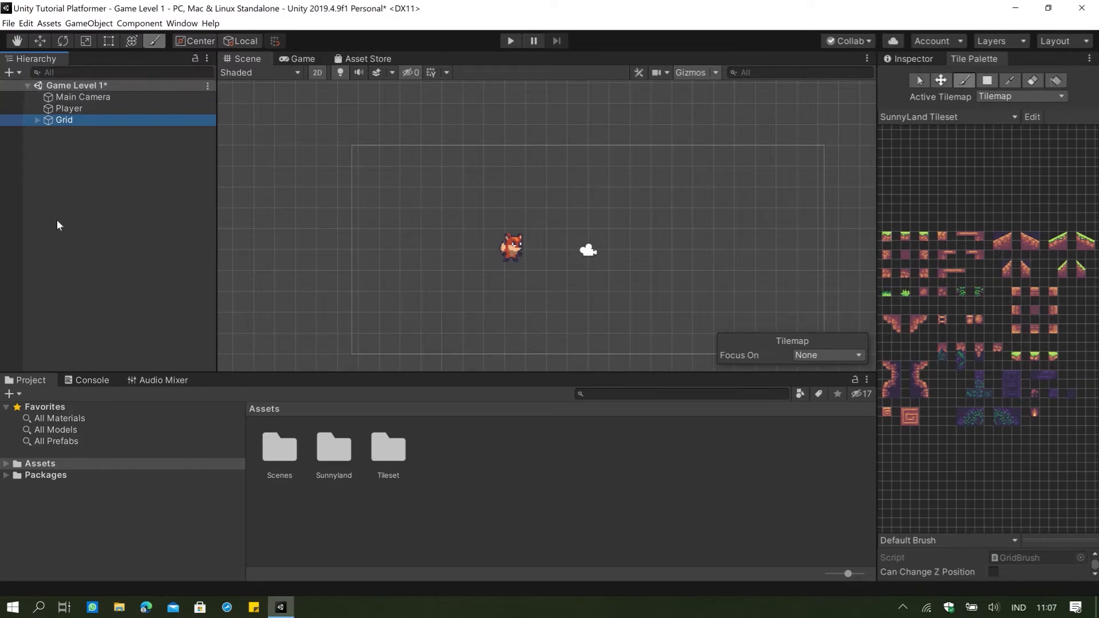
{"action": "left_click", "coordinate": [29, 87]}
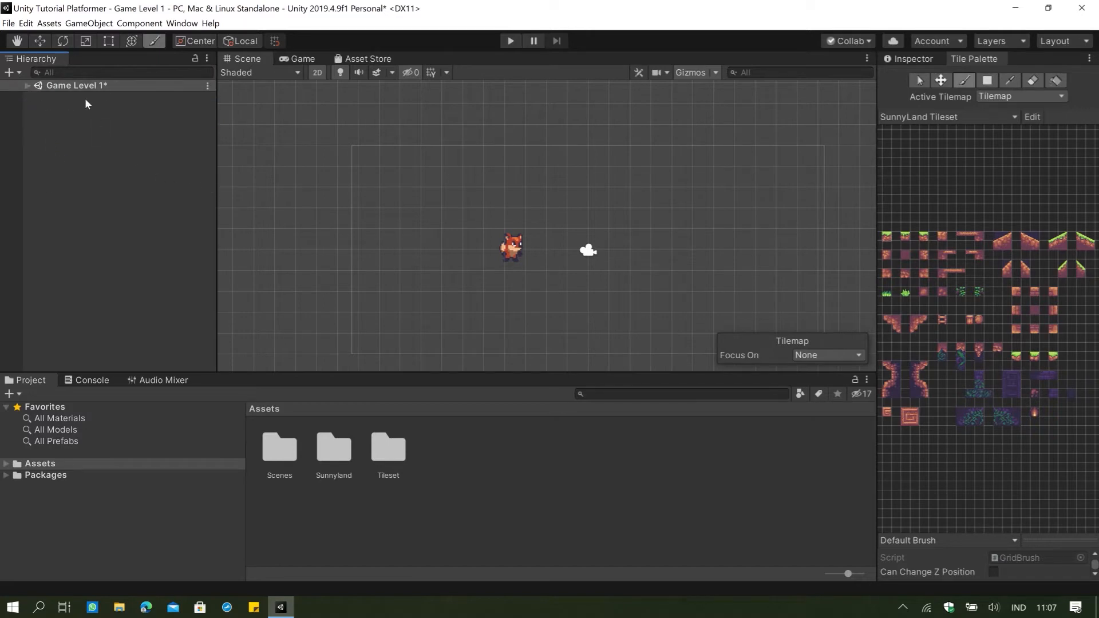
{"action": "left_click", "coordinate": [26, 87]}
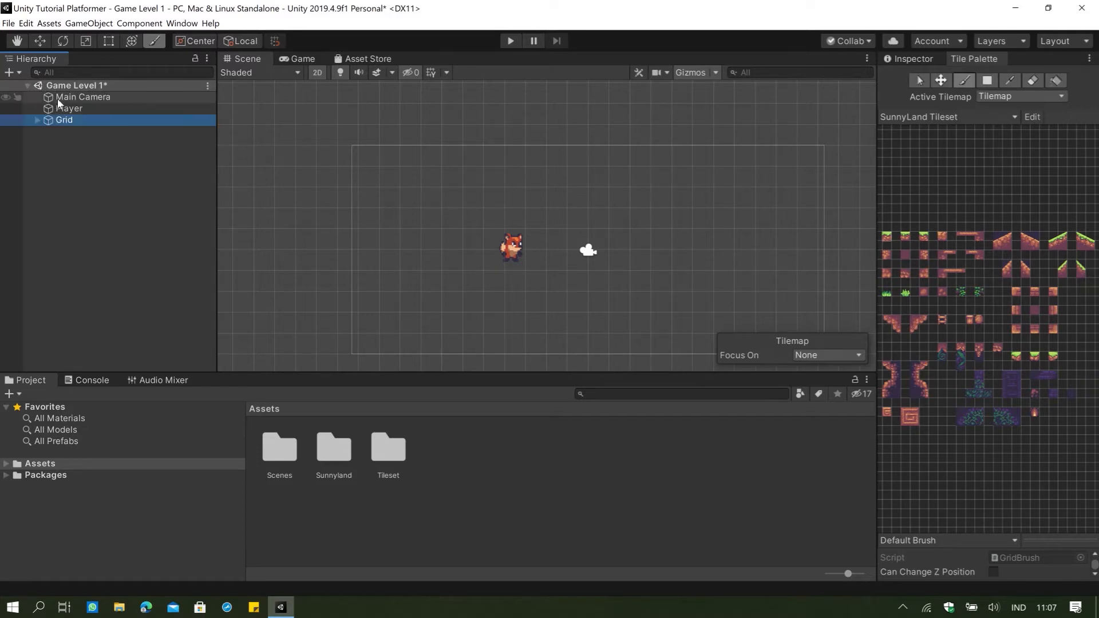
{"action": "left_click", "coordinate": [38, 120]}
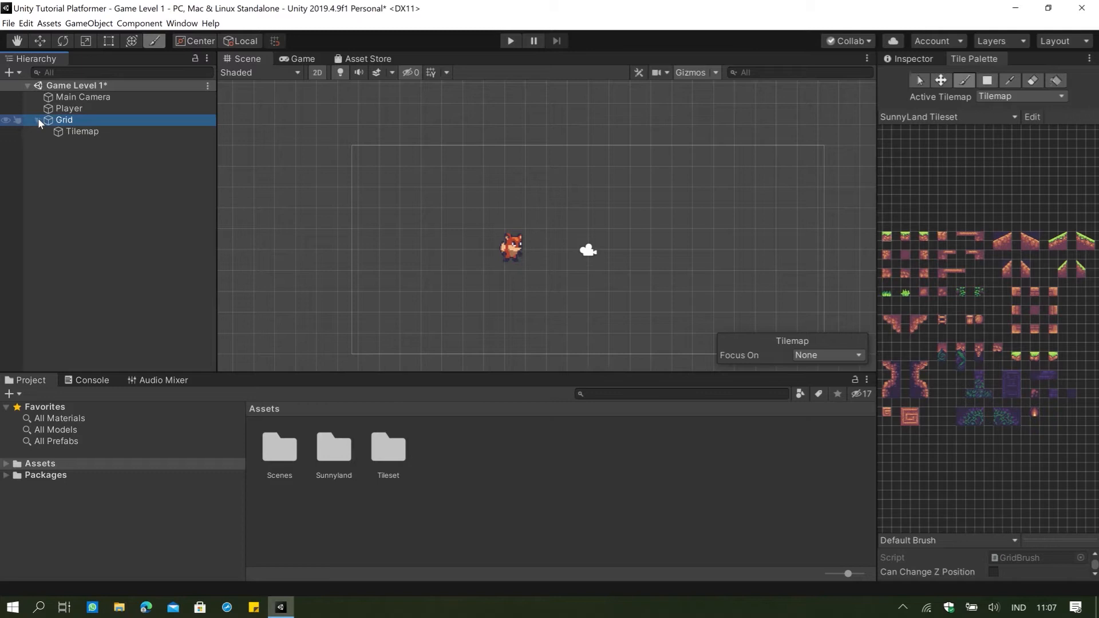
{"action": "left_click", "coordinate": [76, 133]}
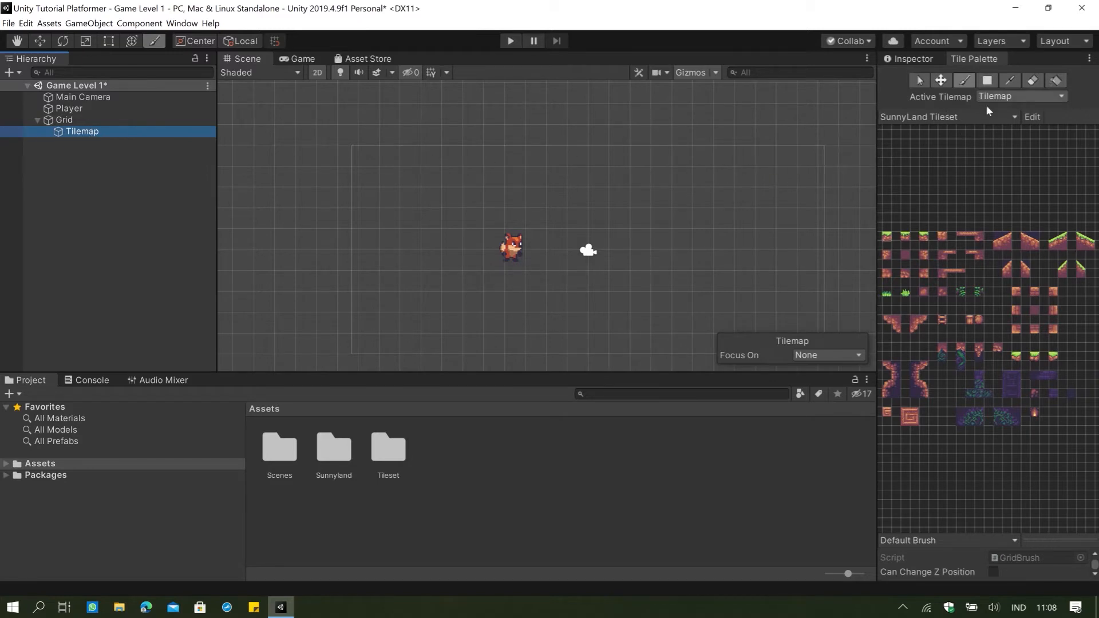
Close the Tile Palette so that only the Inspector remains in its dock area.
{"action": "left_click", "coordinate": [919, 61]}
{"action": "left_click", "coordinate": [992, 60]}
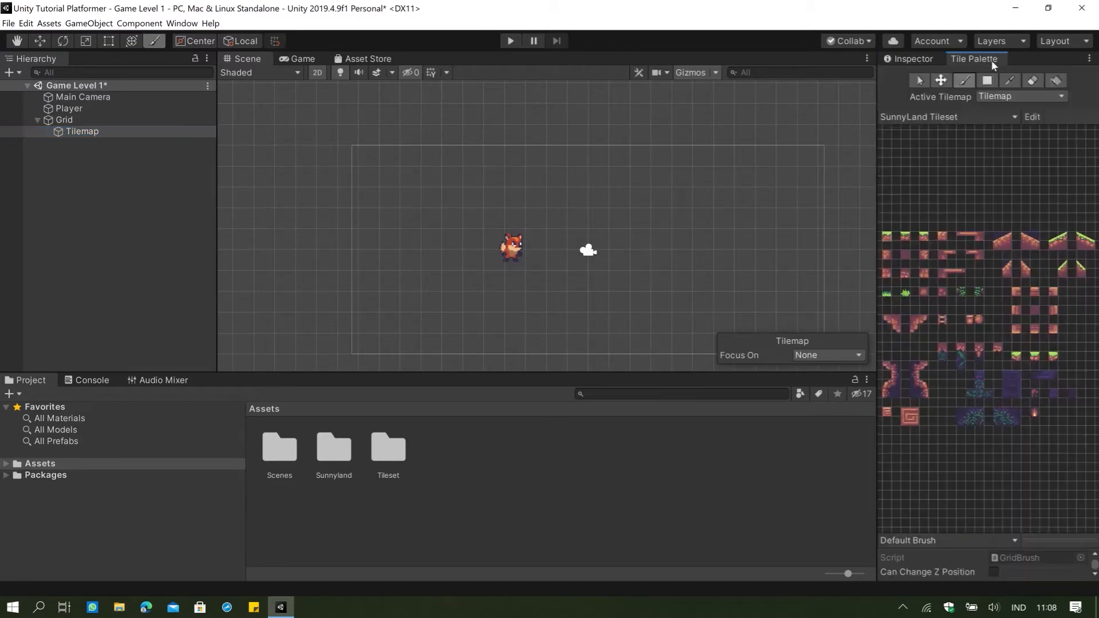
{"action": "right_click", "coordinate": [992, 60]}
{"action": "mouse_move", "coordinate": [984, 98]}
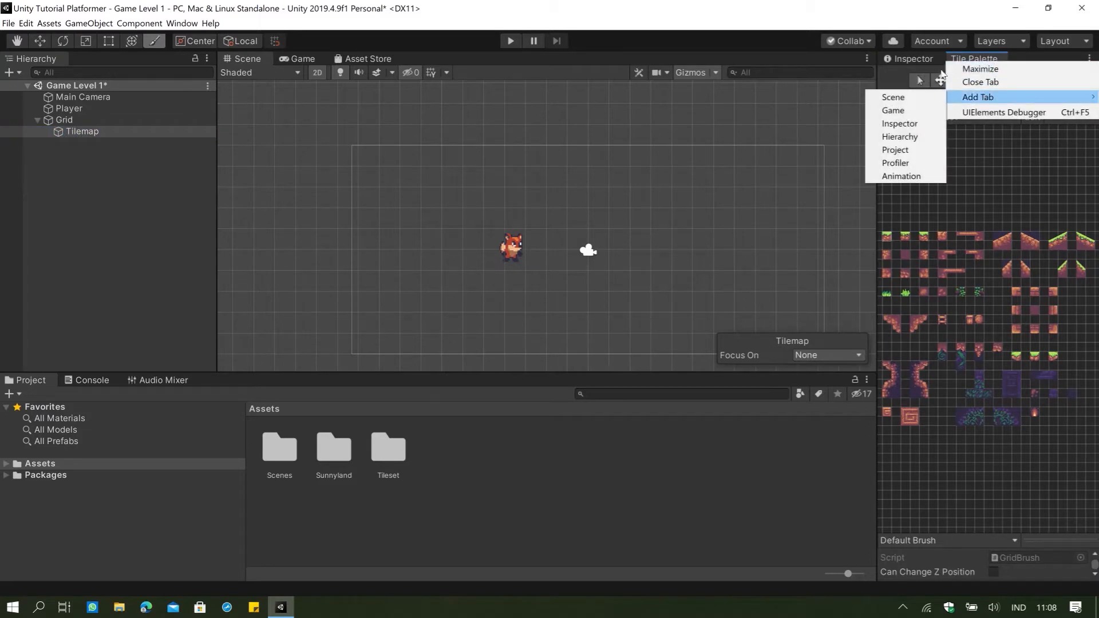
{"action": "right_click", "coordinate": [987, 56]}
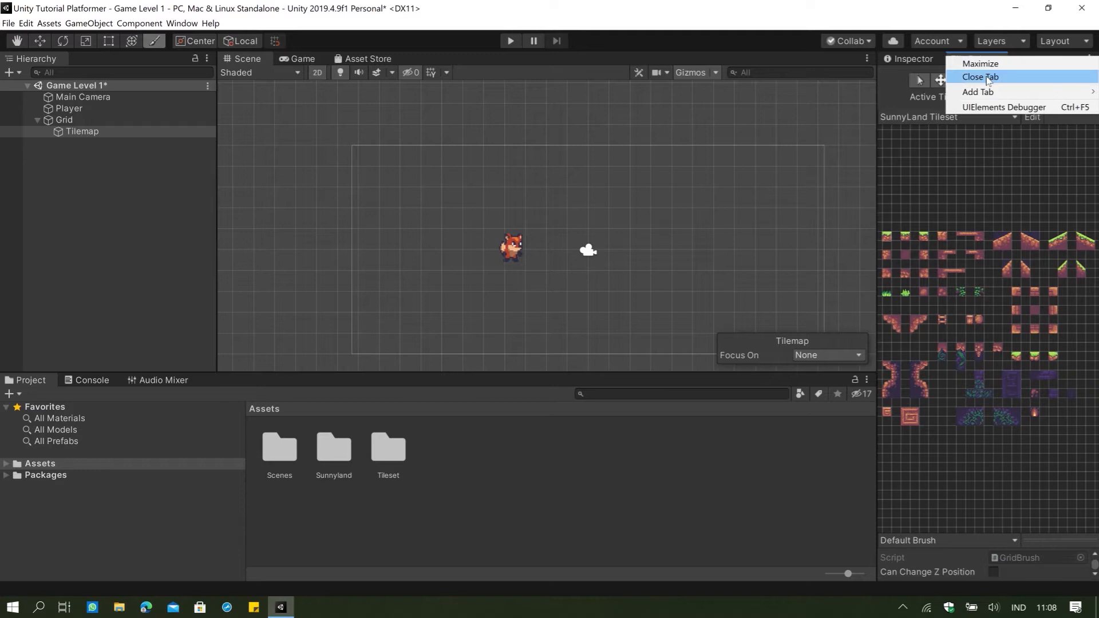
{"action": "left_click", "coordinate": [986, 78]}
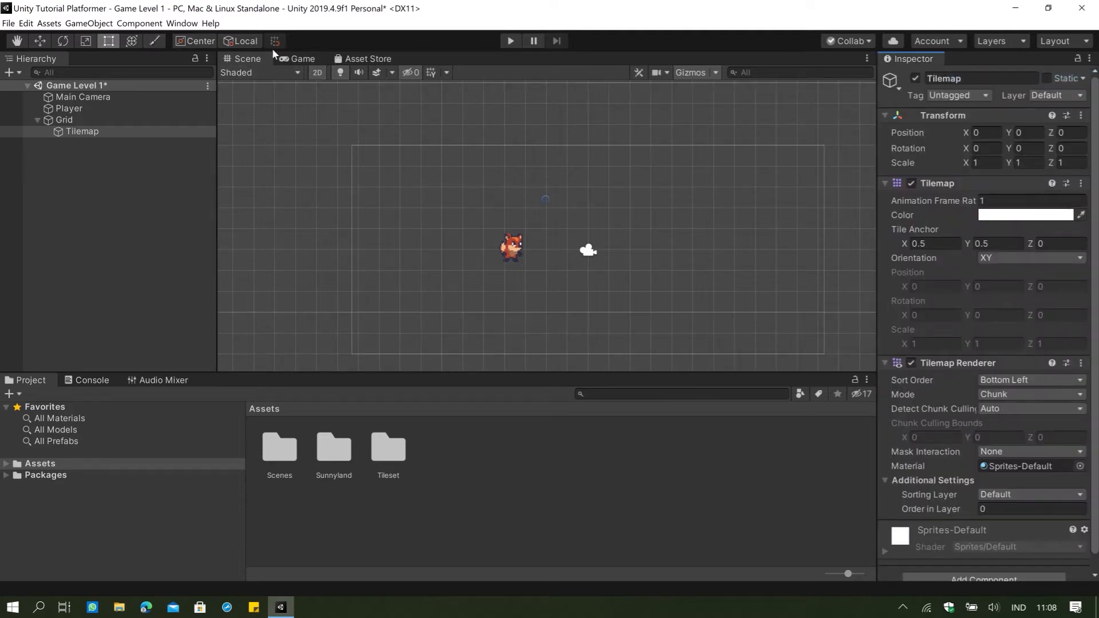
{"action": "scroll", "coordinate": [456, 180], "scroll_direction": "down", "scroll_amount": 2}
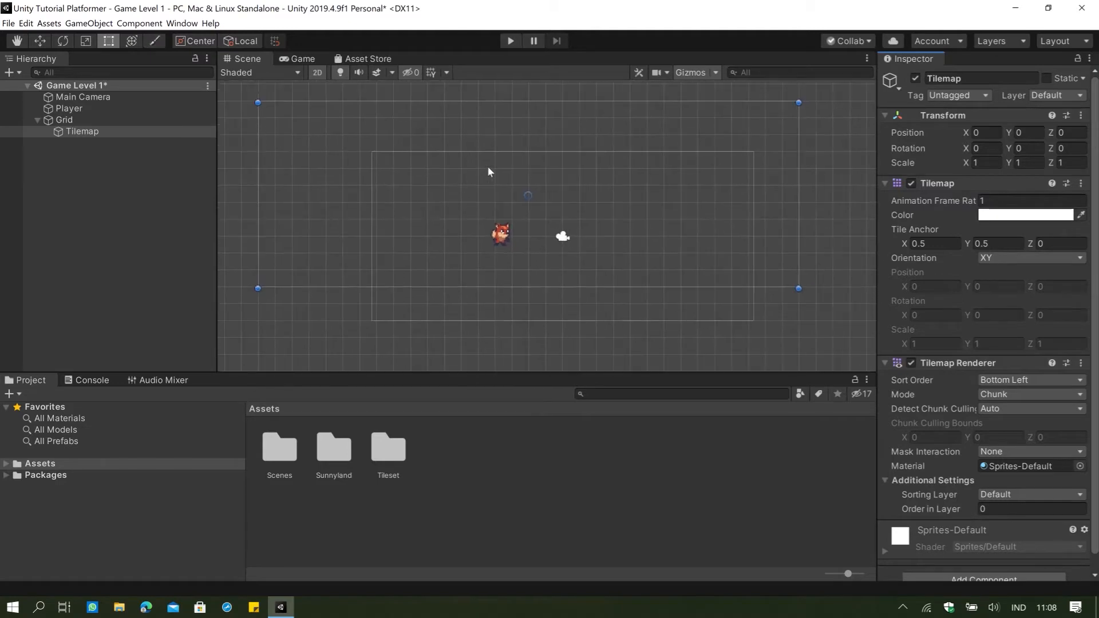
{"action": "scroll", "coordinate": [515, 143], "scroll_direction": "up", "scroll_amount": 1}
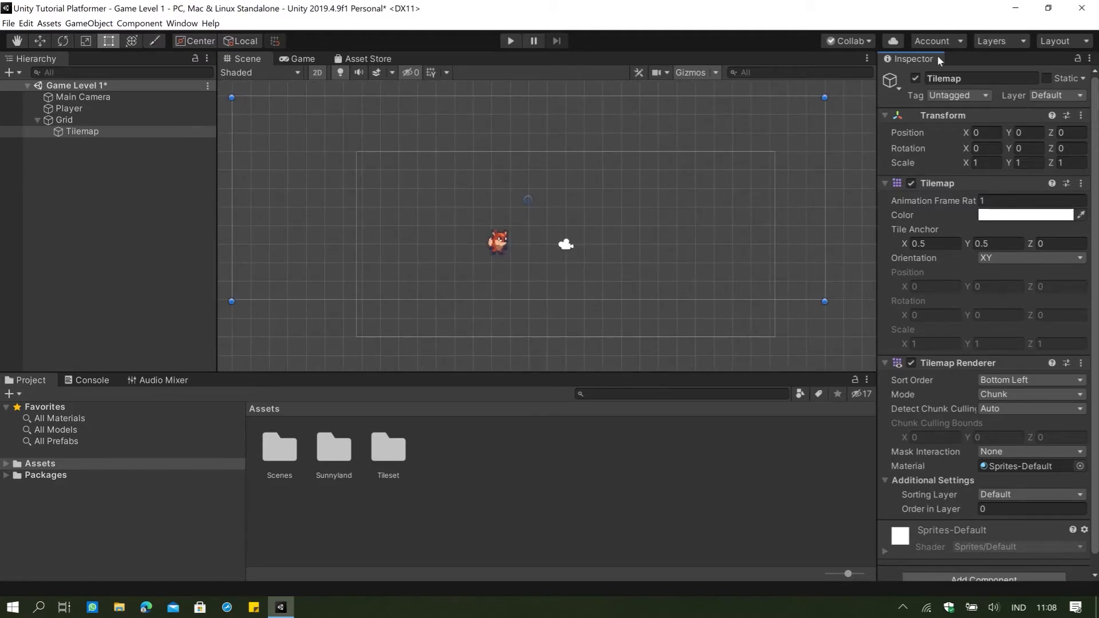
Reopen the Tile Palette window, dock it beside the Inspector and bring it to the front.
{"action": "left_click", "coordinate": [177, 25]}
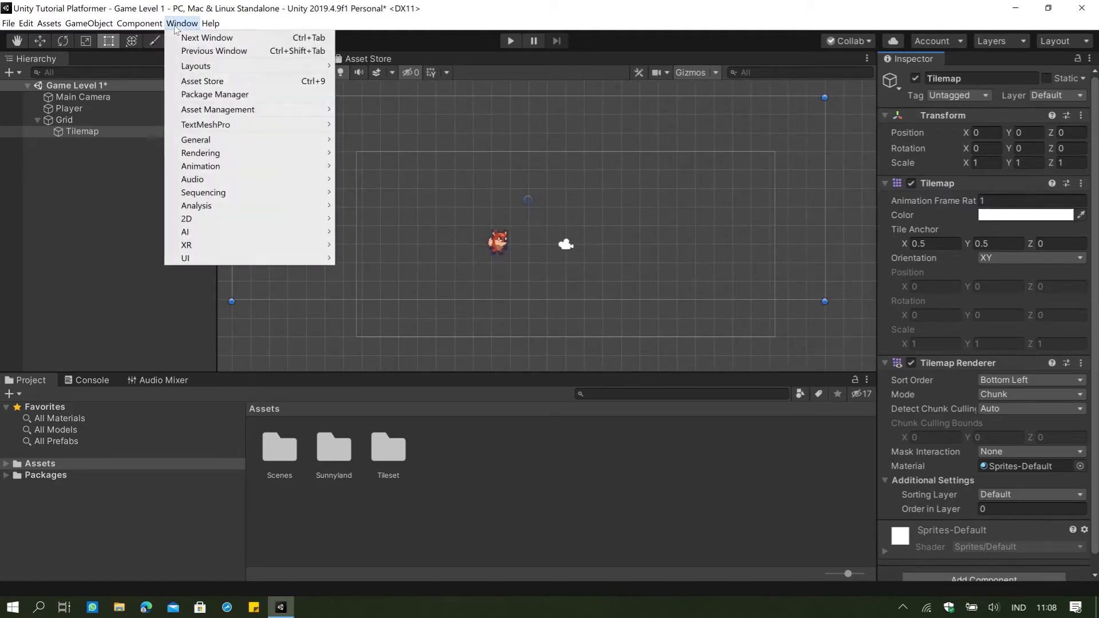
{"action": "mouse_move", "coordinate": [210, 217]}
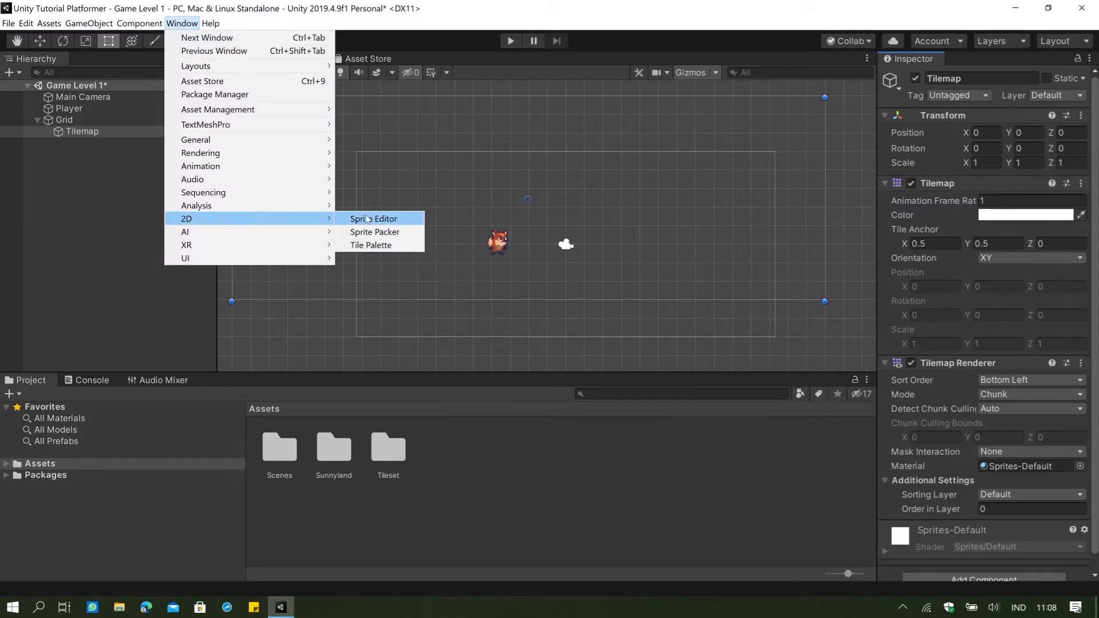
{"action": "left_click", "coordinate": [373, 245]}
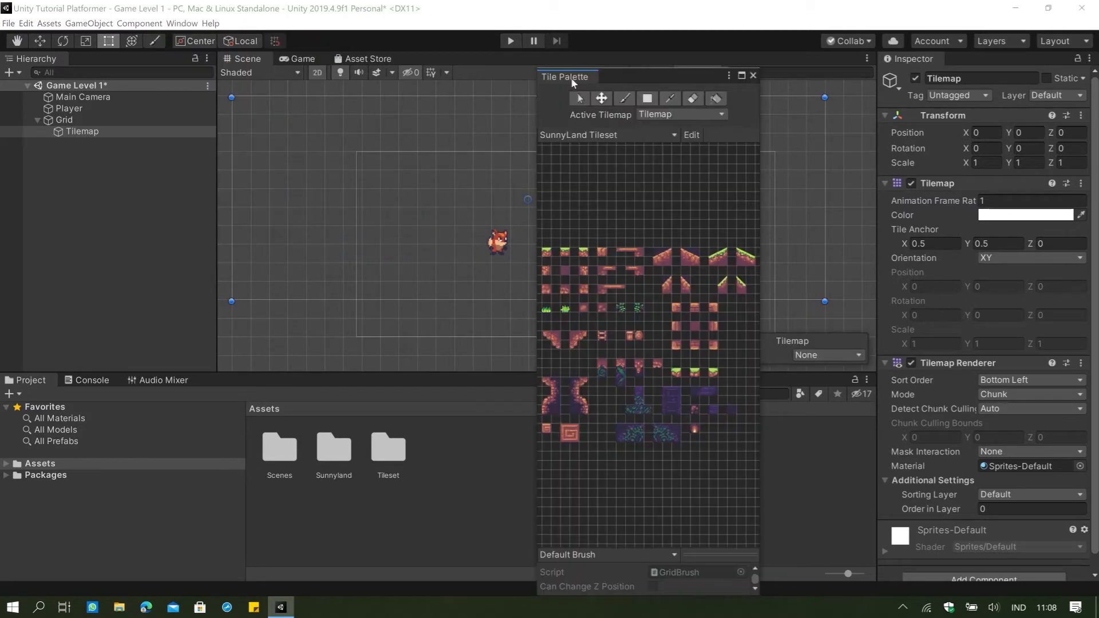
{"action": "mouse_move", "coordinate": [573, 82]}
{"action": "left_mouse_down"}
{"action": "mouse_move", "coordinate": [670, 80]}
{"action": "mouse_move", "coordinate": [576, 102]}
{"action": "left_mouse_up"}
{"action": "left_click_drag", "start_coordinate": [534, 8], "coordinate": [642, 111]}
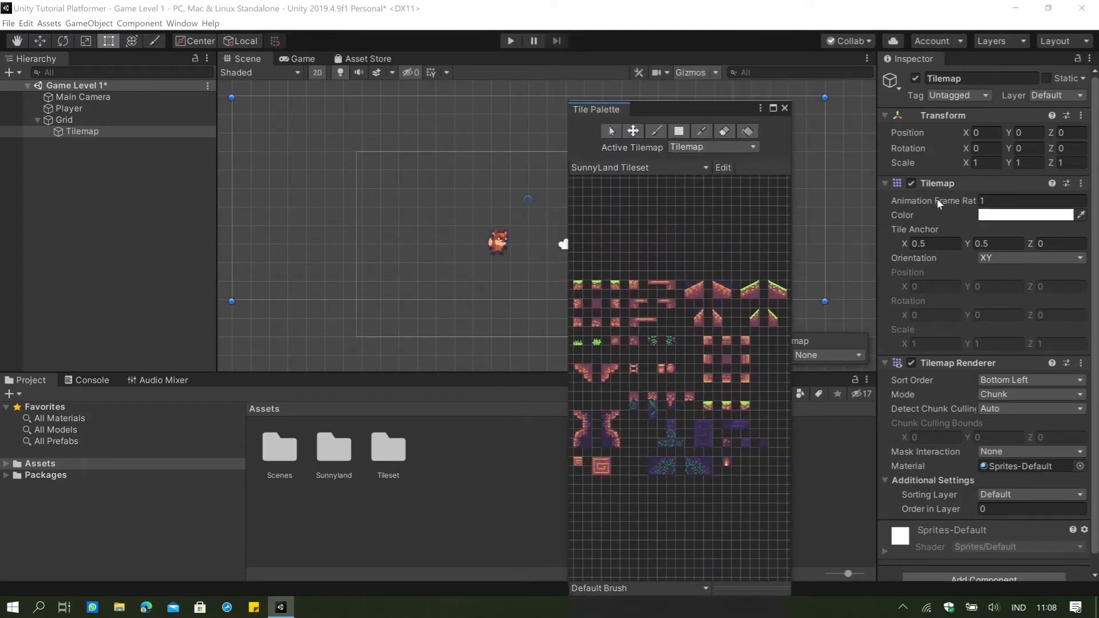
{"action": "left_click_drag", "start_coordinate": [592, 115], "coordinate": [958, 59]}
{"action": "left_click", "coordinate": [959, 59]}
{"action": "left_click", "coordinate": [931, 59]}
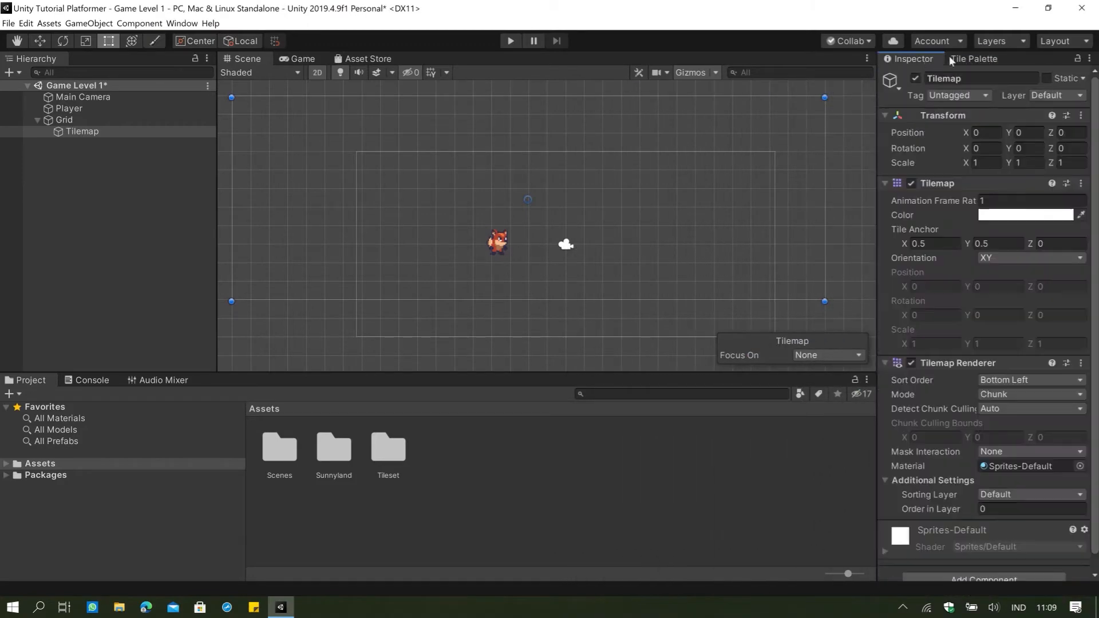
{"action": "left_click", "coordinate": [951, 58]}
Select the Tilemap under Grid and check the available Active Tilemap choices in the Tile Palette.
{"action": "scroll", "coordinate": [547, 189], "scroll_direction": "down", "scroll_amount": 2}
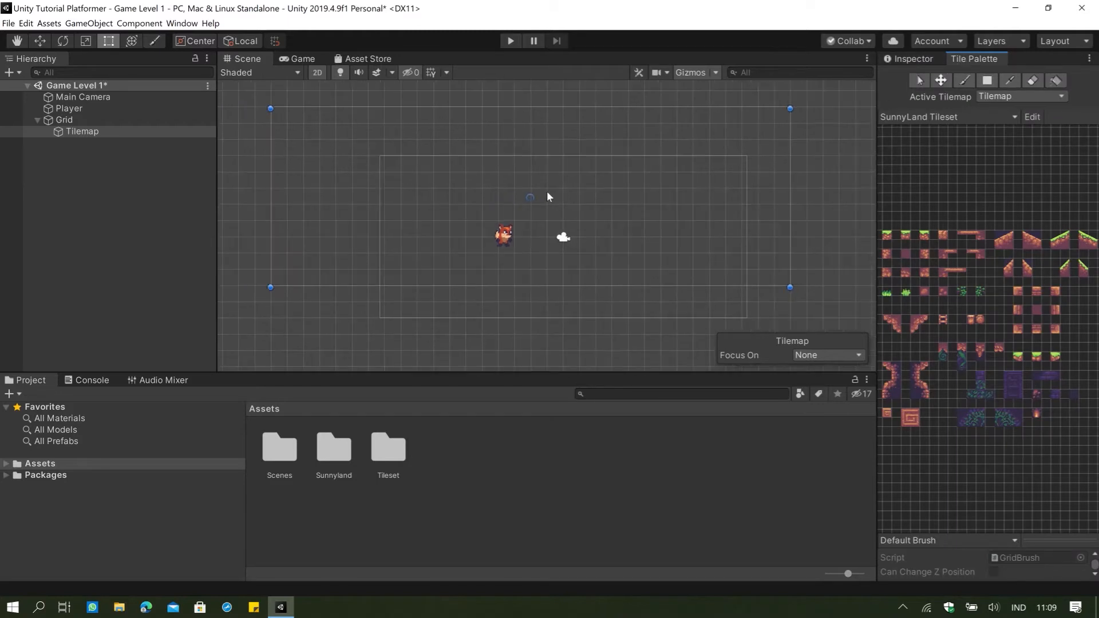
{"action": "scroll", "coordinate": [452, 270], "scroll_direction": "up", "scroll_amount": 1}
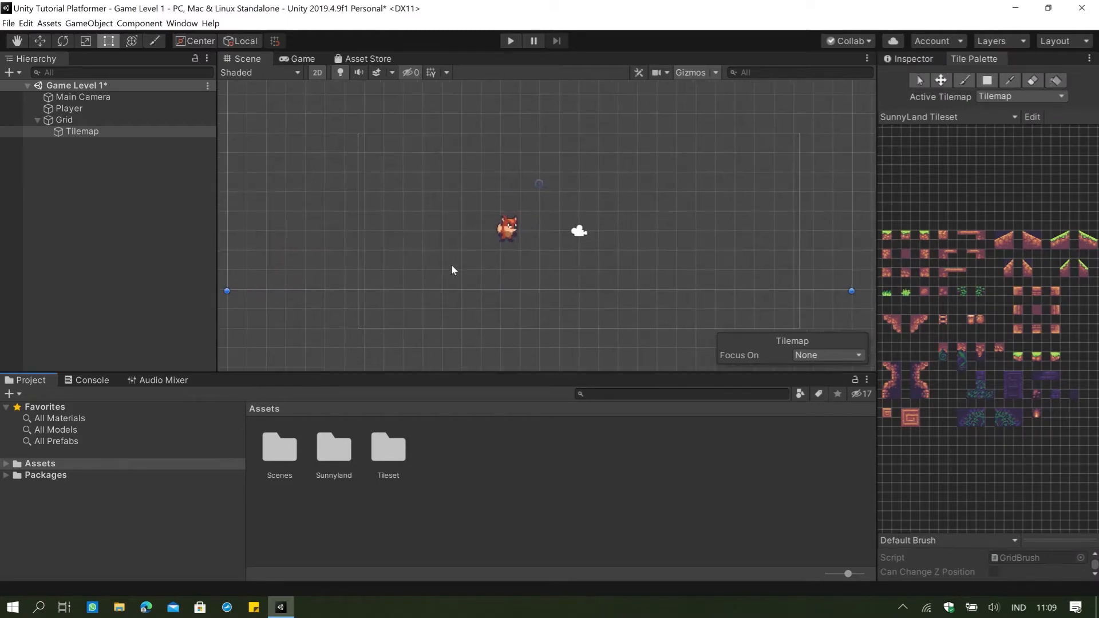
{"action": "left_click", "coordinate": [94, 133]}
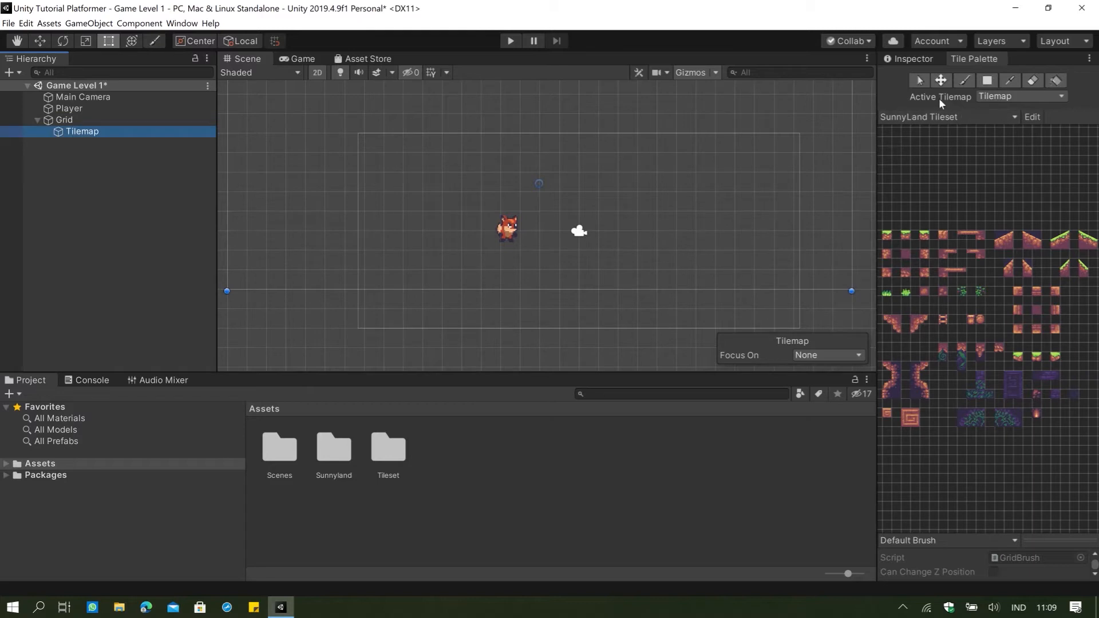
{"action": "left_click", "coordinate": [994, 96]}
{"action": "left_click", "coordinate": [955, 102]}
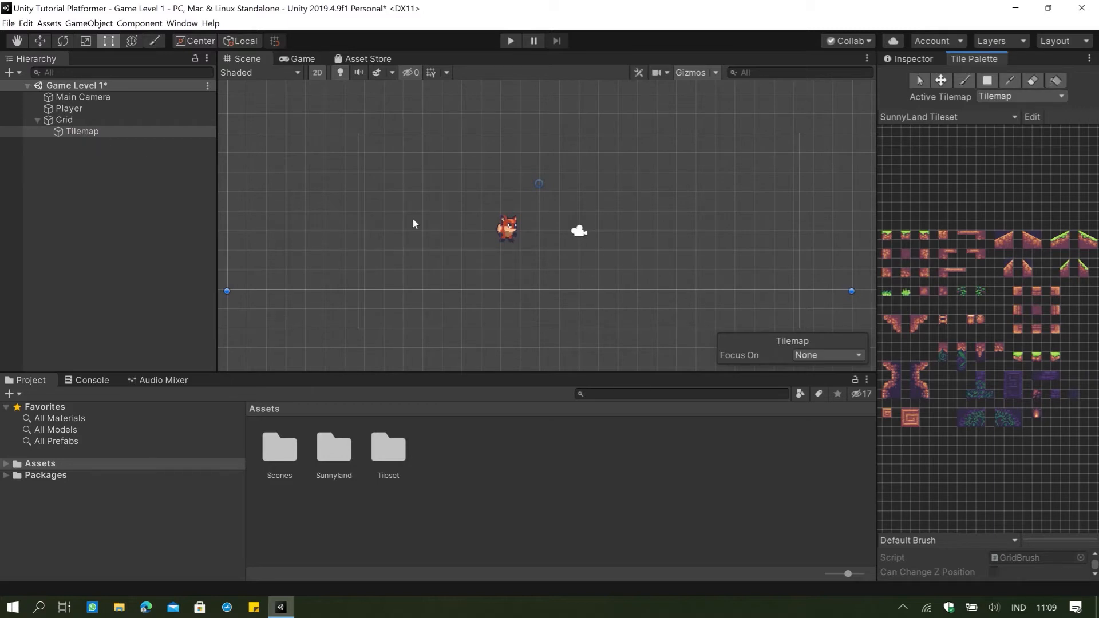
Duplicate the Tilemap under Grid and select the original Tilemap again.
{"action": "right_click", "coordinate": [123, 136]}
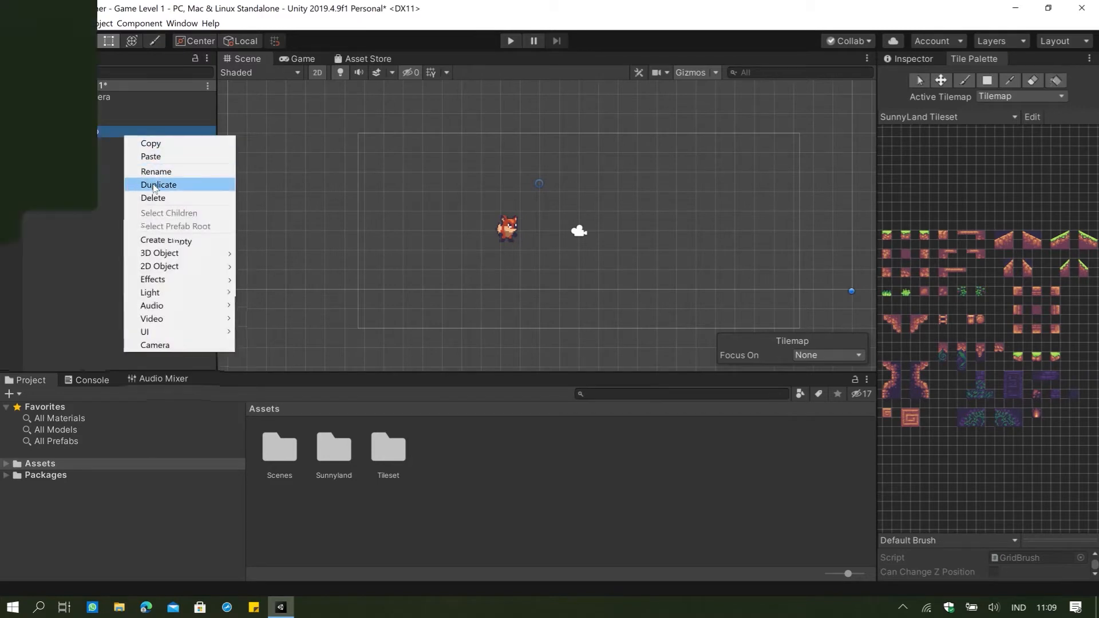
{"action": "left_click", "coordinate": [153, 185]}
{"action": "left_click", "coordinate": [112, 131]}
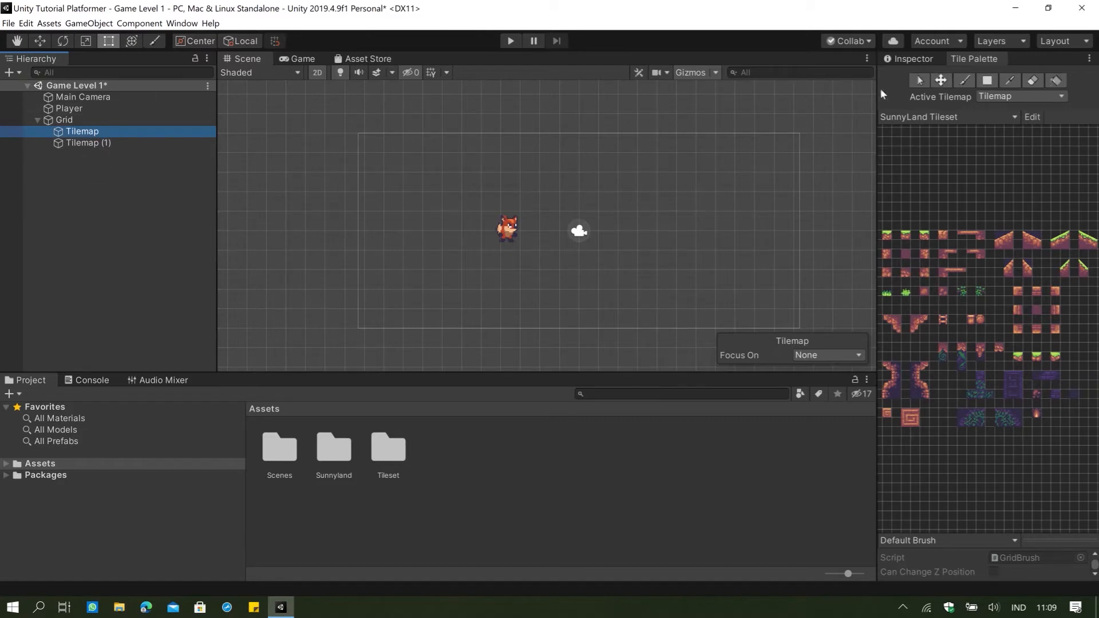
Alternate the selection between Tilemap and Tilemap (1) to compare which one becomes the active tilemap.
{"action": "left_click", "coordinate": [148, 143]}
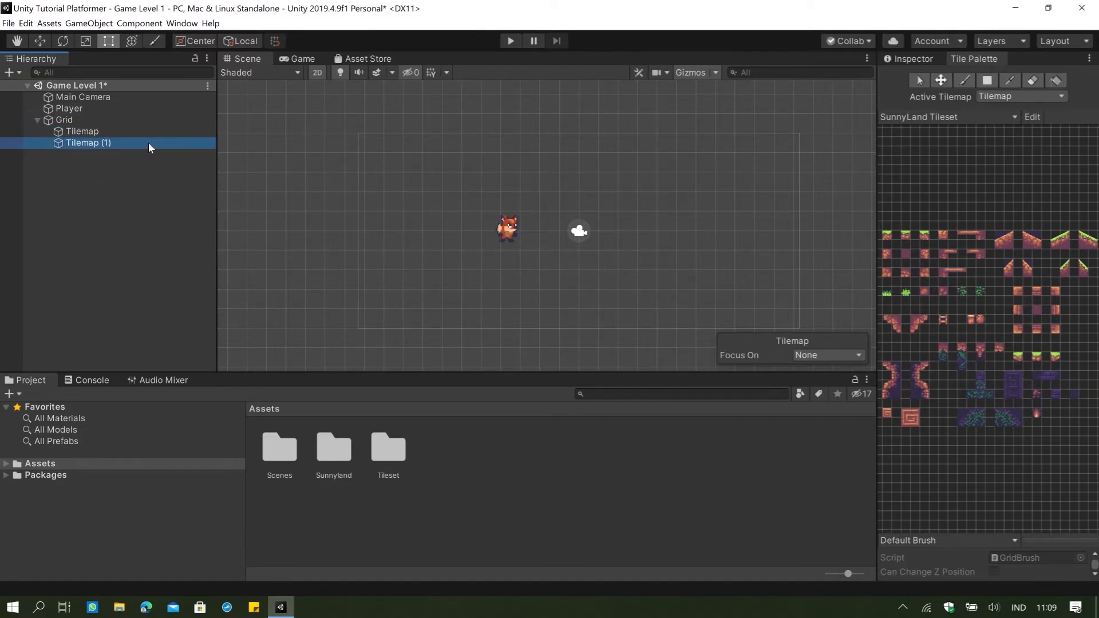
{"action": "left_click", "coordinate": [94, 130]}
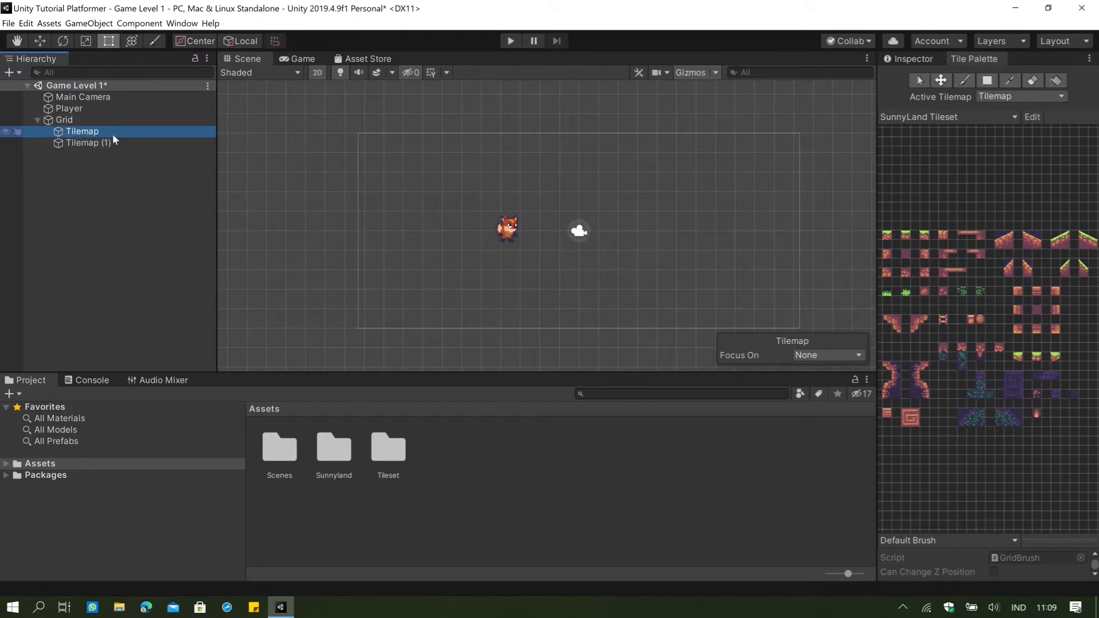
{"action": "left_click", "coordinate": [79, 144]}
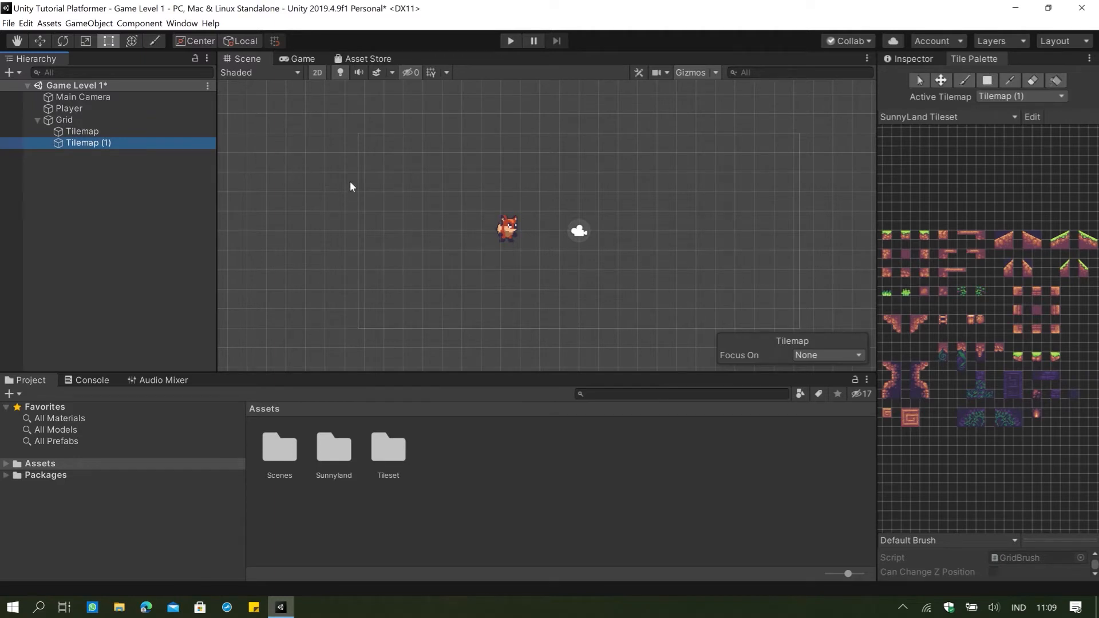
{"action": "left_click", "coordinate": [125, 134]}
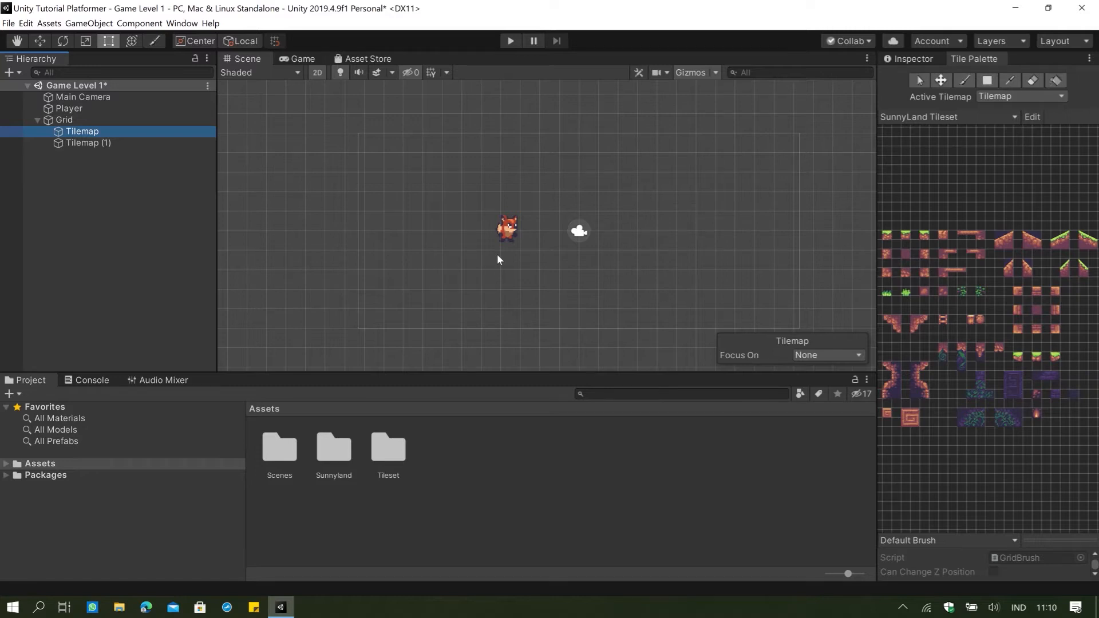
View the original Tilemap's component properties in the Inspector, keeping that object selected under Grid.
{"action": "left_click", "coordinate": [910, 59]}
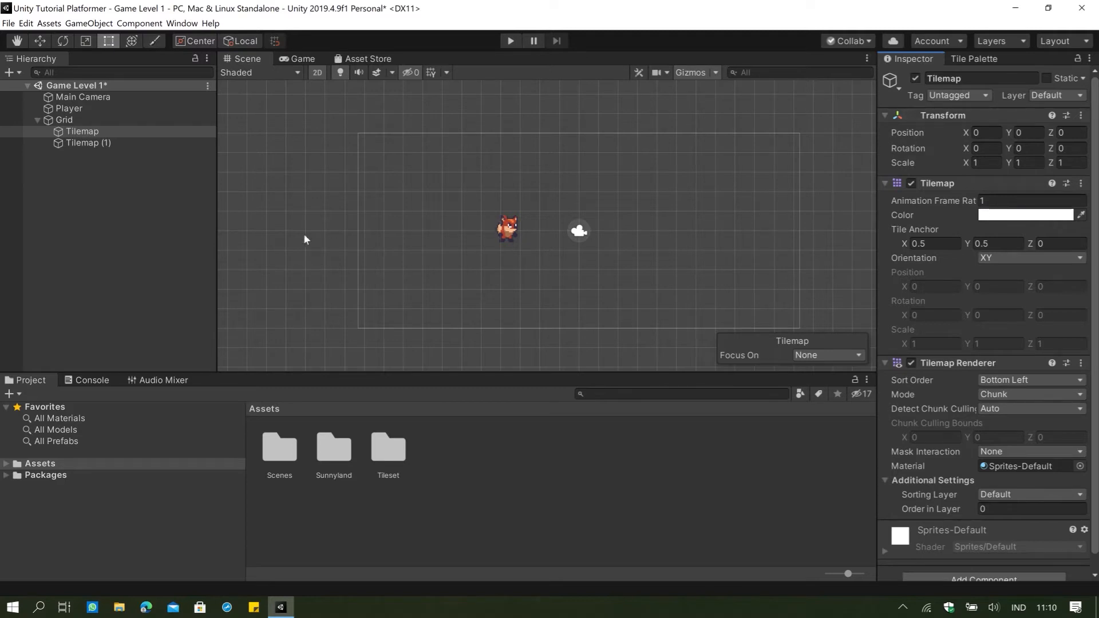
{"action": "scroll", "coordinate": [511, 202], "scroll_direction": "up", "scroll_amount": 1}
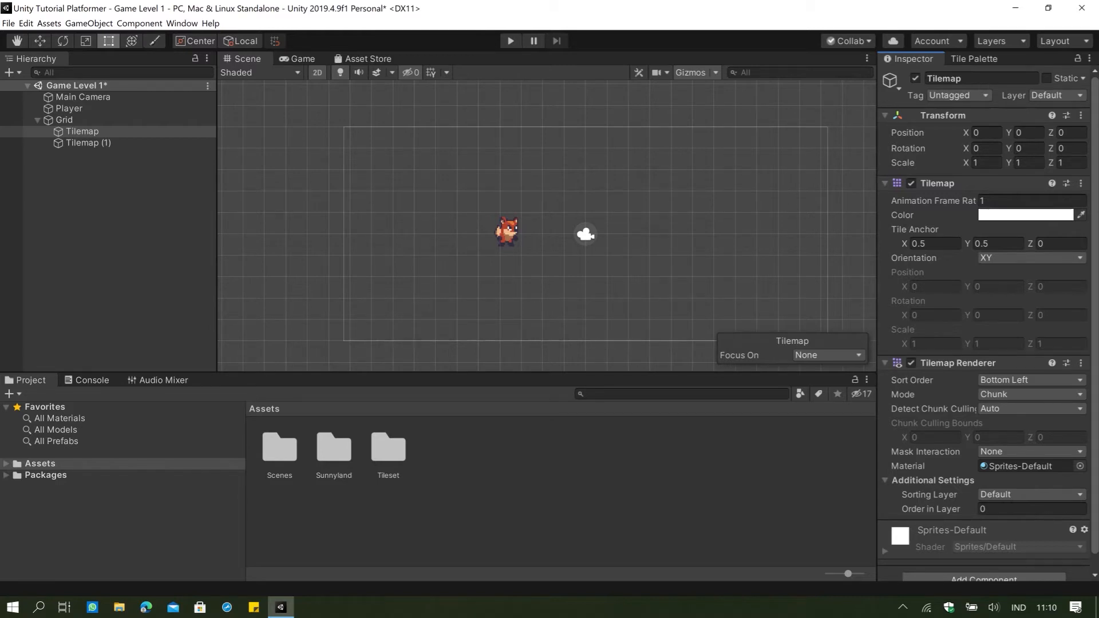
{"action": "left_click", "coordinate": [76, 131]}
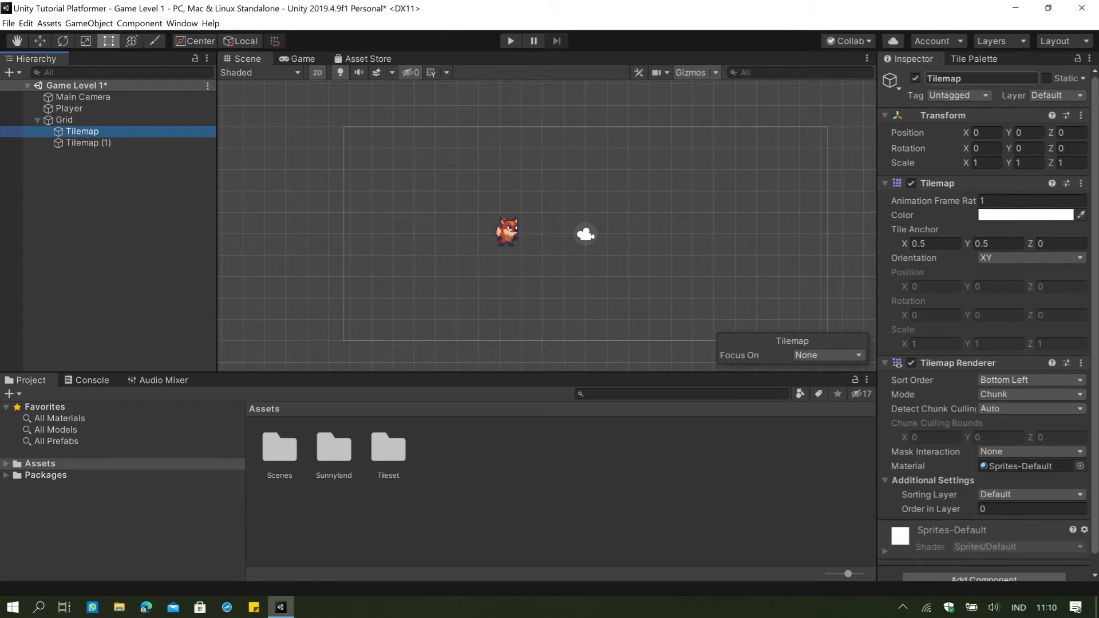
Rename the original Tilemap under Grid as Background.
{"action": "left_click", "coordinate": [990, 79]}
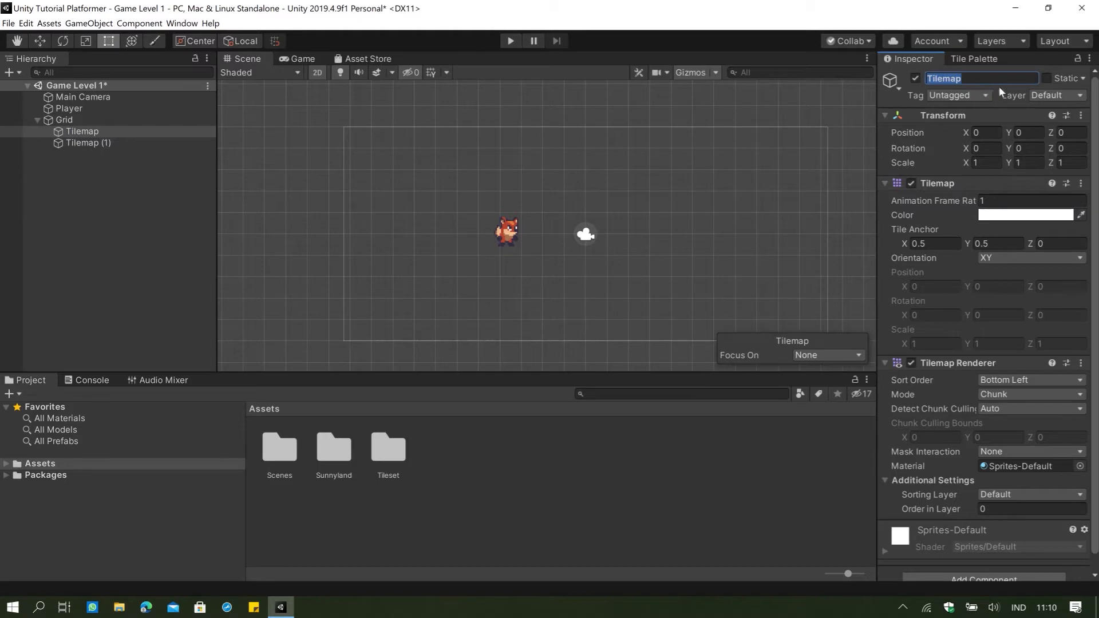
{"action": "type", "text": "Background"}
{"action": "left_click", "coordinate": [728, 222]}
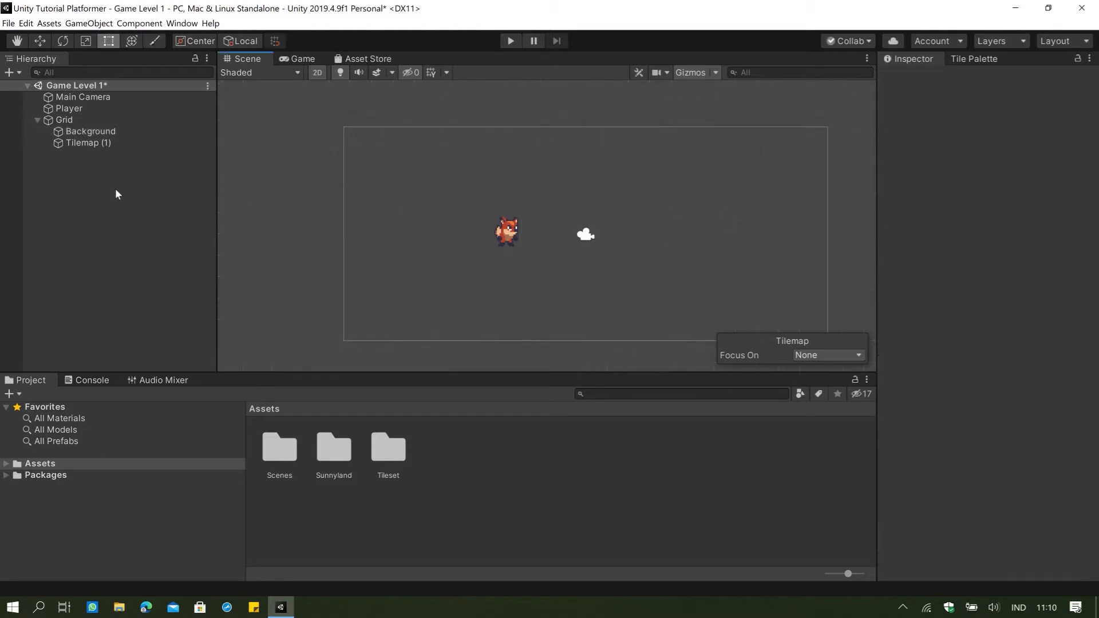
Rename Tilemap (1) under Grid as Foreground.
{"action": "left_click", "coordinate": [81, 143]}
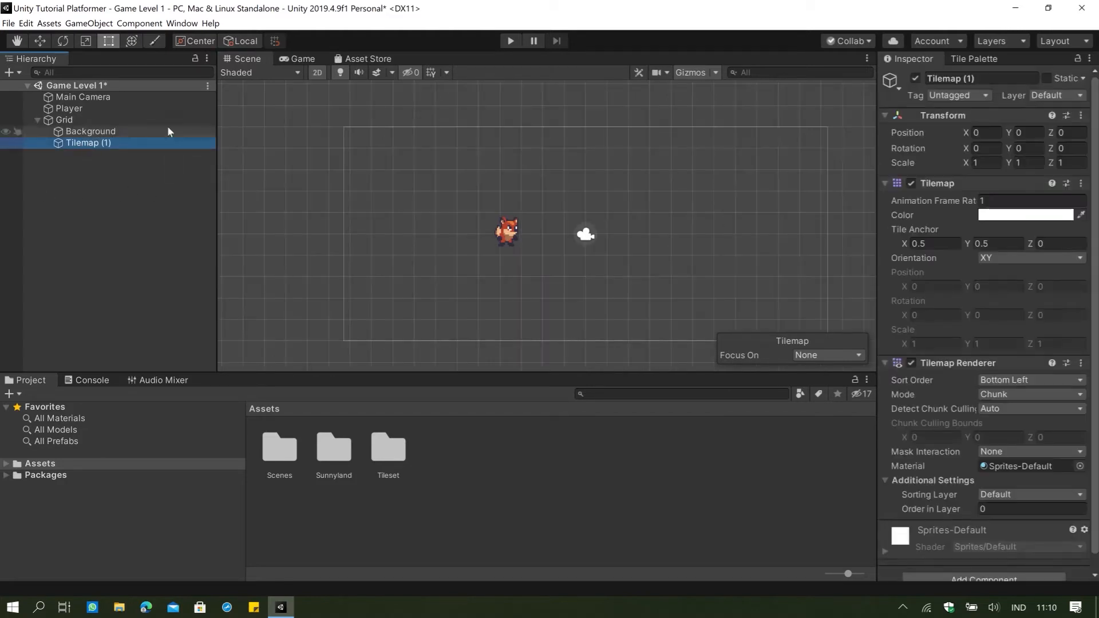
{"action": "left_click", "coordinate": [939, 77]}
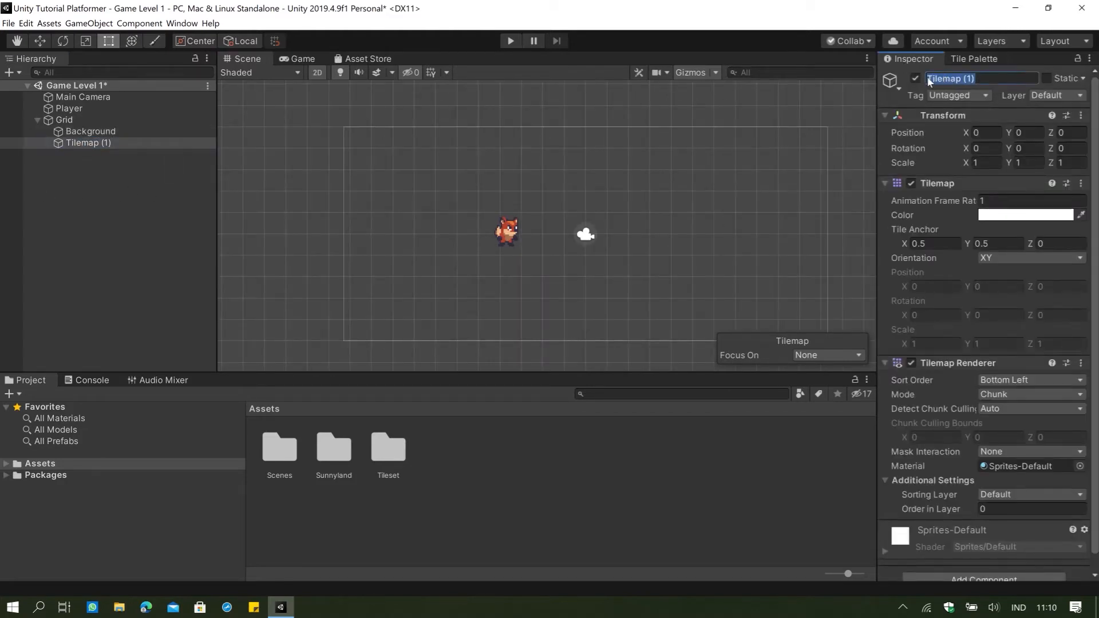
{"action": "type", "text": "Foreground"}
{"action": "key", "text": "Return"}
{"action": "left_click", "coordinate": [778, 200]}
Select Foreground under Grid and display the Tile Palette with it as the active tilemap.
{"action": "left_click", "coordinate": [67, 142]}
{"action": "left_click", "coordinate": [81, 133]}
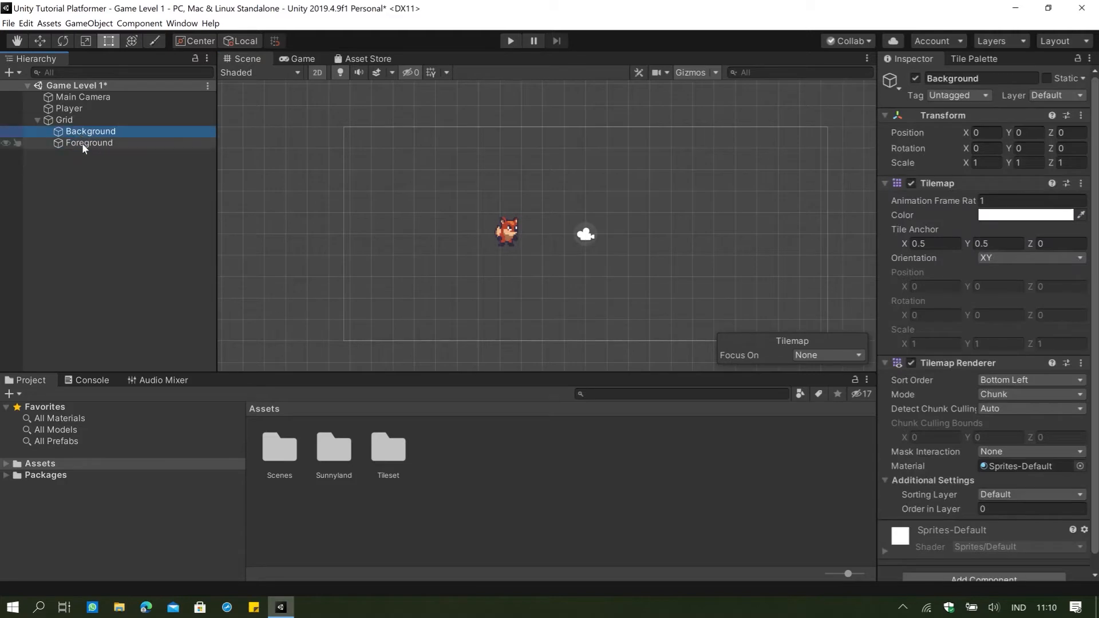
{"action": "left_click", "coordinate": [82, 143]}
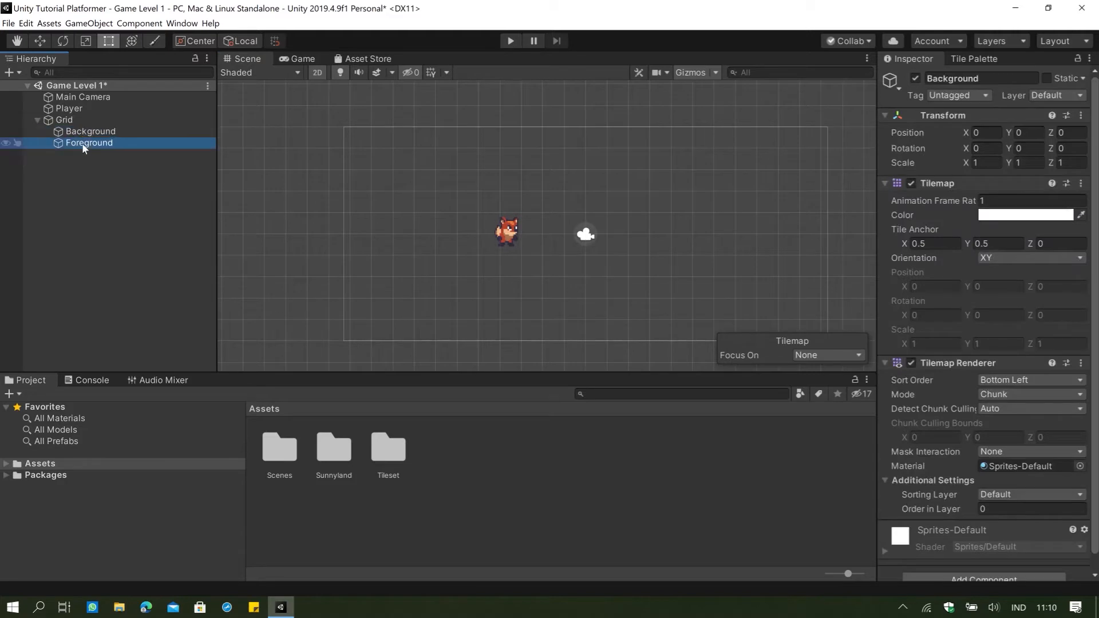
{"action": "left_click", "coordinate": [985, 59]}
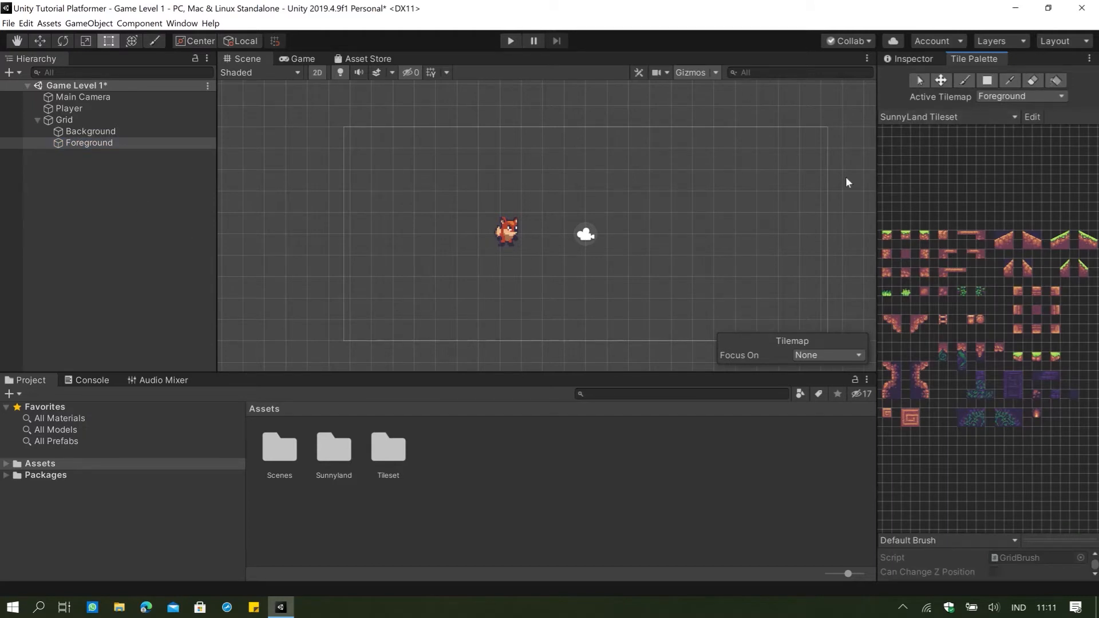
Paint a row of the middle grass-topped ground tile below the player, plus a short row directly under the player's feet.
{"action": "left_click", "coordinate": [964, 83]}
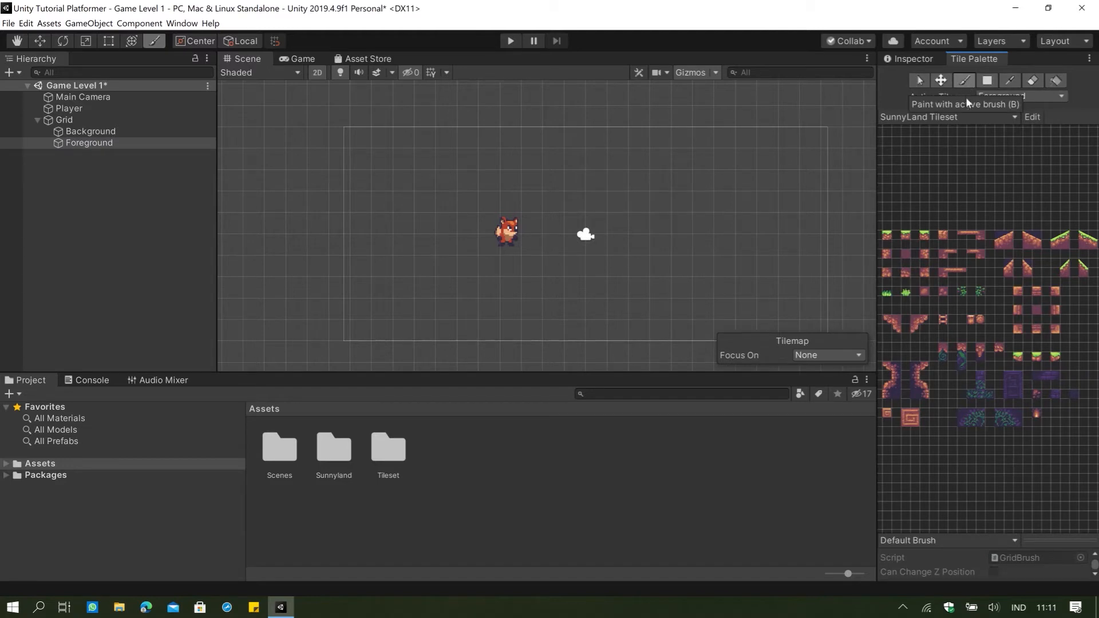
{"action": "left_click", "coordinate": [907, 237]}
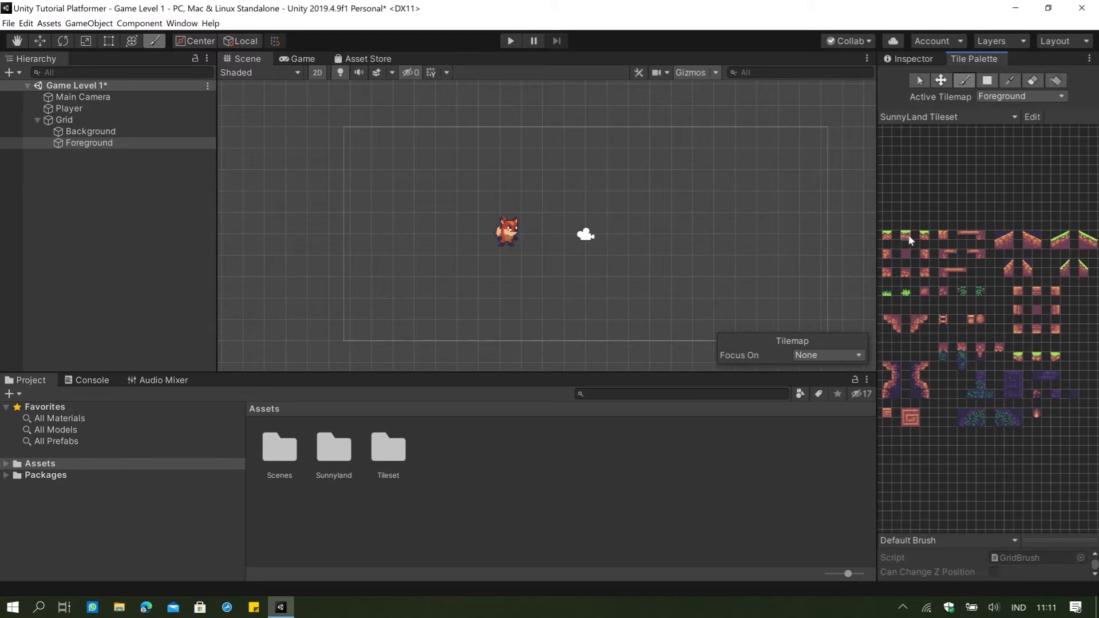
{"action": "left_click", "coordinate": [355, 286]}
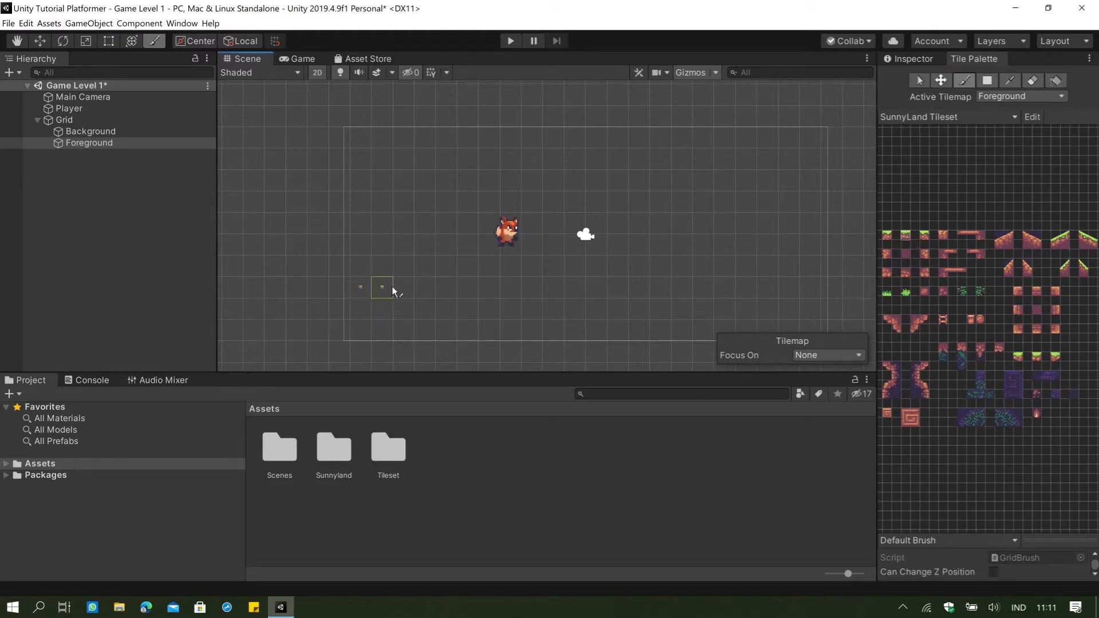
{"action": "left_click", "coordinate": [536, 280]}
Locate the tileset texture in Sunnyland/artwork/Environment and show its import settings.
{"action": "left_click", "coordinate": [926, 60]}
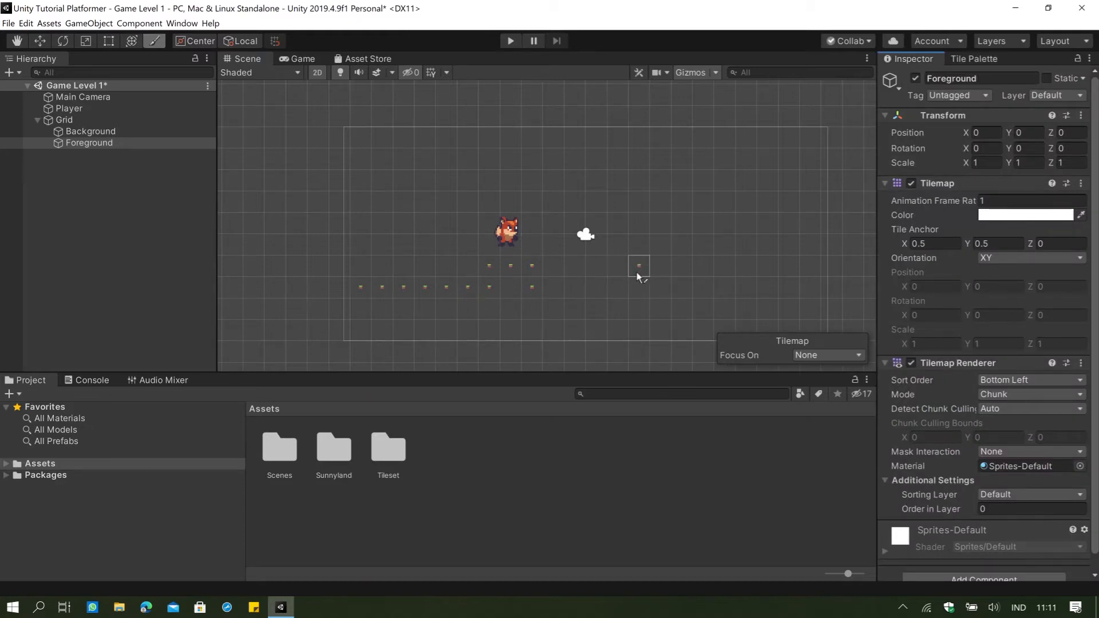
{"action": "double_click", "coordinate": [332, 453]}
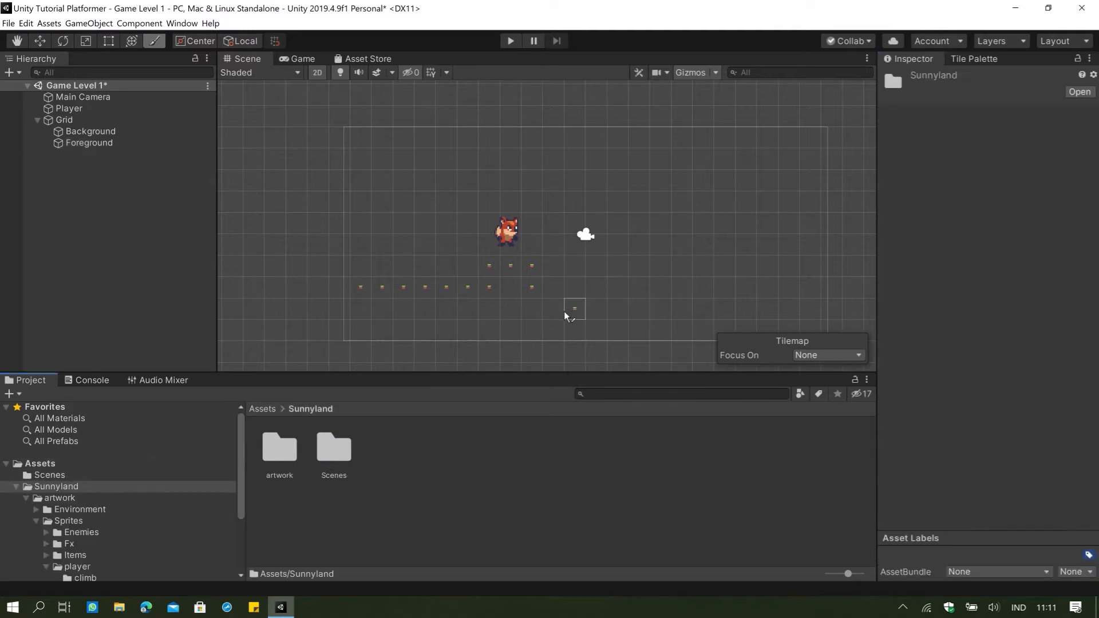
{"action": "double_click", "coordinate": [341, 463]}
{"action": "left_click", "coordinate": [292, 409]}
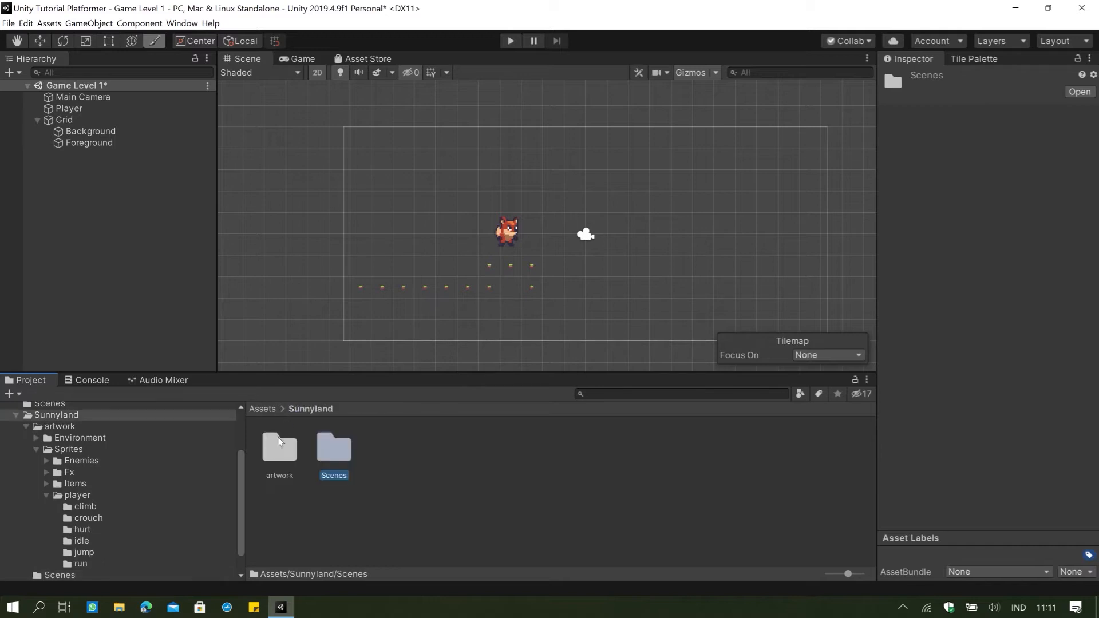
{"action": "double_click", "coordinate": [277, 447]}
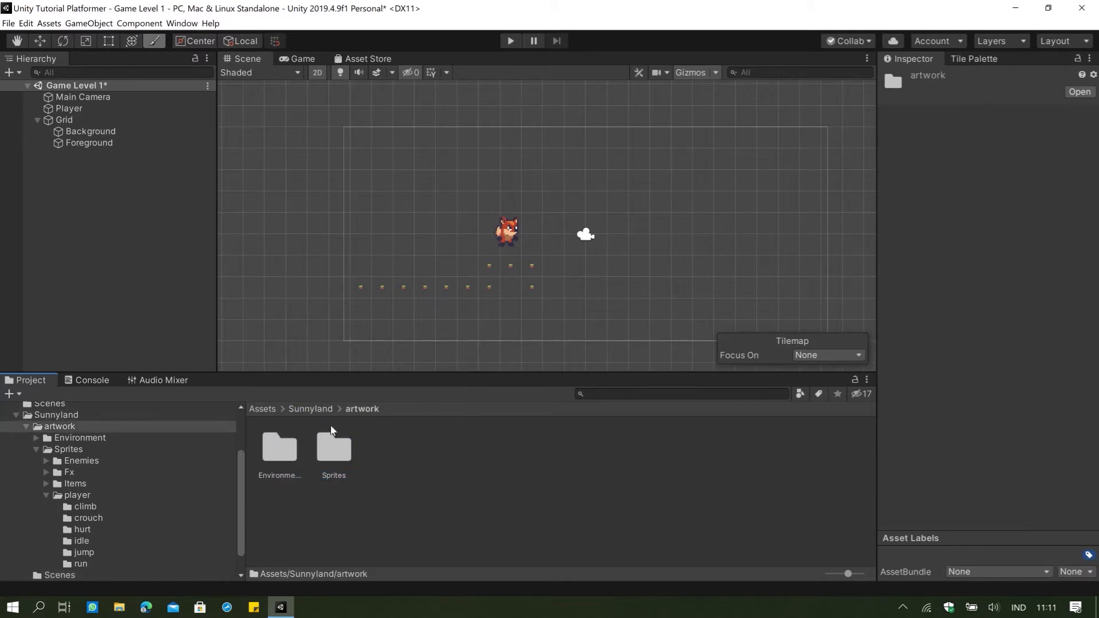
{"action": "double_click", "coordinate": [280, 447]}
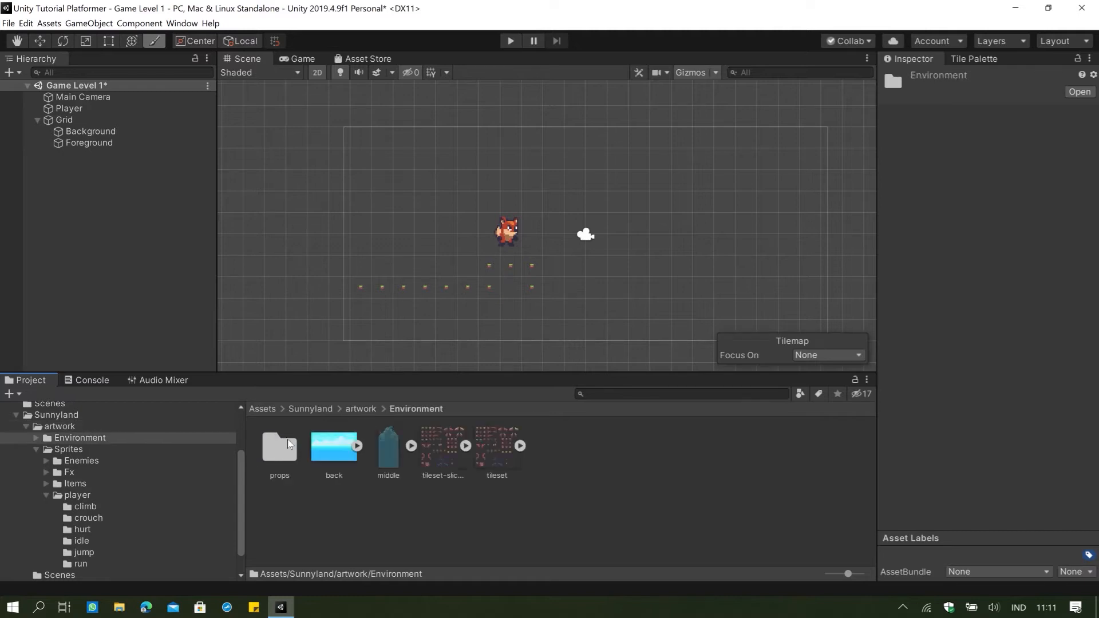
{"action": "left_click", "coordinate": [492, 458]}
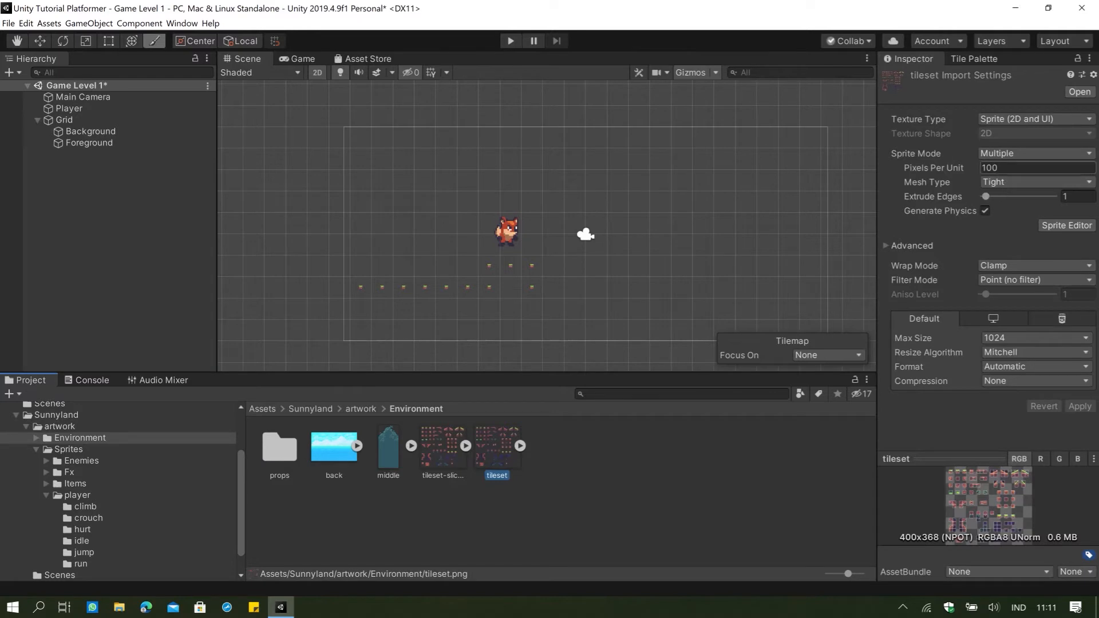
Set the tileset's Pixels Per Unit to 16, apply it, and extend the lower row of grass tiles to the right.
{"action": "left_click", "coordinate": [1011, 168]}
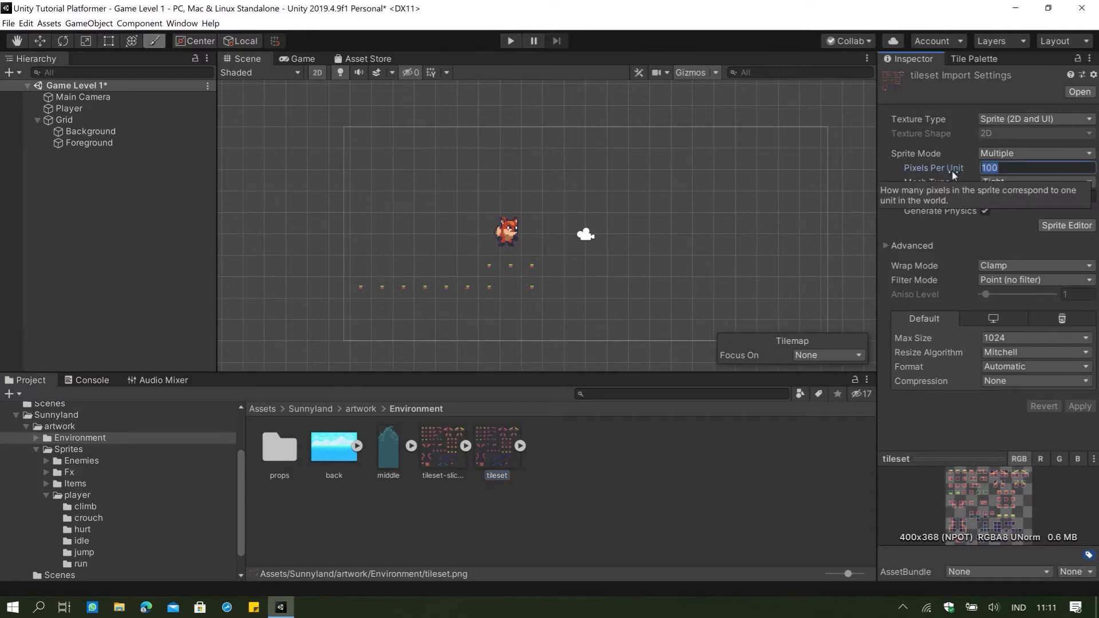
{"action": "type", "text": "16"}
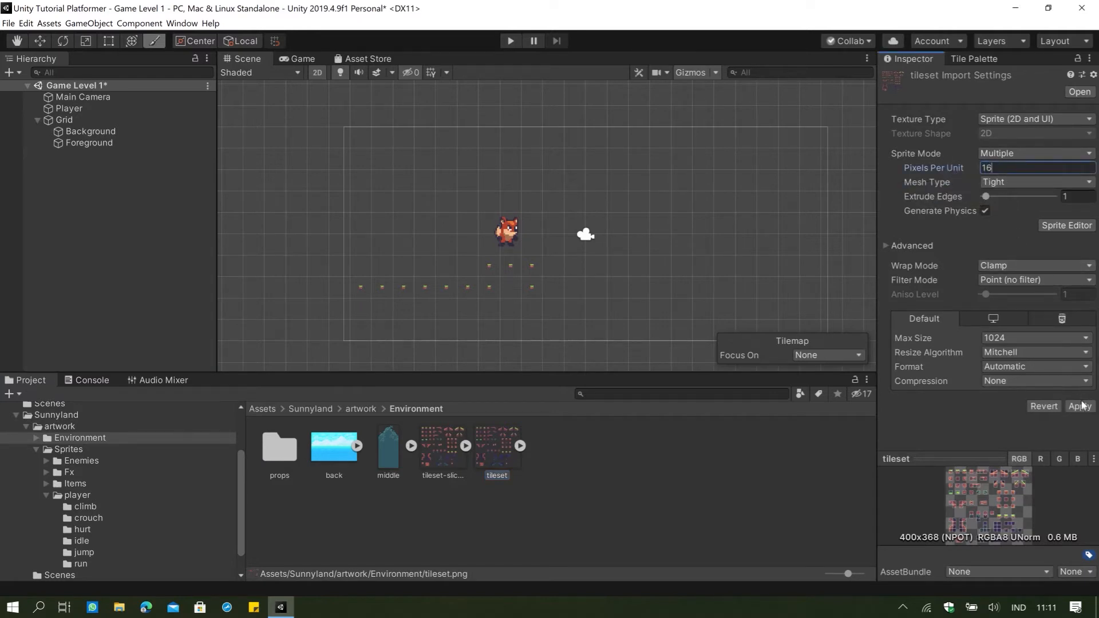
{"action": "left_click", "coordinate": [1080, 405]}
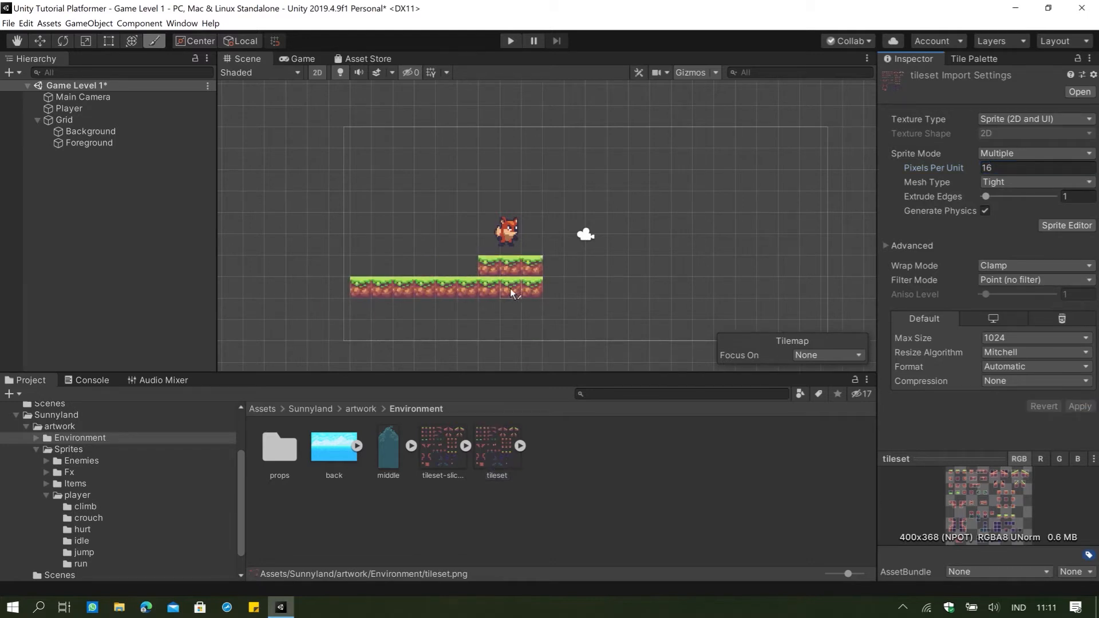
{"action": "left_click_drag", "start_coordinate": [510, 289], "coordinate": [677, 289]}
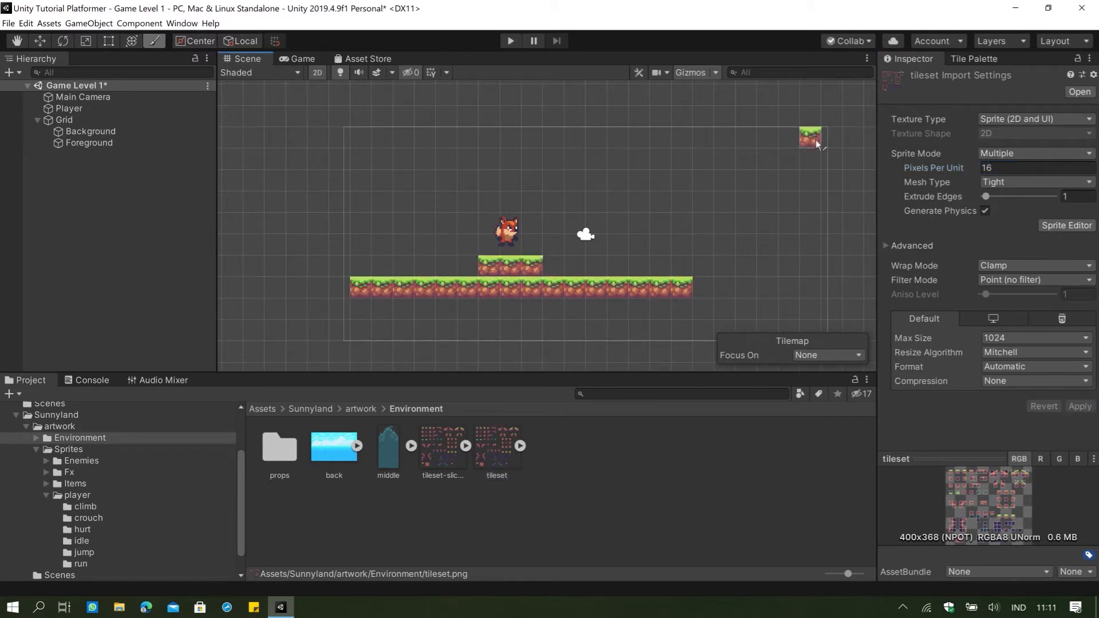
Examine the ground, slope, plant and prop tiles of the SunnyLand Tileset in the Tile Palette.
{"action": "left_click", "coordinate": [972, 59]}
{"action": "scroll", "coordinate": [993, 250], "scroll_direction": "down", "scroll_amount": 8}
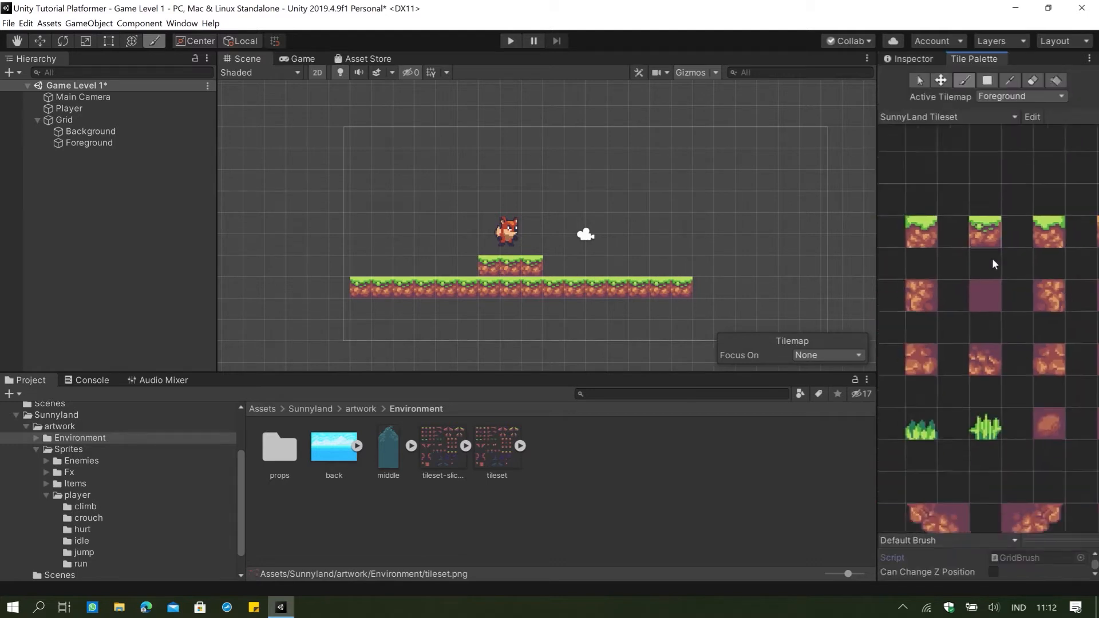
{"action": "scroll", "coordinate": [1012, 302], "scroll_direction": "down", "scroll_amount": 5}
{"action": "middle_click_drag", "start_coordinate": [1041, 327], "coordinate": [966, 307]}
{"action": "scroll", "coordinate": [986, 308], "scroll_direction": "up", "scroll_amount": 2}
{"action": "scroll", "coordinate": [955, 314], "scroll_direction": "up", "scroll_amount": 1}
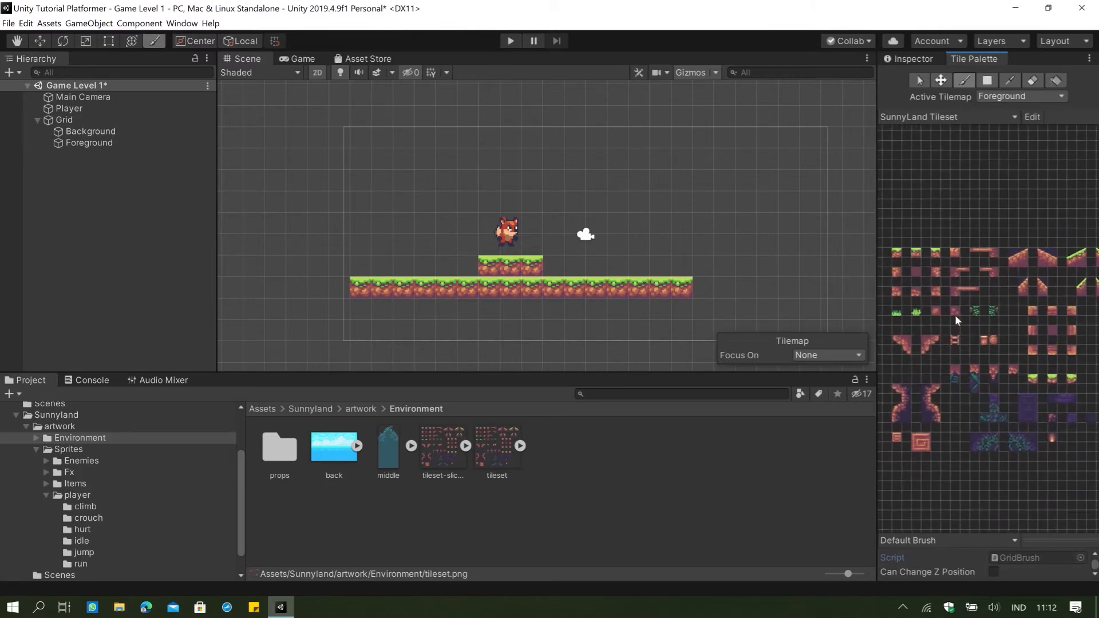
{"action": "scroll", "coordinate": [999, 323], "scroll_direction": "up", "scroll_amount": 1}
{"action": "scroll", "coordinate": [998, 319], "scroll_direction": "down", "scroll_amount": 1}
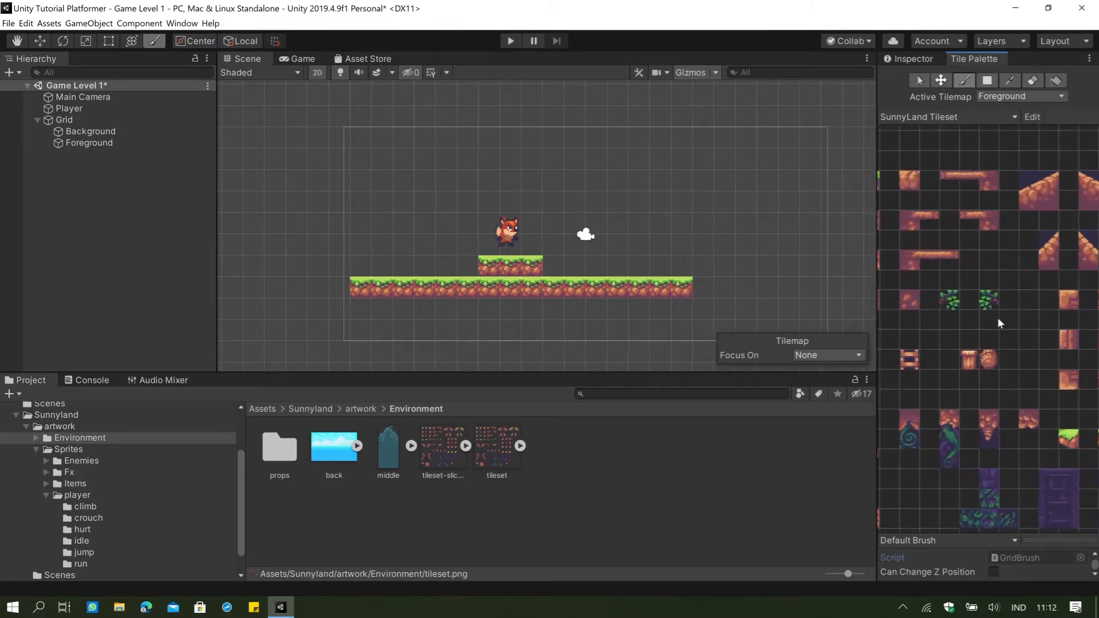
{"action": "scroll", "coordinate": [997, 313], "scroll_direction": "down", "scroll_amount": 2}
{"action": "scroll", "coordinate": [1002, 317], "scroll_direction": "up", "scroll_amount": 3}
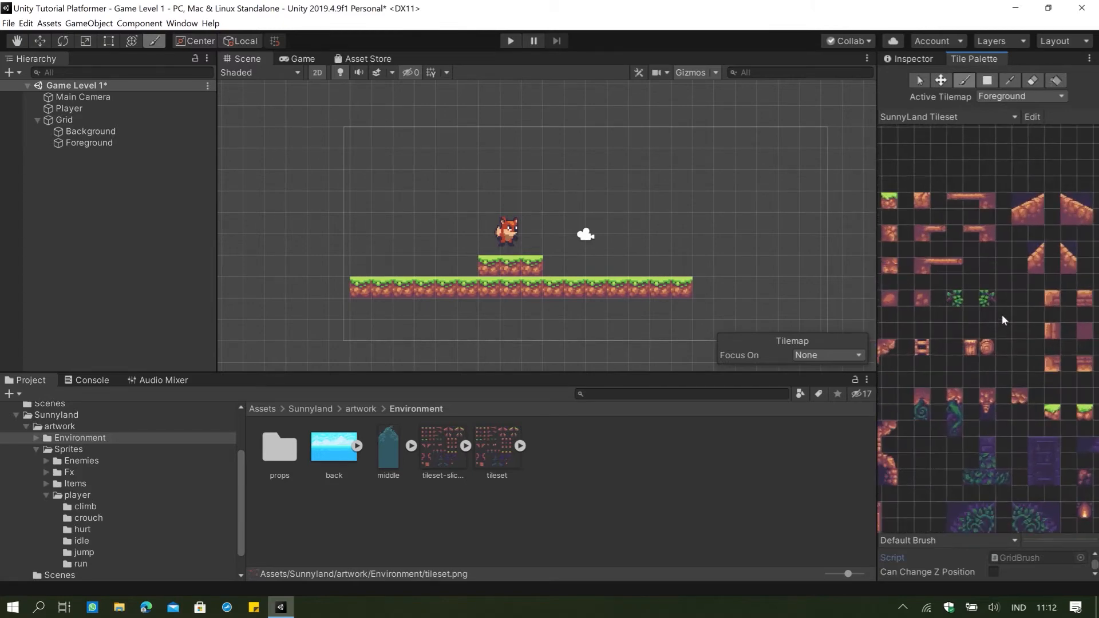
{"action": "scroll", "coordinate": [1002, 315], "scroll_direction": "down", "scroll_amount": 4}
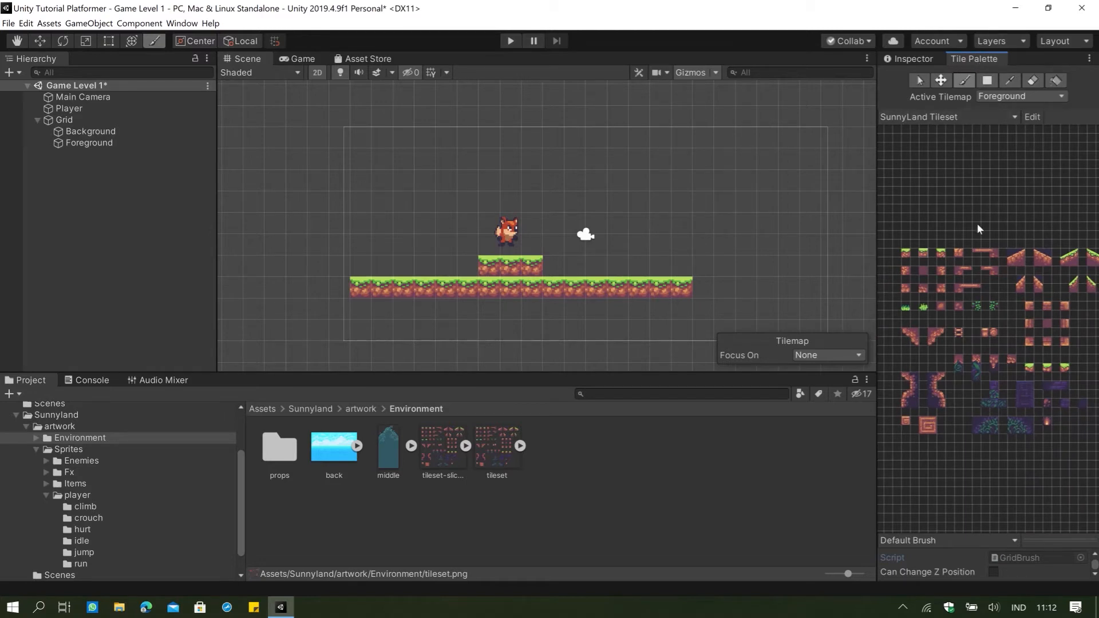
{"action": "scroll", "coordinate": [977, 223], "scroll_direction": "up", "scroll_amount": 2}
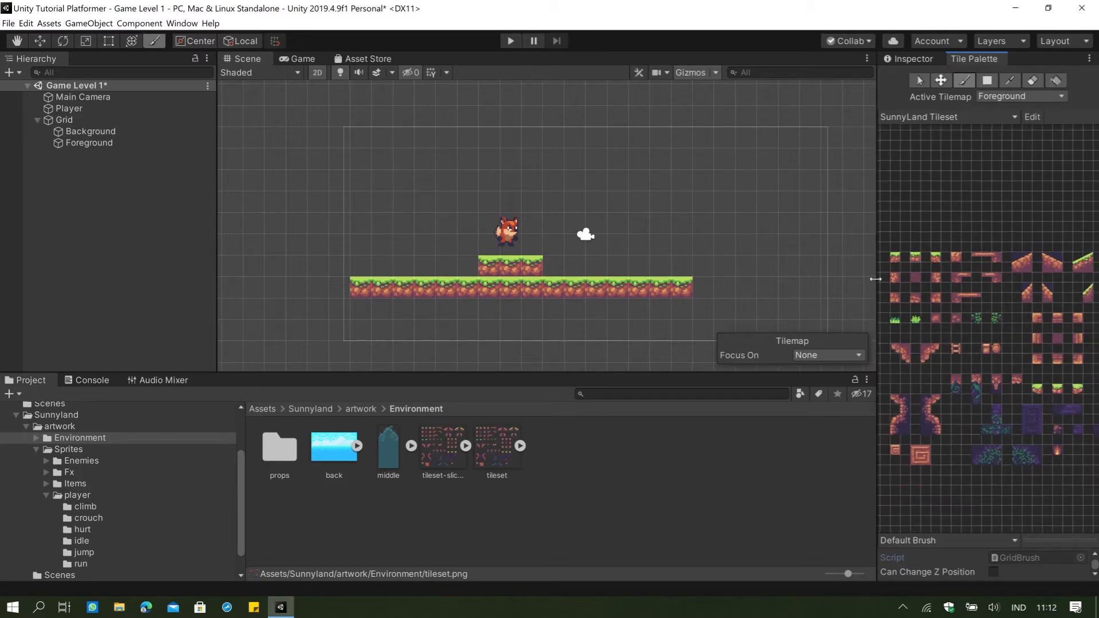
Paint more grass-topped tiles on Foreground, lengthening the lower row and adding stepped platforms around the player.
{"action": "left_click", "coordinate": [916, 257]}
{"action": "mouse_move", "coordinate": [696, 290]}
{"action": "left_mouse_down"}
{"action": "mouse_move", "coordinate": [792, 289]}
{"action": "mouse_move", "coordinate": [744, 310]}
{"action": "left_mouse_up"}
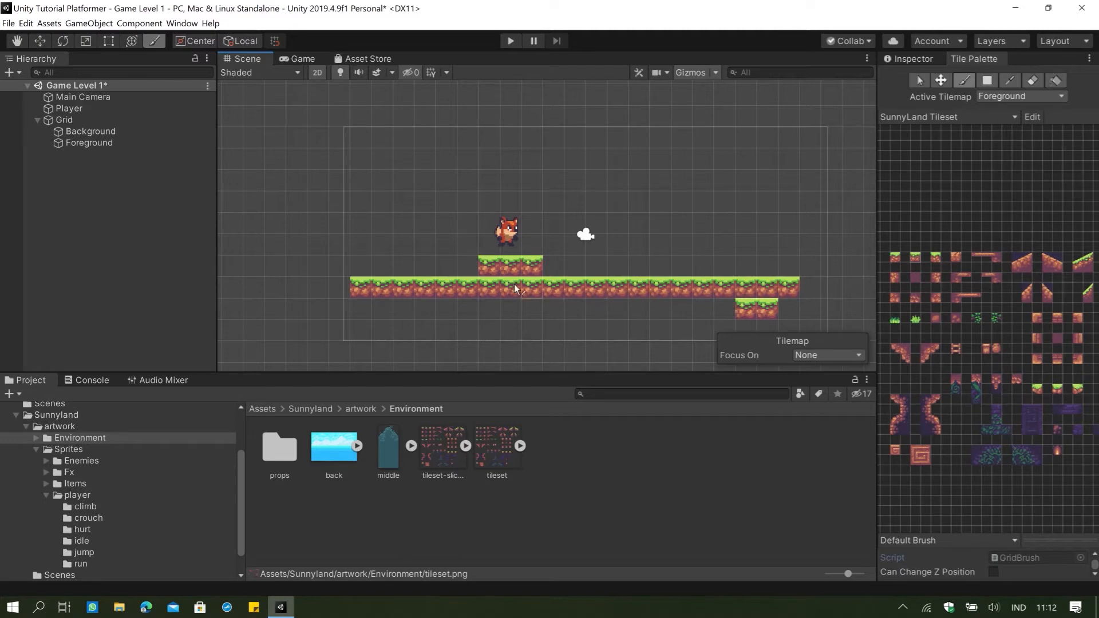
{"action": "left_click", "coordinate": [462, 268]}
{"action": "mouse_move", "coordinate": [461, 267]}
{"action": "left_mouse_down"}
{"action": "mouse_move", "coordinate": [412, 207]}
{"action": "mouse_move", "coordinate": [602, 211]}
{"action": "mouse_move", "coordinate": [728, 263]}
{"action": "mouse_move", "coordinate": [486, 275]}
{"action": "left_mouse_up"}
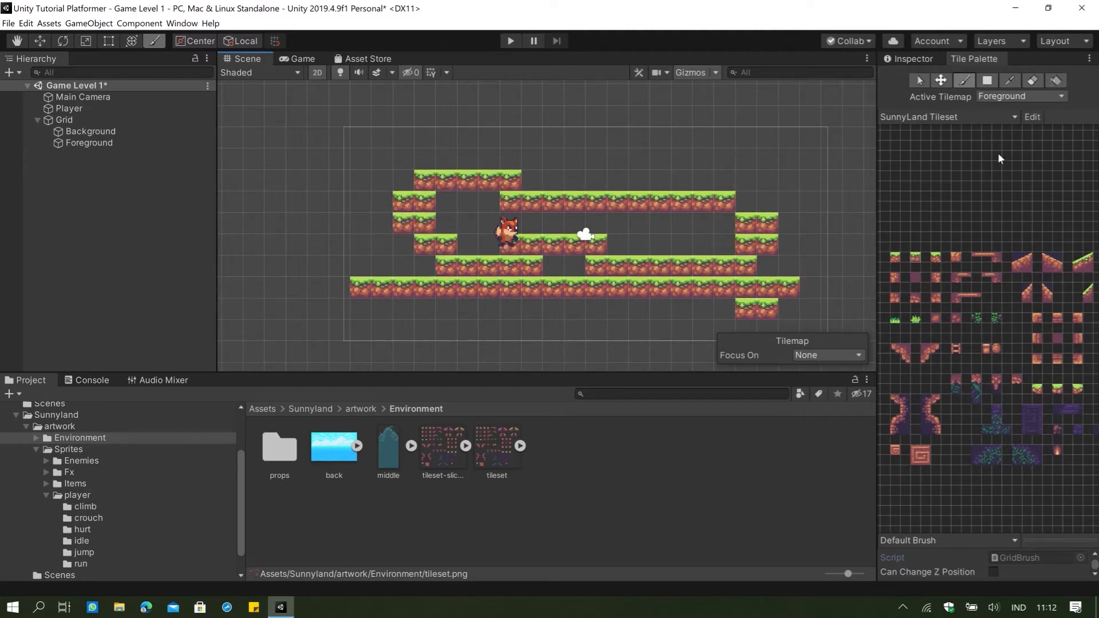
Erase all the painted grass tiles from the Foreground tilemap.
{"action": "left_click", "coordinate": [1033, 82]}
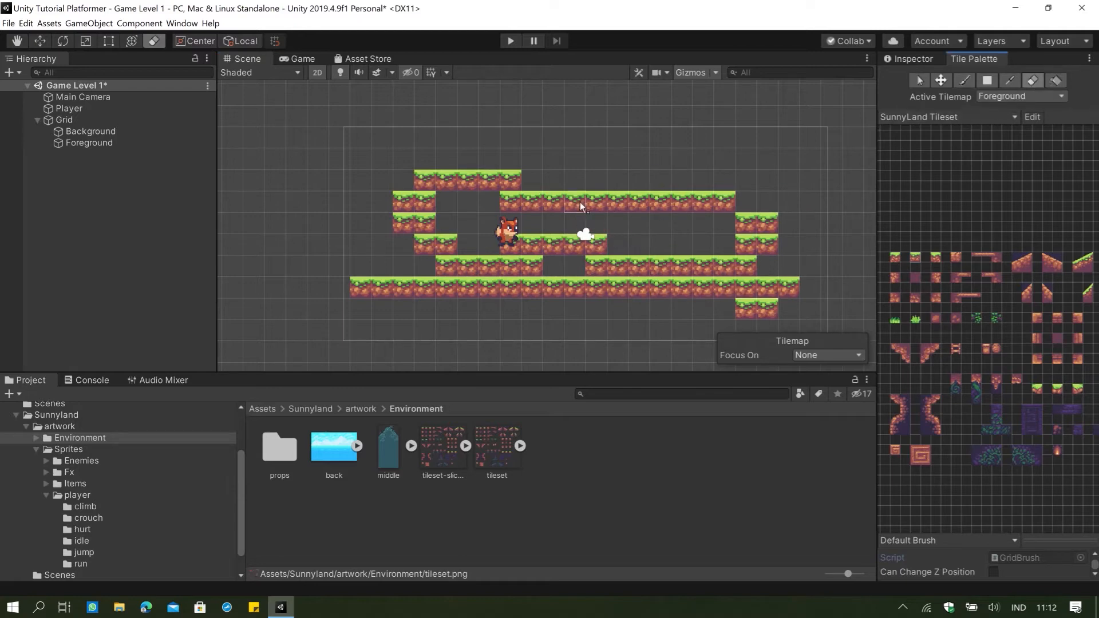
{"action": "mouse_move", "coordinate": [581, 206]}
{"action": "left_mouse_down"}
{"action": "mouse_move", "coordinate": [486, 202]}
{"action": "mouse_move", "coordinate": [465, 184]}
{"action": "mouse_move", "coordinate": [417, 232]}
{"action": "mouse_move", "coordinate": [406, 284]}
{"action": "mouse_move", "coordinate": [485, 294]}
{"action": "mouse_move", "coordinate": [472, 297]}
{"action": "mouse_move", "coordinate": [573, 252]}
{"action": "mouse_move", "coordinate": [564, 286]}
{"action": "mouse_move", "coordinate": [666, 226]}
{"action": "mouse_move", "coordinate": [739, 269]}
{"action": "mouse_move", "coordinate": [674, 337]}
{"action": "mouse_move", "coordinate": [748, 345]}
{"action": "mouse_move", "coordinate": [802, 289]}
{"action": "mouse_move", "coordinate": [463, 240]}
{"action": "mouse_move", "coordinate": [341, 292]}
{"action": "left_mouse_up"}
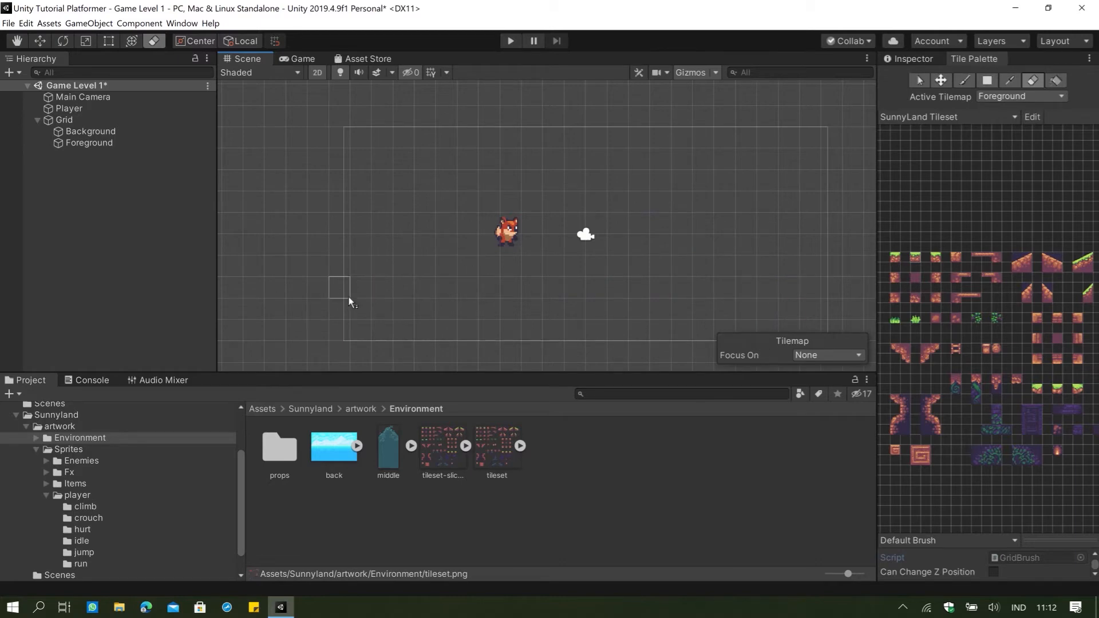
Paint long winding trails of the middle grass-topped tile on Foreground, reaching well beyond the camera frame.
{"action": "scroll", "coordinate": [600, 224], "scroll_direction": "down", "scroll_amount": 3}
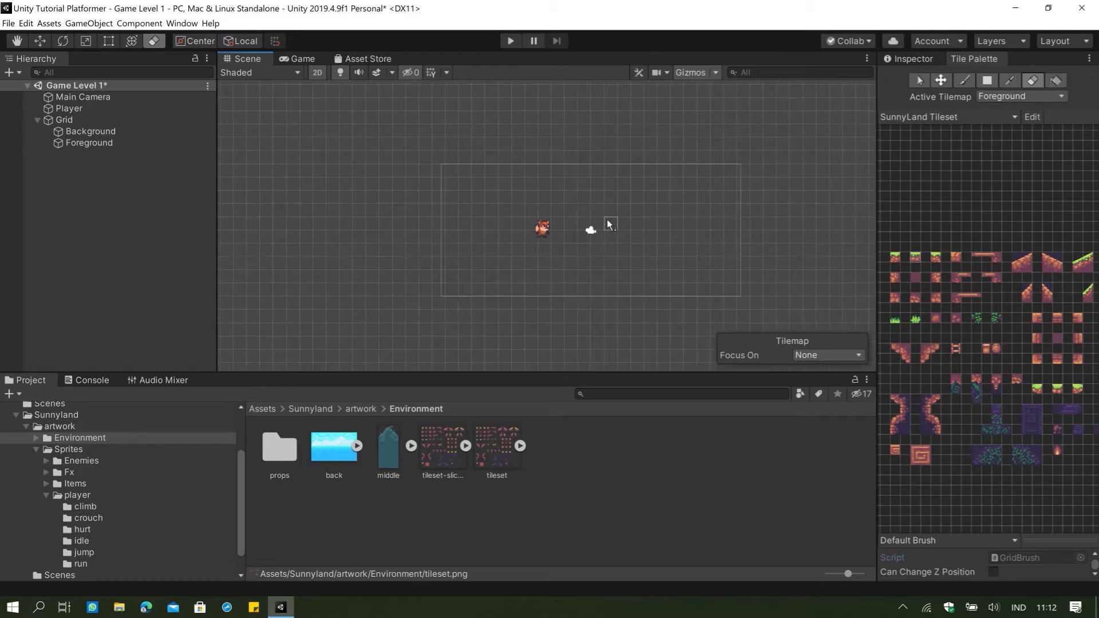
{"action": "scroll", "coordinate": [613, 217], "scroll_direction": "down", "scroll_amount": 8}
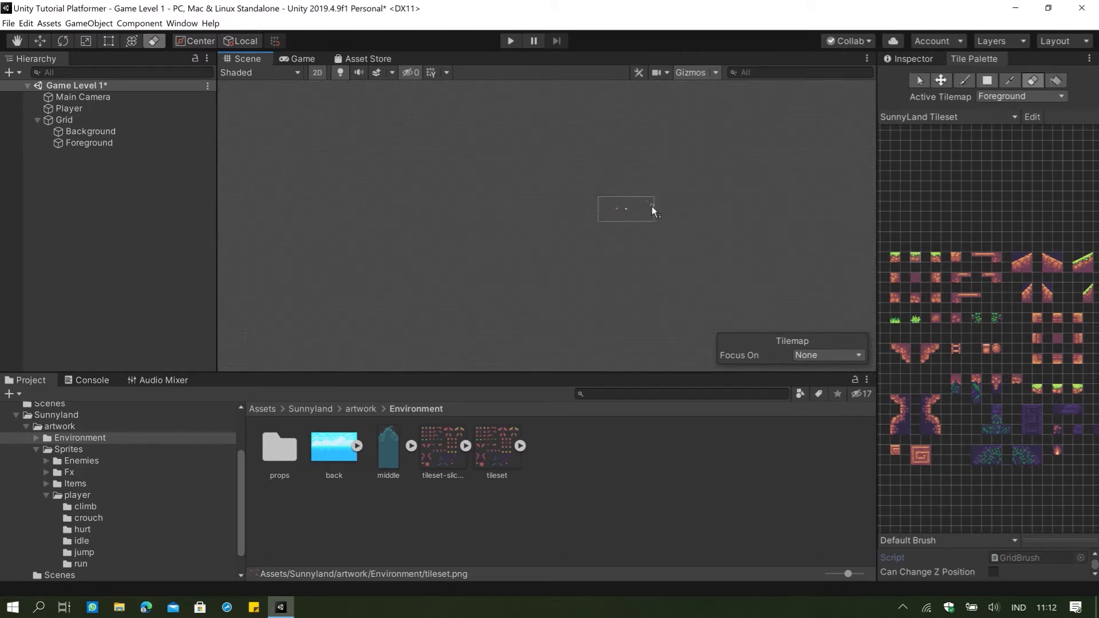
{"action": "scroll", "coordinate": [664, 202], "scroll_direction": "down", "scroll_amount": 5}
{"action": "middle_click_drag", "start_coordinate": [736, 194], "coordinate": [659, 261]}
{"action": "scroll", "coordinate": [670, 247], "scroll_direction": "down", "scroll_amount": 3}
{"action": "scroll", "coordinate": [668, 247], "scroll_direction": "up", "scroll_amount": 3}
{"action": "scroll", "coordinate": [561, 286], "scroll_direction": "up", "scroll_amount": 5}
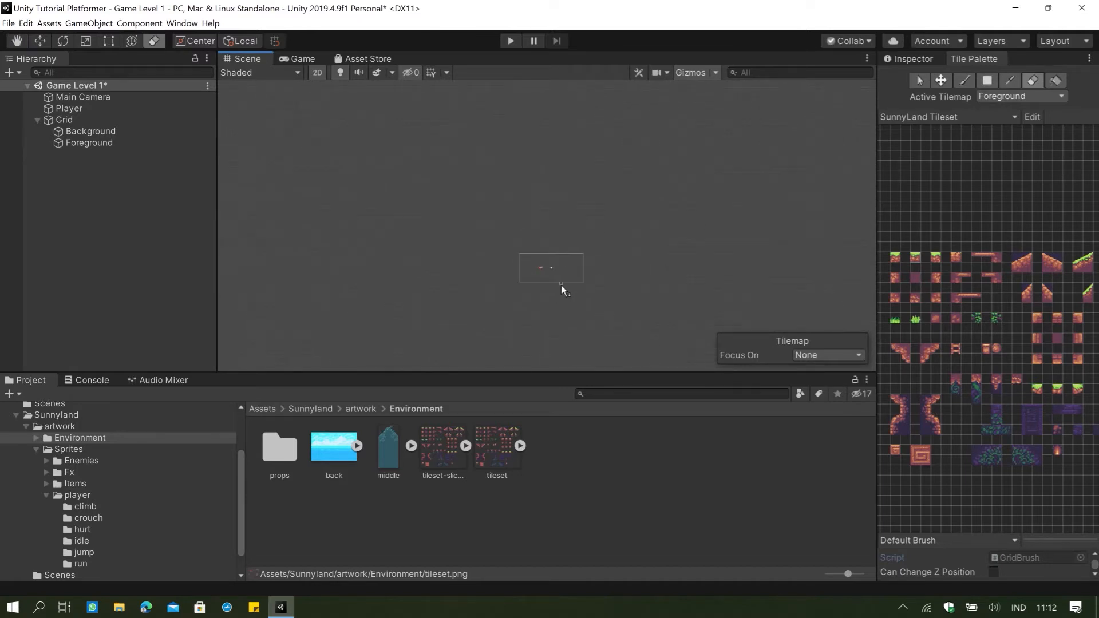
{"action": "left_click", "coordinate": [920, 259]}
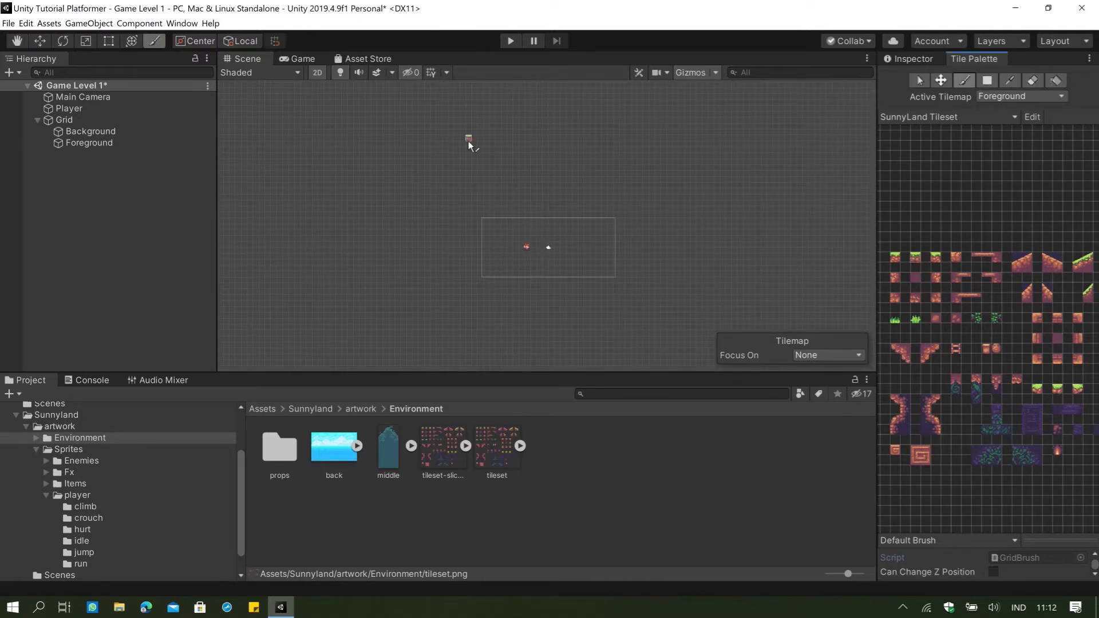
{"action": "mouse_move", "coordinate": [468, 137]}
{"action": "left_mouse_down"}
{"action": "mouse_move", "coordinate": [741, 235]}
{"action": "mouse_move", "coordinate": [407, 303]}
{"action": "mouse_move", "coordinate": [643, 143]}
{"action": "mouse_move", "coordinate": [481, 186]}
{"action": "mouse_move", "coordinate": [450, 169]}
{"action": "mouse_move", "coordinate": [510, 125]}
{"action": "mouse_move", "coordinate": [401, 180]}
{"action": "mouse_move", "coordinate": [389, 207]}
{"action": "mouse_move", "coordinate": [406, 163]}
{"action": "mouse_move", "coordinate": [380, 226]}
{"action": "mouse_move", "coordinate": [413, 235]}
{"action": "mouse_move", "coordinate": [396, 295]}
{"action": "mouse_move", "coordinate": [421, 196]}
{"action": "mouse_move", "coordinate": [419, 259]}
{"action": "left_mouse_up"}
Erase some grass tiles from the upper trails with the single-tile eraser.
{"action": "left_click", "coordinate": [1033, 81]}
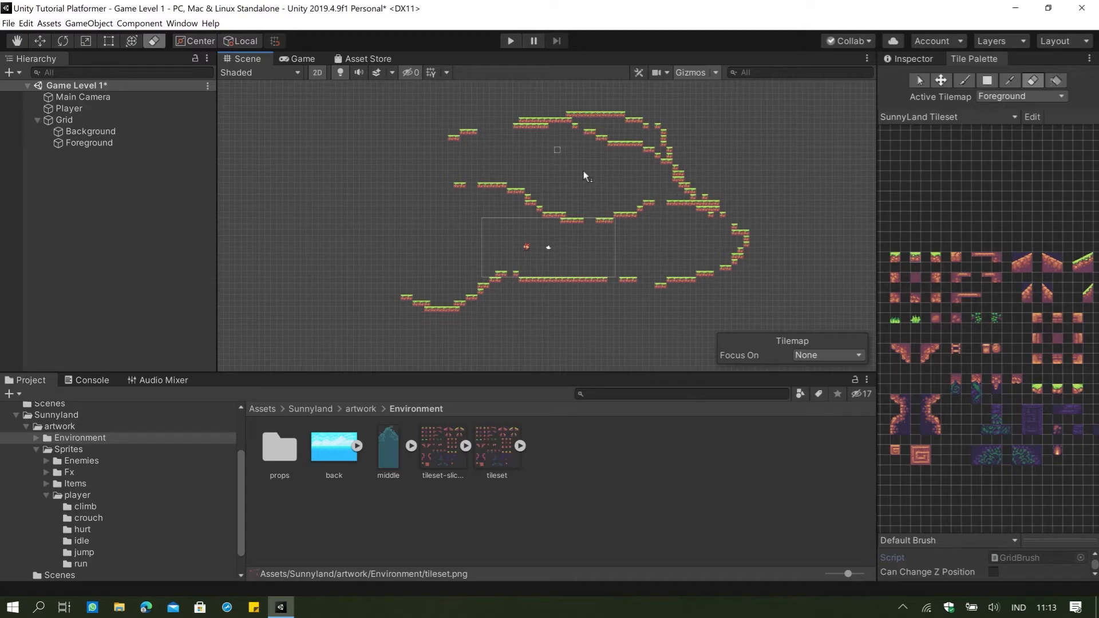
{"action": "mouse_move", "coordinate": [583, 170]}
{"action": "left_mouse_down"}
{"action": "mouse_move", "coordinate": [700, 222]}
{"action": "mouse_move", "coordinate": [418, 163]}
{"action": "mouse_move", "coordinate": [451, 147]}
{"action": "left_mouse_up"}
Erase the remaining grass trails from the Foreground tilemap, using a large block of empty palette cells as the eraser size.
{"action": "key", "text": "i"}
{"action": "mouse_move", "coordinate": [895, 146]}
{"action": "left_mouse_down"}
{"action": "mouse_move", "coordinate": [1033, 221]}
{"action": "mouse_move", "coordinate": [1092, 238]}
{"action": "mouse_move", "coordinate": [1071, 232]}
{"action": "left_mouse_up"}
{"action": "left_click", "coordinate": [1033, 81]}
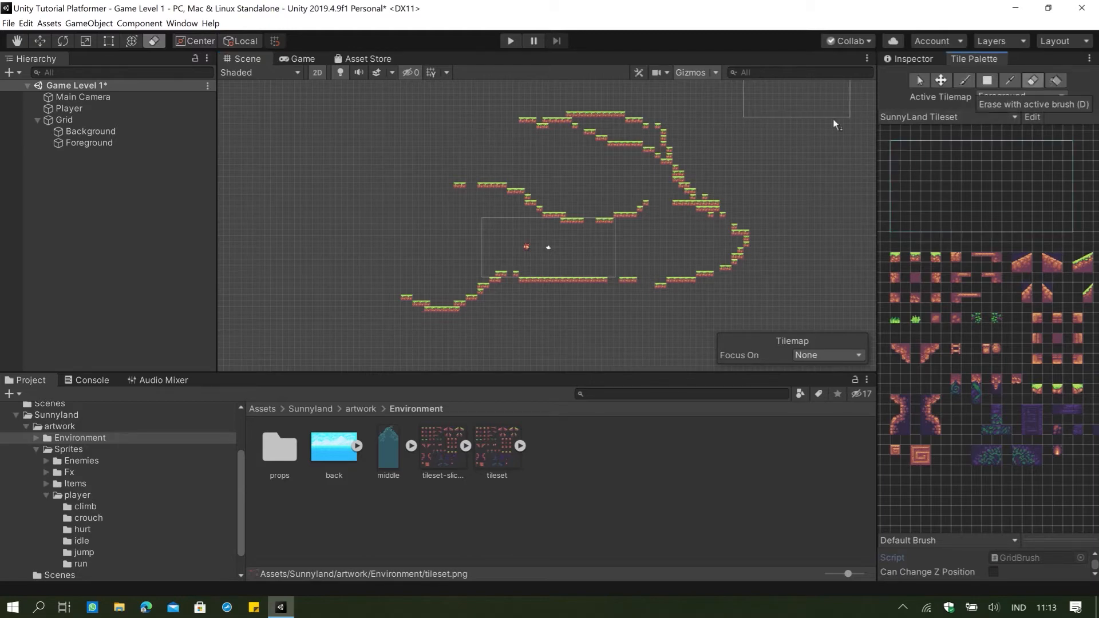
{"action": "mouse_move", "coordinate": [736, 137]}
{"action": "left_mouse_down"}
{"action": "mouse_move", "coordinate": [589, 148]}
{"action": "mouse_move", "coordinate": [544, 195]}
{"action": "mouse_move", "coordinate": [592, 232]}
{"action": "mouse_move", "coordinate": [672, 192]}
{"action": "mouse_move", "coordinate": [748, 234]}
{"action": "mouse_move", "coordinate": [743, 297]}
{"action": "mouse_move", "coordinate": [644, 221]}
{"action": "mouse_move", "coordinate": [613, 223]}
{"action": "left_mouse_up"}
{"action": "scroll", "coordinate": [544, 269], "scroll_direction": "up", "scroll_amount": 5}
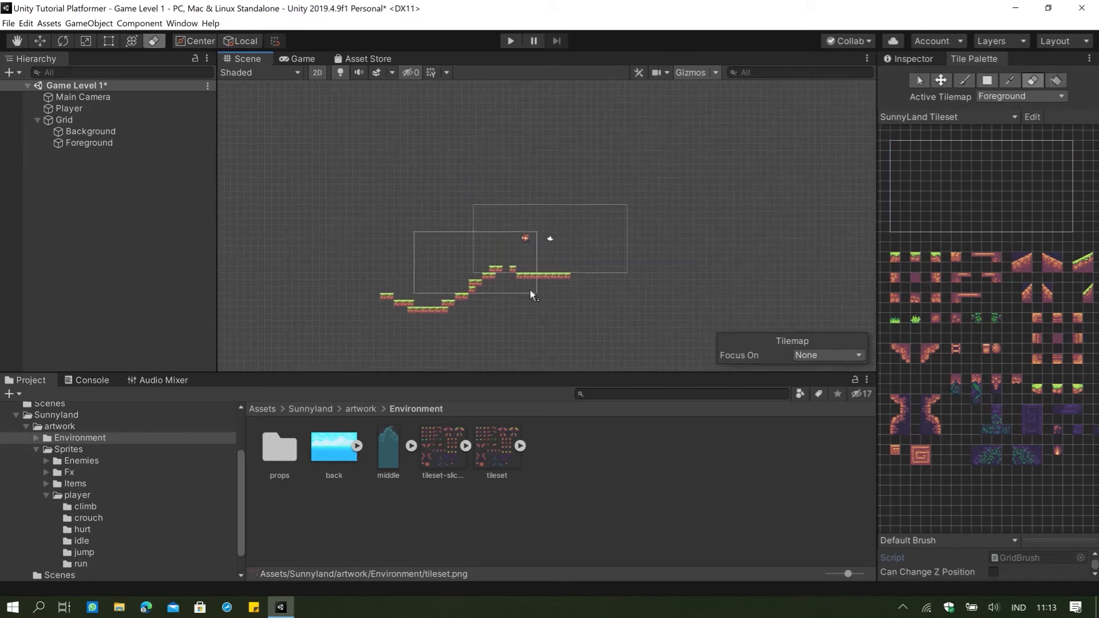
{"action": "scroll", "coordinate": [553, 229], "scroll_direction": "up", "scroll_amount": 3}
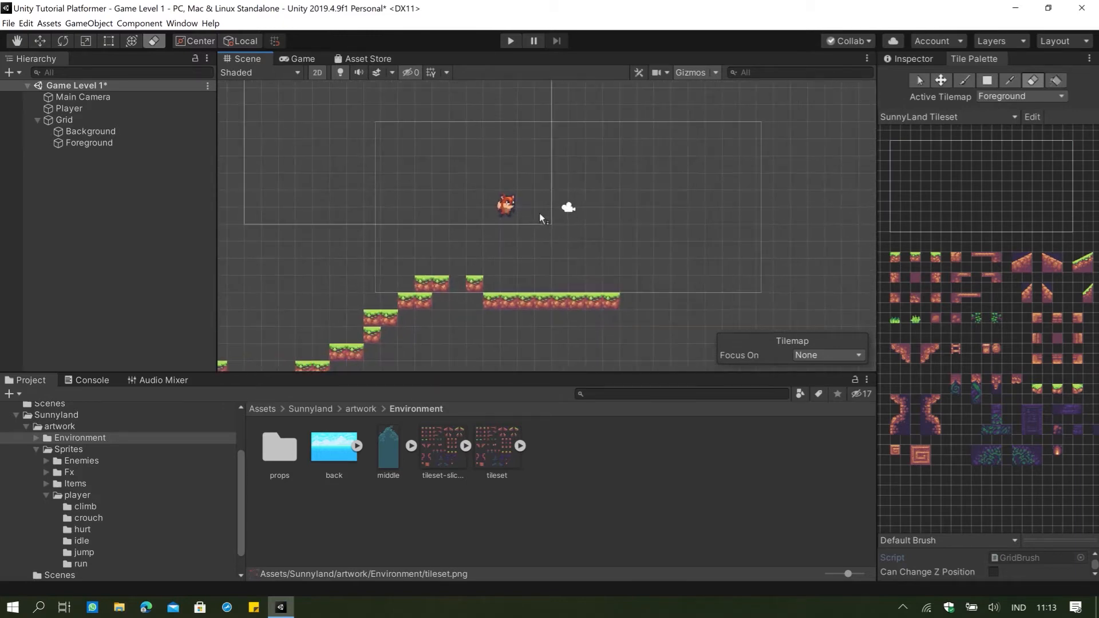
{"action": "mouse_move", "coordinate": [539, 213]}
{"action": "left_mouse_down"}
{"action": "mouse_move", "coordinate": [551, 273]}
{"action": "mouse_move", "coordinate": [597, 288]}
{"action": "mouse_move", "coordinate": [653, 289]}
{"action": "mouse_move", "coordinate": [789, 251]}
{"action": "left_mouse_up"}
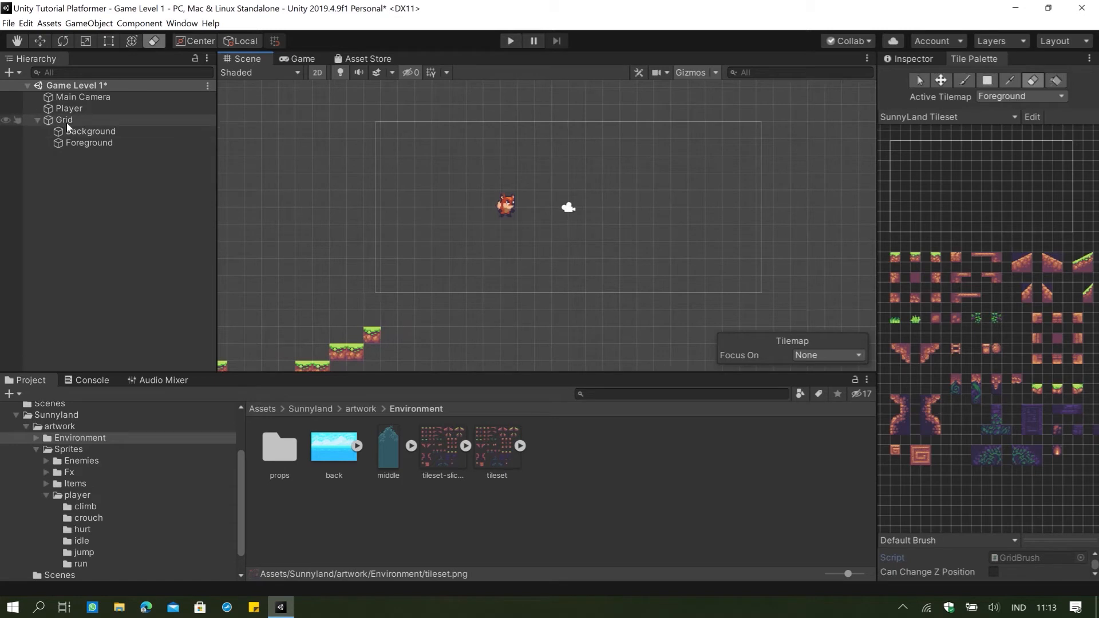
{"action": "scroll", "coordinate": [618, 256], "scroll_direction": "down", "scroll_amount": 2}
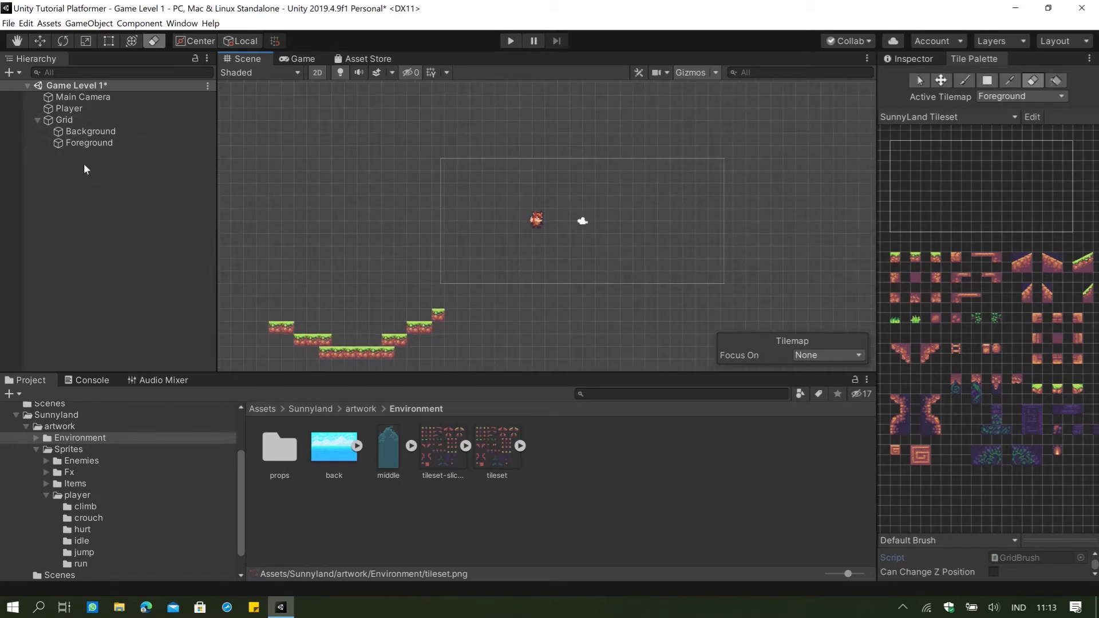
{"action": "mouse_move", "coordinate": [589, 236]}
{"action": "left_mouse_down"}
{"action": "mouse_move", "coordinate": [636, 311]}
{"action": "mouse_move", "coordinate": [470, 357]}
{"action": "left_mouse_up"}
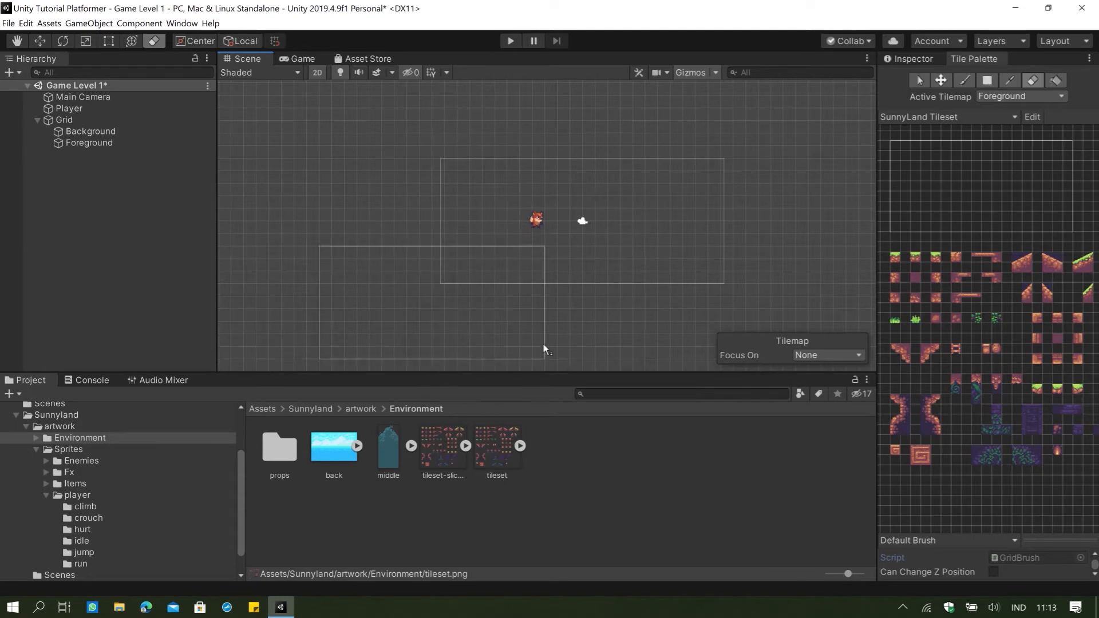
{"action": "scroll", "coordinate": [589, 332], "scroll_direction": "up", "scroll_amount": 2}
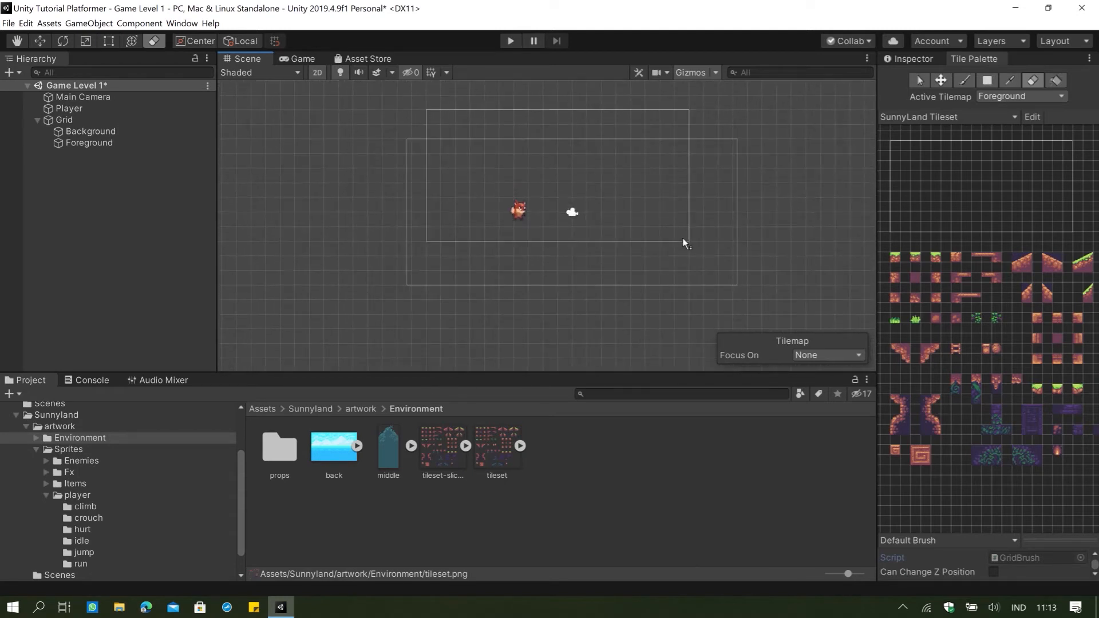
Pick the rising grass-topped slope from the SunnyLand Tileset, try painting overlapping copies below the player, and undo the stroke.
{"action": "left_click", "coordinate": [1006, 189]}
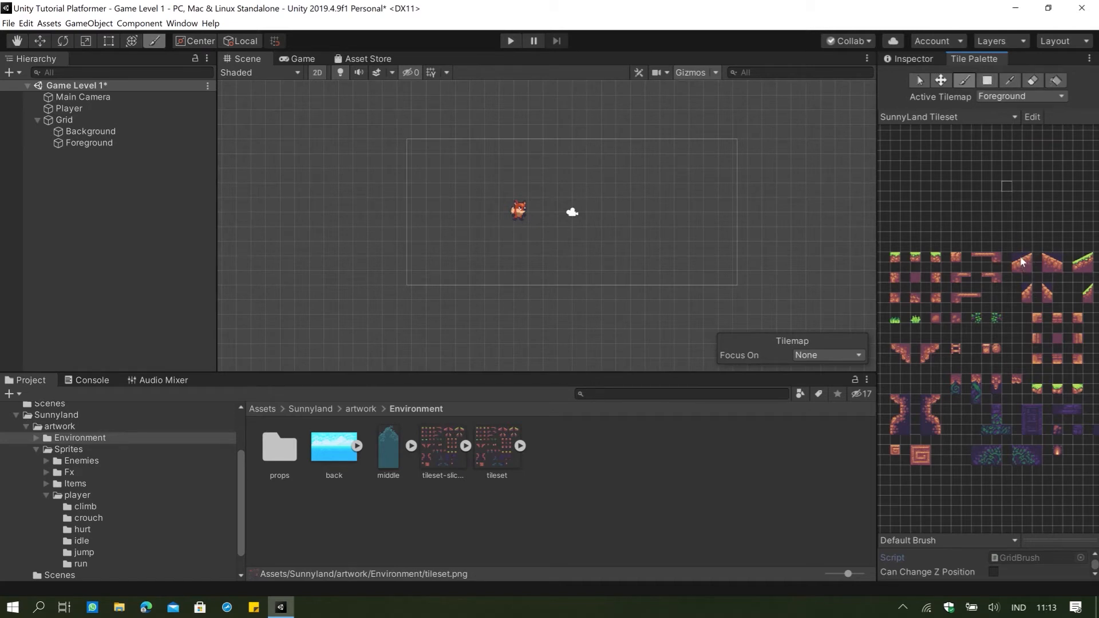
{"action": "key", "text": "i"}
{"action": "scroll", "coordinate": [1022, 263], "scroll_direction": "up", "scroll_amount": 5}
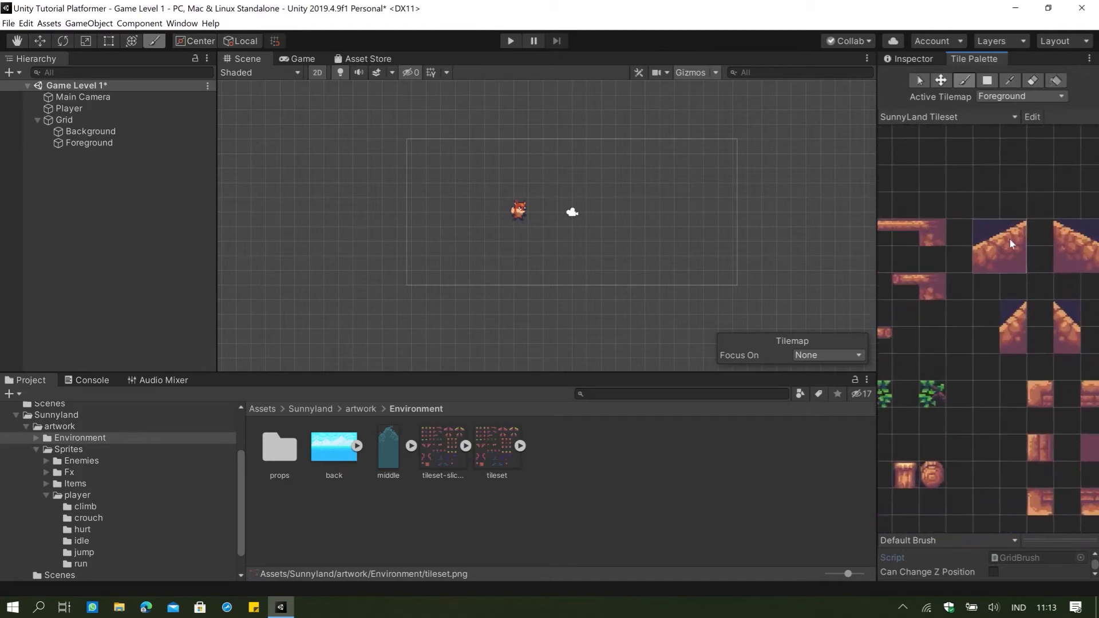
{"action": "scroll", "coordinate": [1001, 262], "scroll_direction": "down", "scroll_amount": 2}
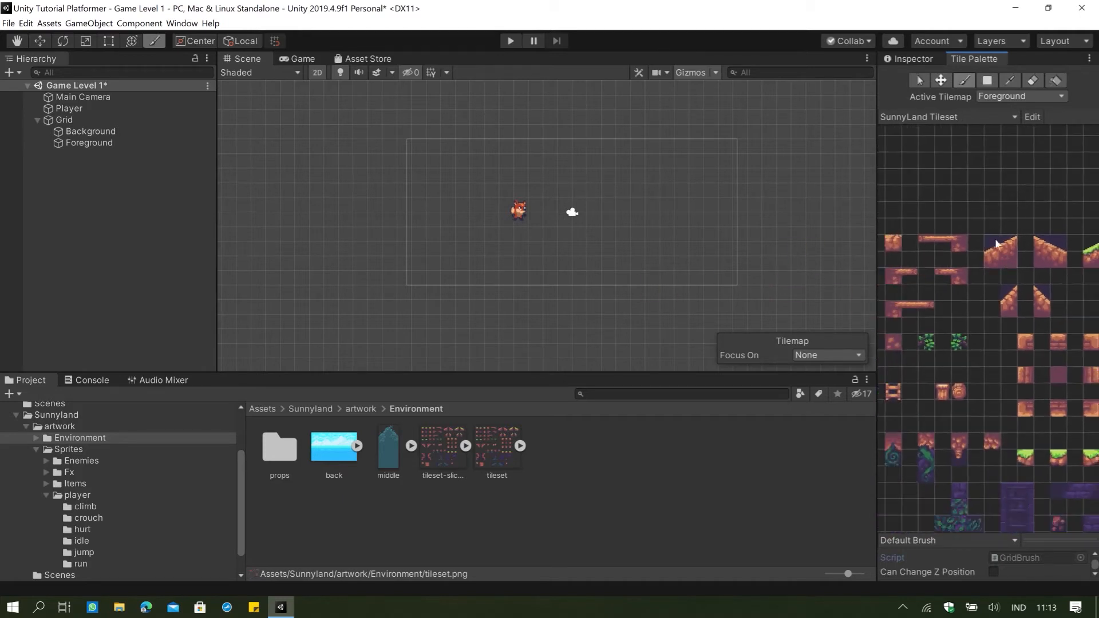
{"action": "scroll", "coordinate": [1056, 252], "scroll_direction": "down", "scroll_amount": 1}
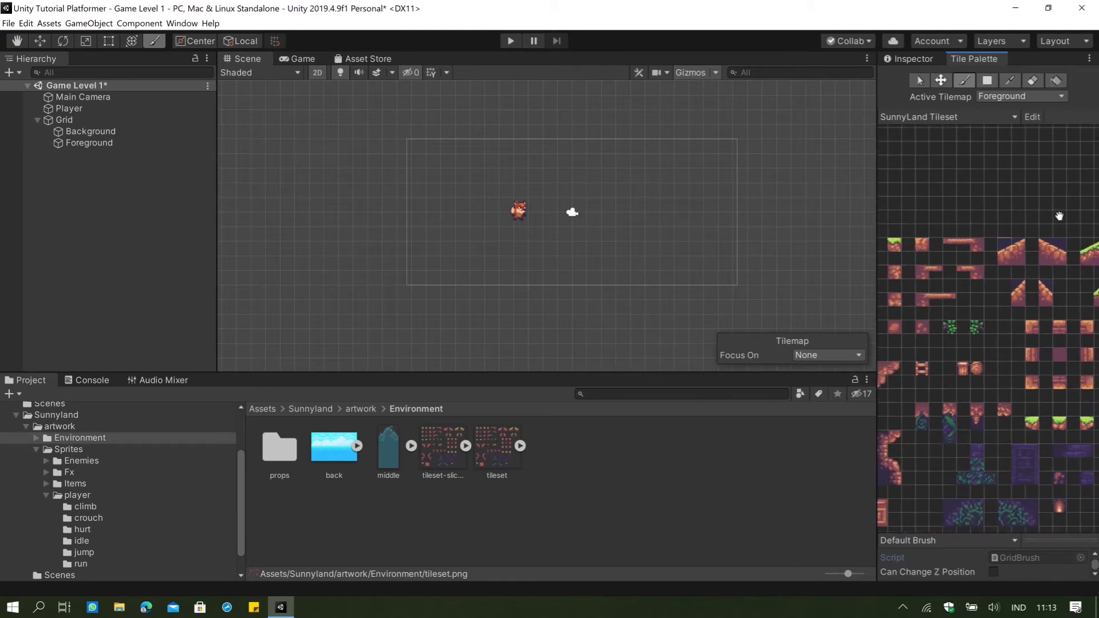
{"action": "middle_click_drag", "start_coordinate": [1059, 216], "coordinate": [982, 222]}
{"action": "key", "text": "i"}
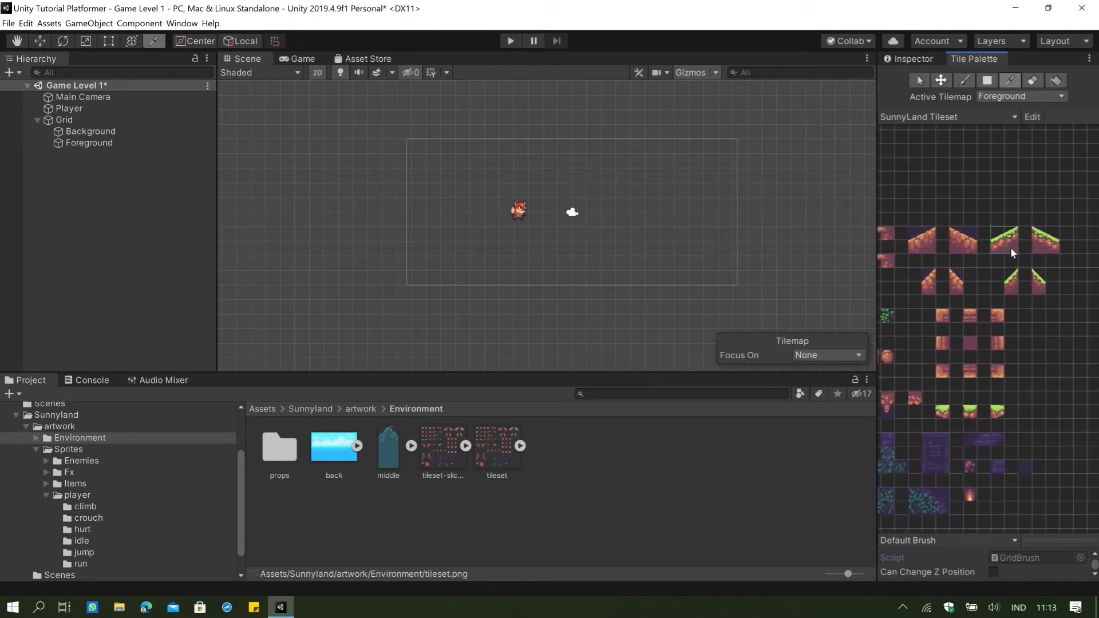
{"action": "left_click", "coordinate": [1014, 252]}
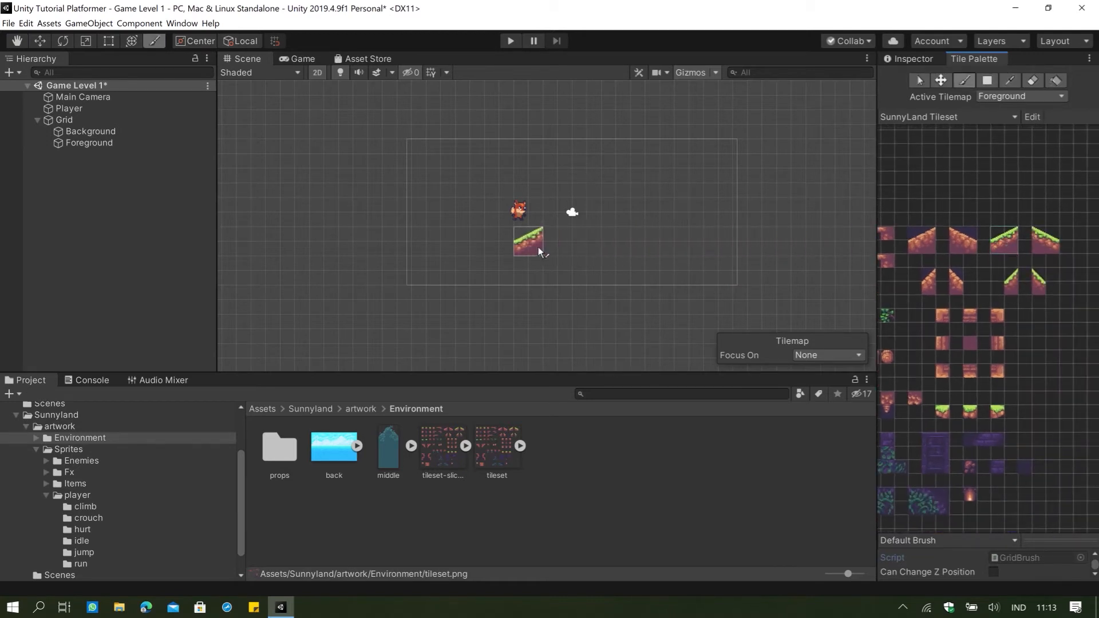
{"action": "left_click", "coordinate": [524, 251]}
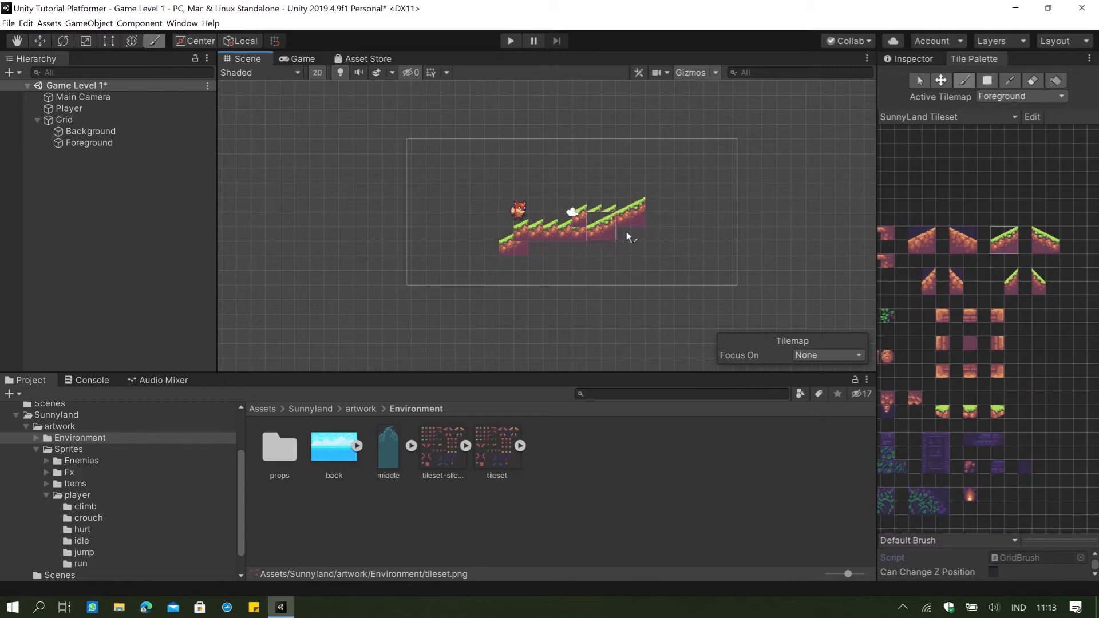
{"action": "key", "text": "ctrl+z"}
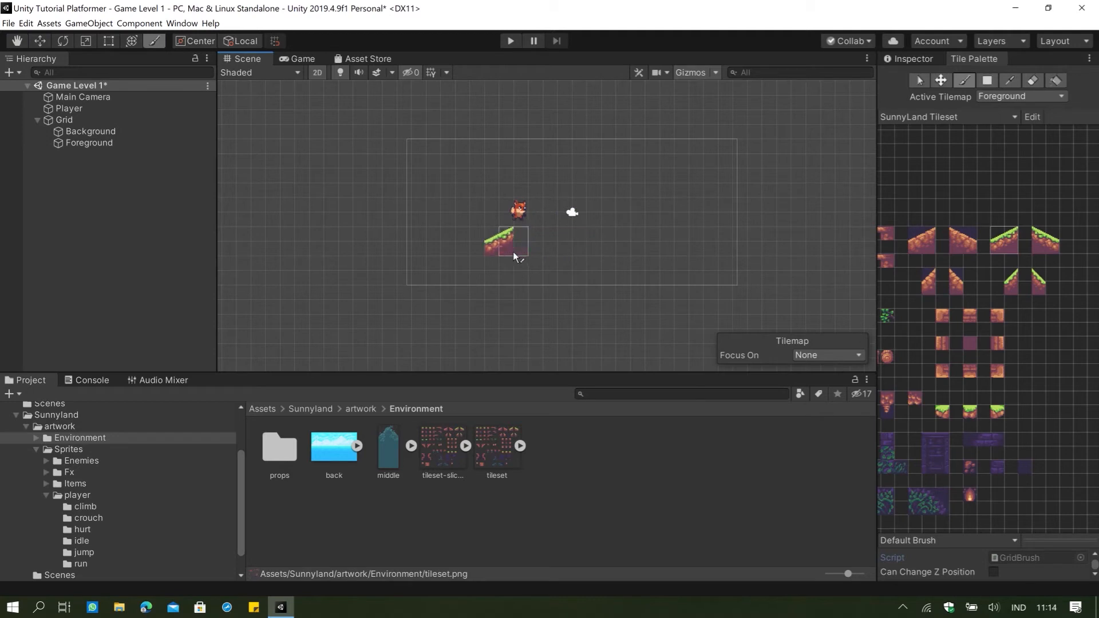
Paint three copies of the rising grass slope diagonally on Foreground to form a continuous ramp beside the player.
{"action": "left_click", "coordinate": [522, 253]}
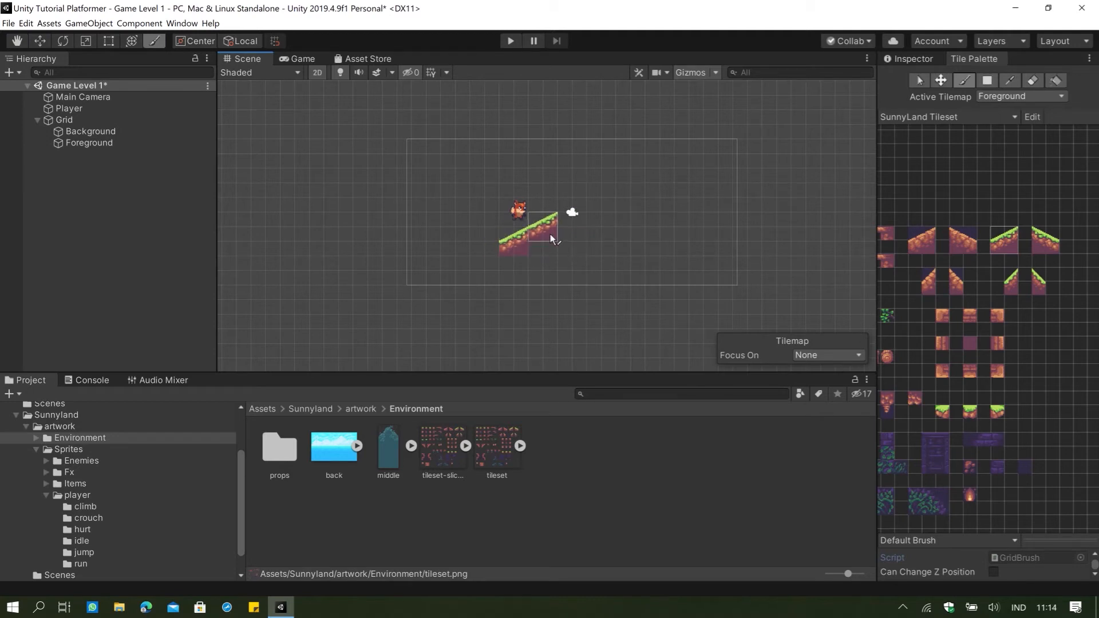
{"action": "left_click", "coordinate": [575, 215]}
{"action": "scroll", "coordinate": [576, 241], "scroll_direction": "up", "scroll_amount": 3}
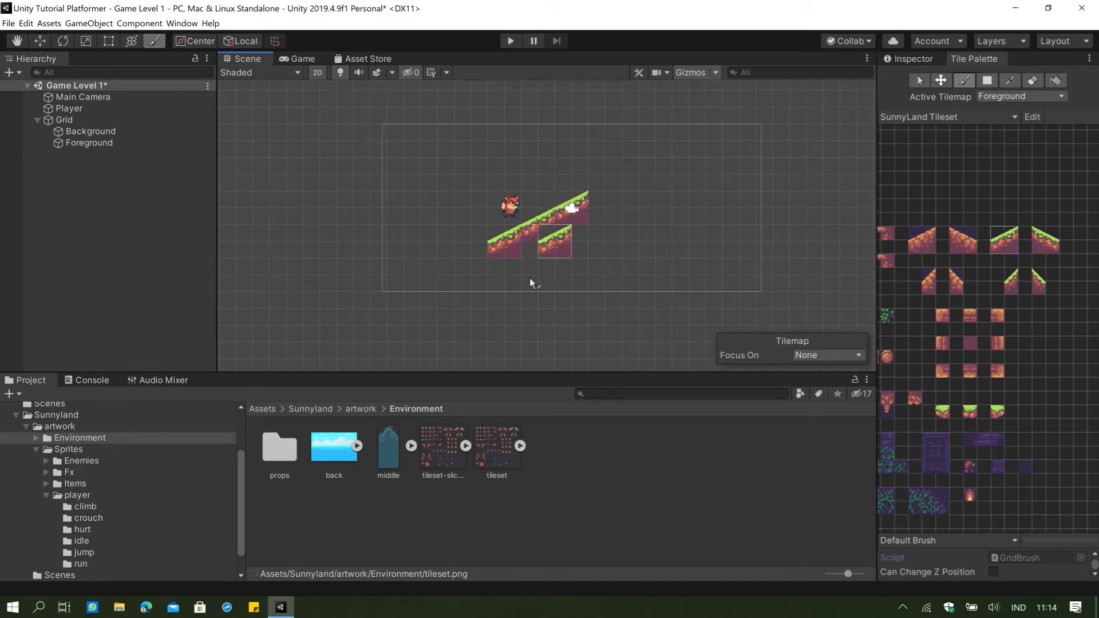
Erase the grass ramp from the Foreground tilemap and reset the brush to a single empty palette cell.
{"action": "left_click", "coordinate": [1040, 82]}
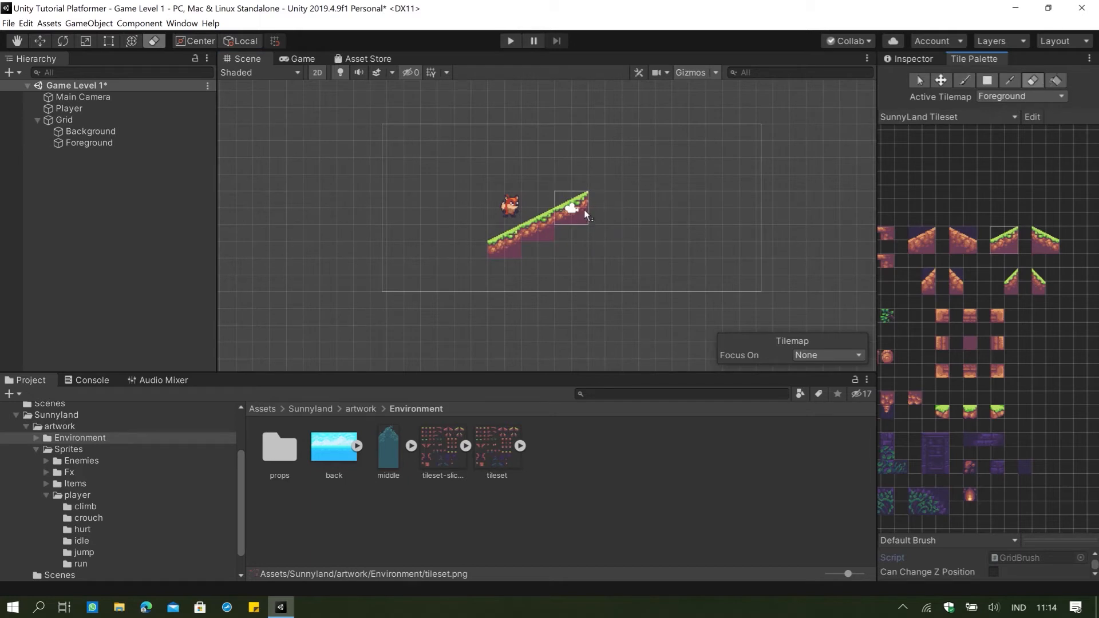
{"action": "mouse_move", "coordinate": [584, 210]}
{"action": "left_mouse_down"}
{"action": "mouse_move", "coordinate": [559, 229]}
{"action": "mouse_move", "coordinate": [495, 242]}
{"action": "left_mouse_up"}
{"action": "scroll", "coordinate": [424, 235], "scroll_direction": "up", "scroll_amount": 2}
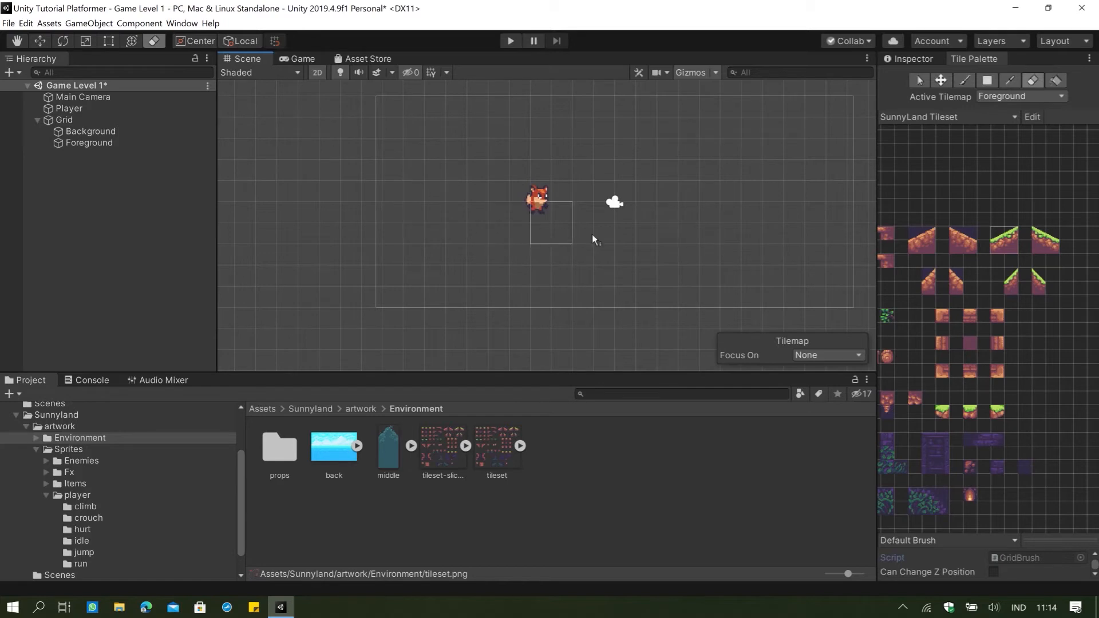
{"action": "left_click", "coordinate": [971, 193]}
View the back image from the Environment folder in the Photos viewer and close it again.
{"action": "left_click", "coordinate": [382, 442]}
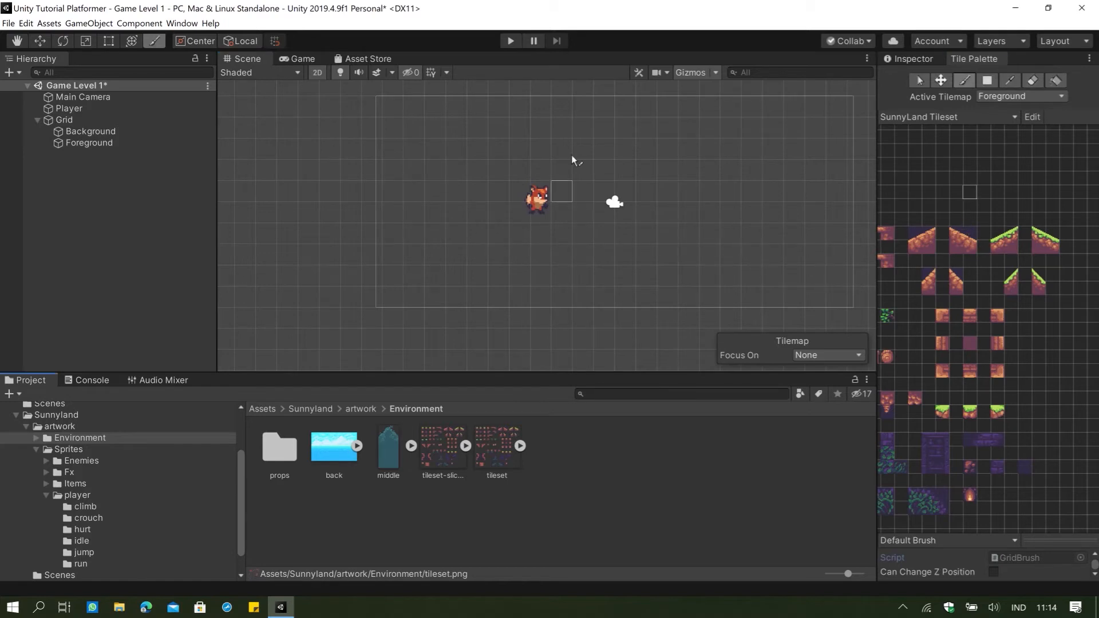
{"action": "left_click", "coordinate": [619, 164]}
{"action": "left_click", "coordinate": [334, 447]}
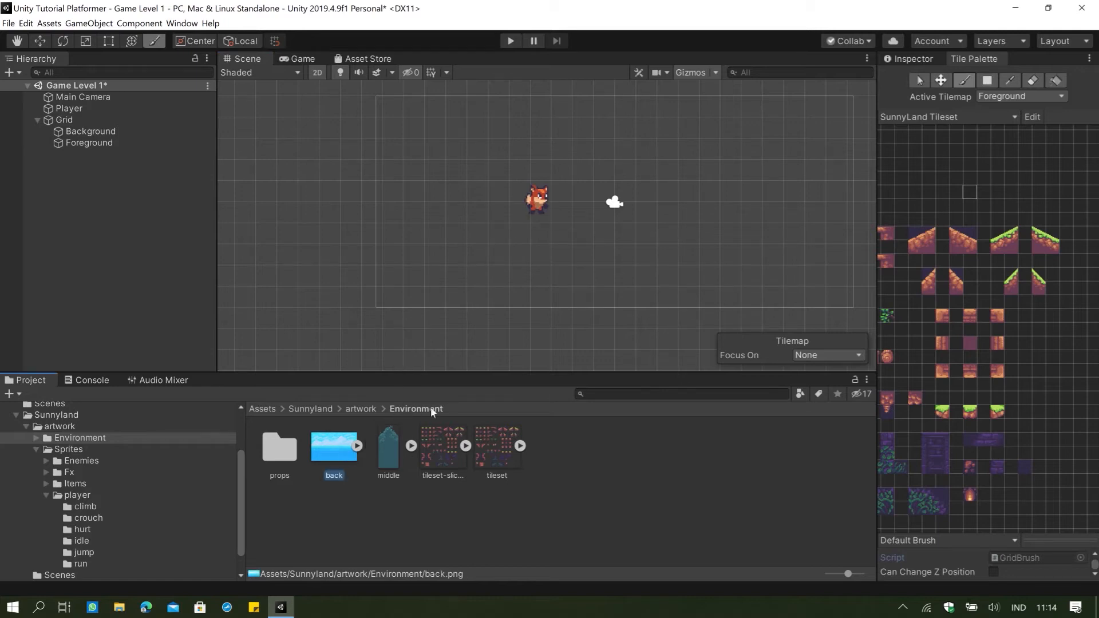
{"action": "double_click", "coordinate": [334, 458]}
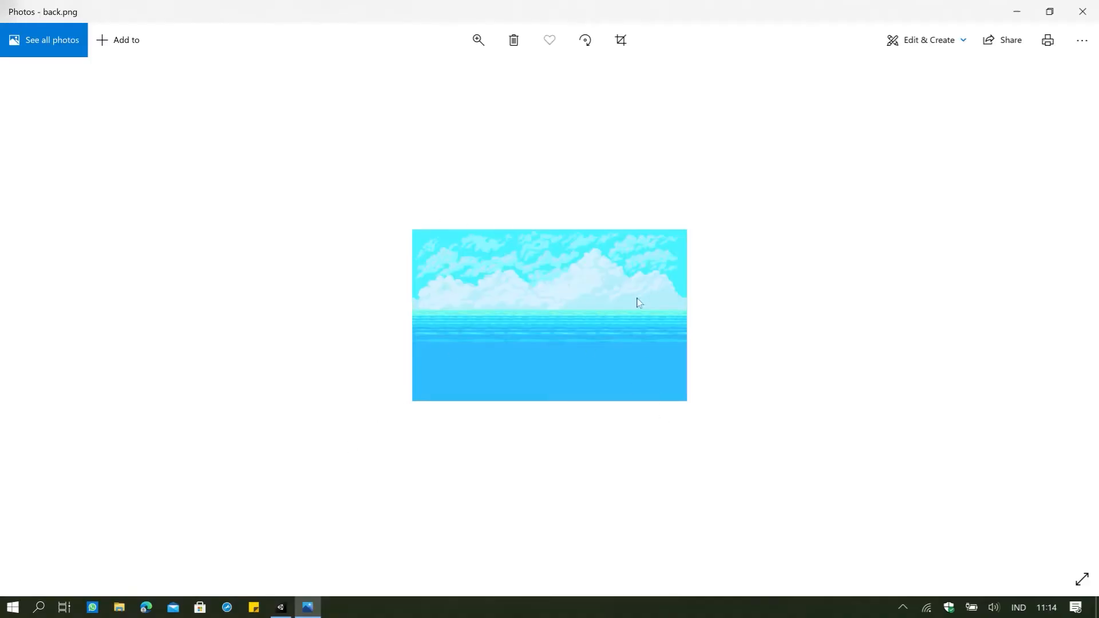
{"action": "left_click", "coordinate": [1083, 11]}
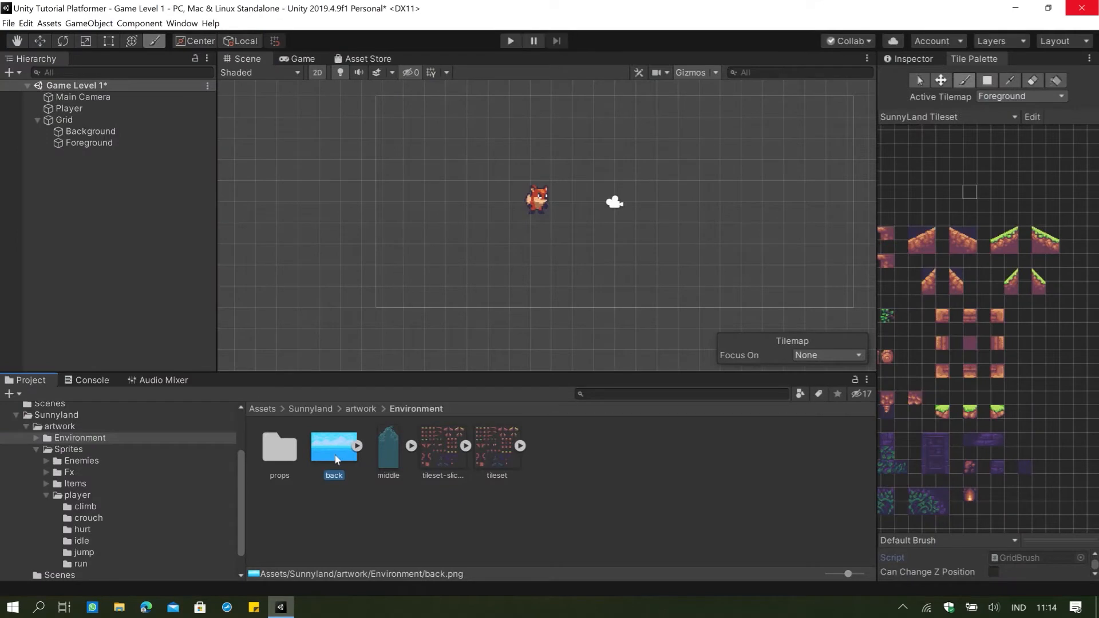
{"action": "scroll", "coordinate": [1056, 248], "scroll_direction": "down", "scroll_amount": 5}
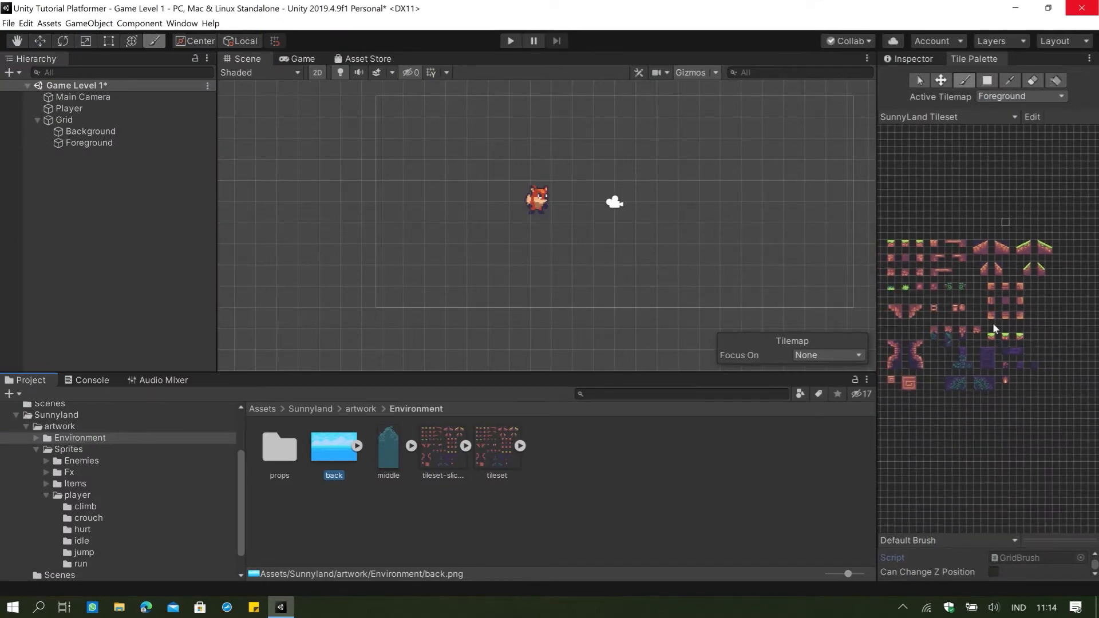
{"action": "left_click", "coordinate": [690, 311]}
{"action": "left_click", "coordinate": [677, 468]}
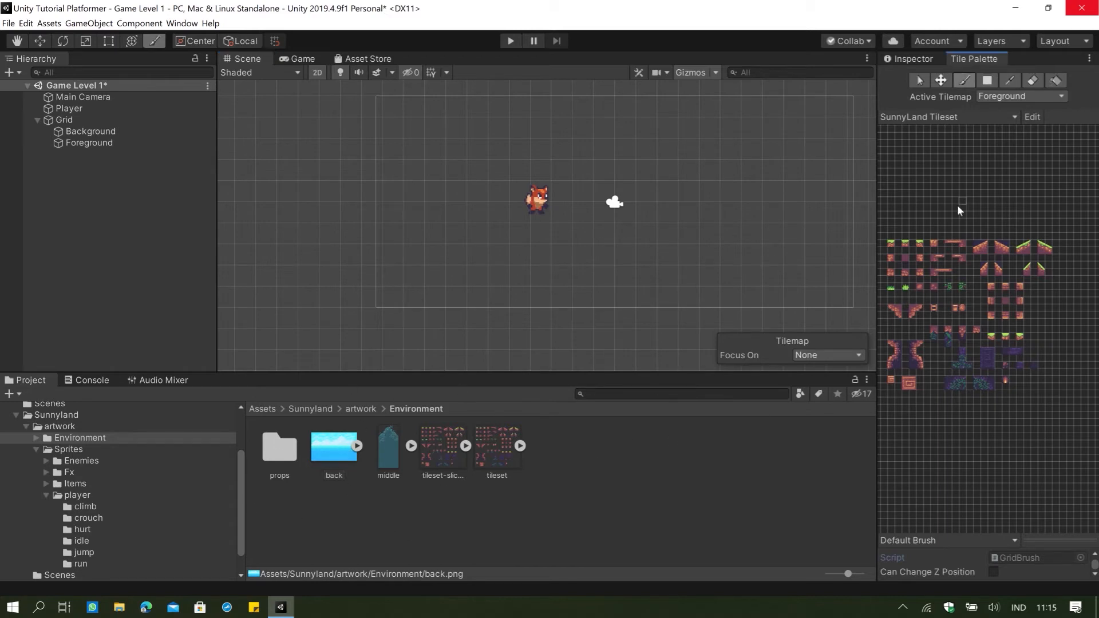
{"action": "left_click", "coordinate": [348, 450]}
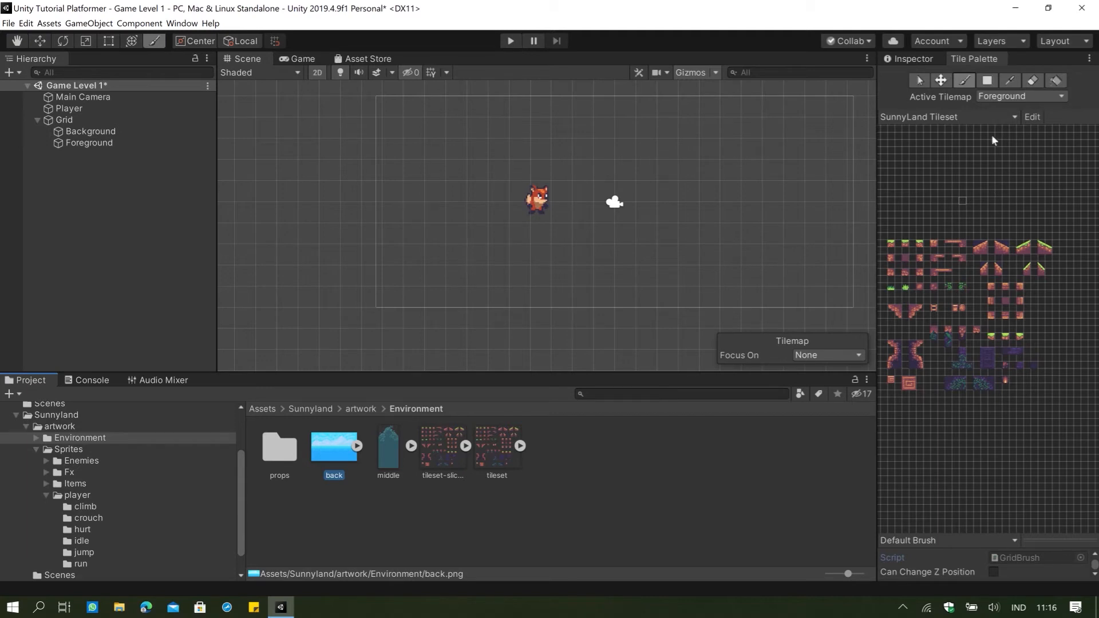
{"action": "scroll", "coordinate": [444, 318], "scroll_direction": "down", "scroll_amount": 3}
{"action": "scroll", "coordinate": [478, 293], "scroll_direction": "up", "scroll_amount": 4}
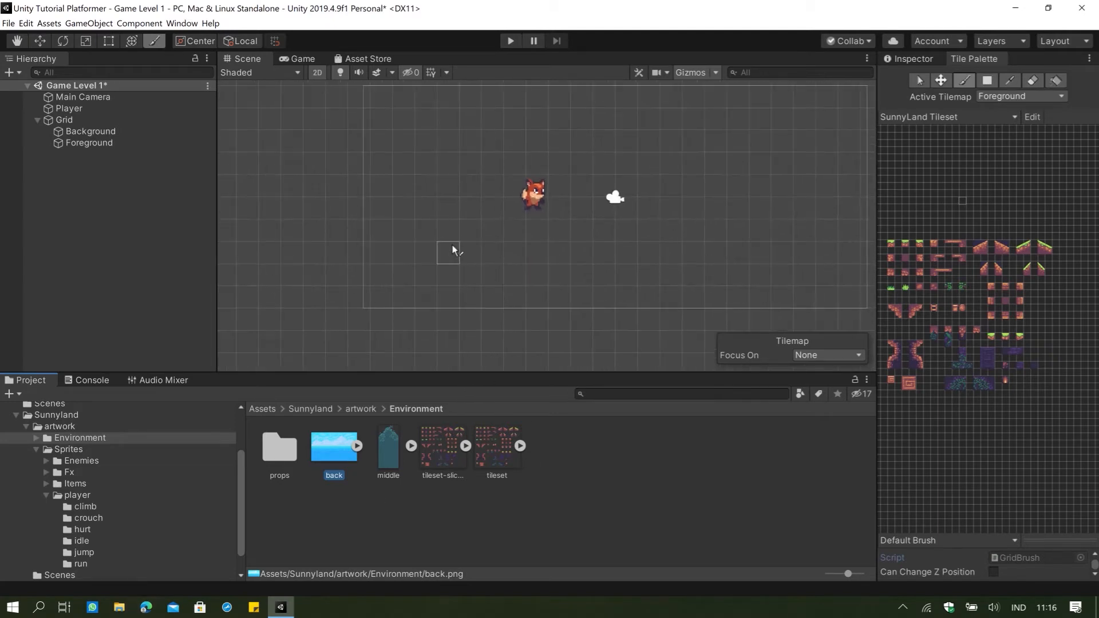
{"action": "middle_click_drag", "start_coordinate": [452, 246], "coordinate": [400, 279]}
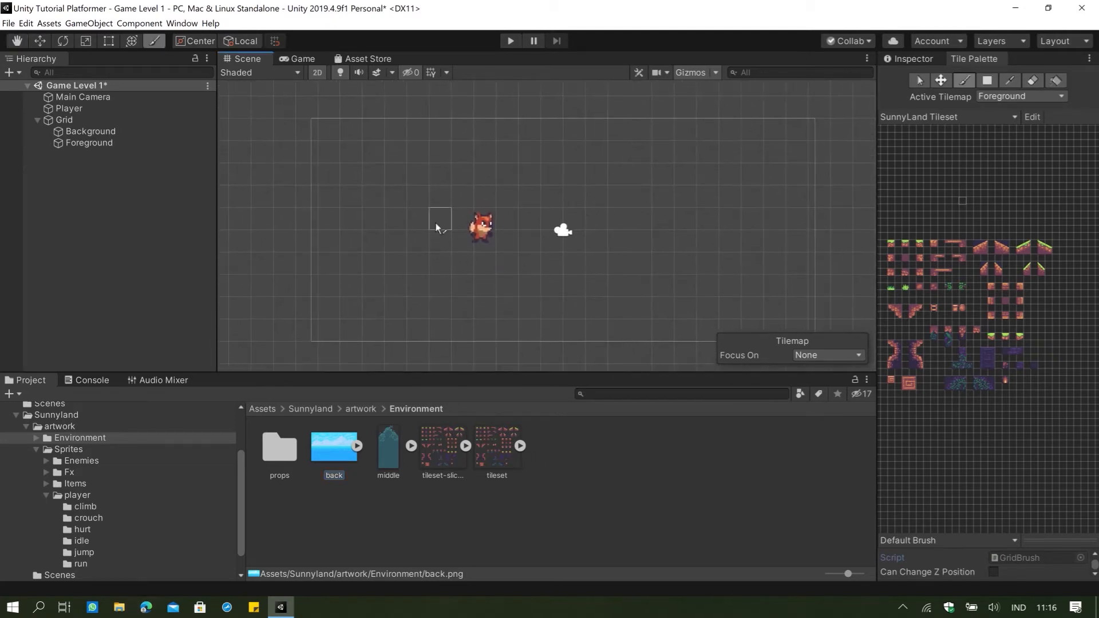
{"action": "middle_click_drag", "start_coordinate": [435, 222], "coordinate": [475, 228]}
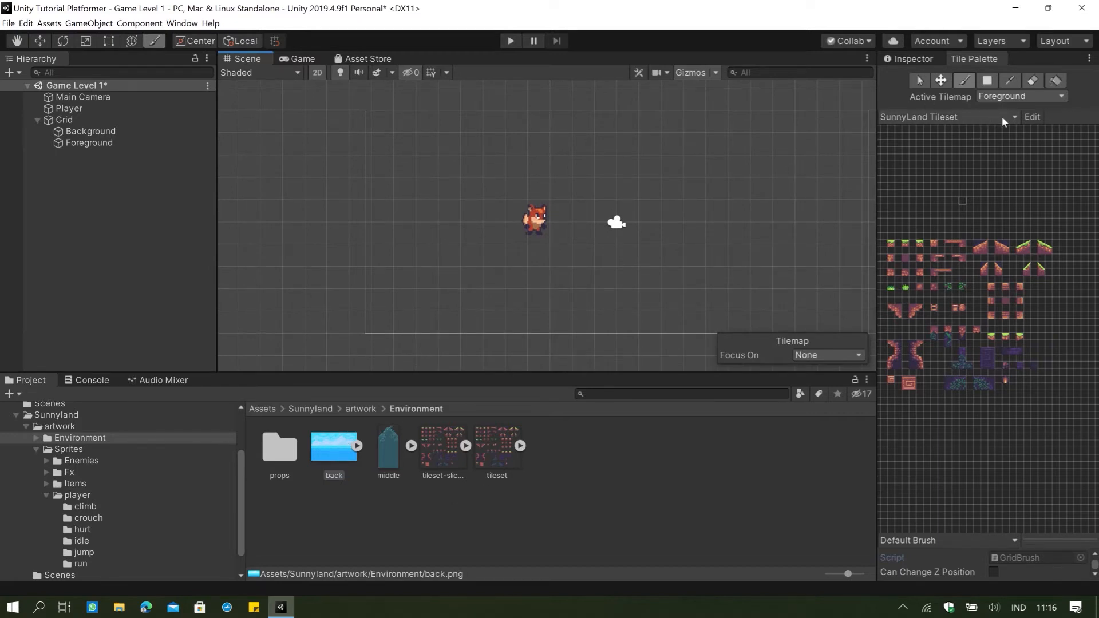
{"action": "left_click", "coordinate": [969, 119]}
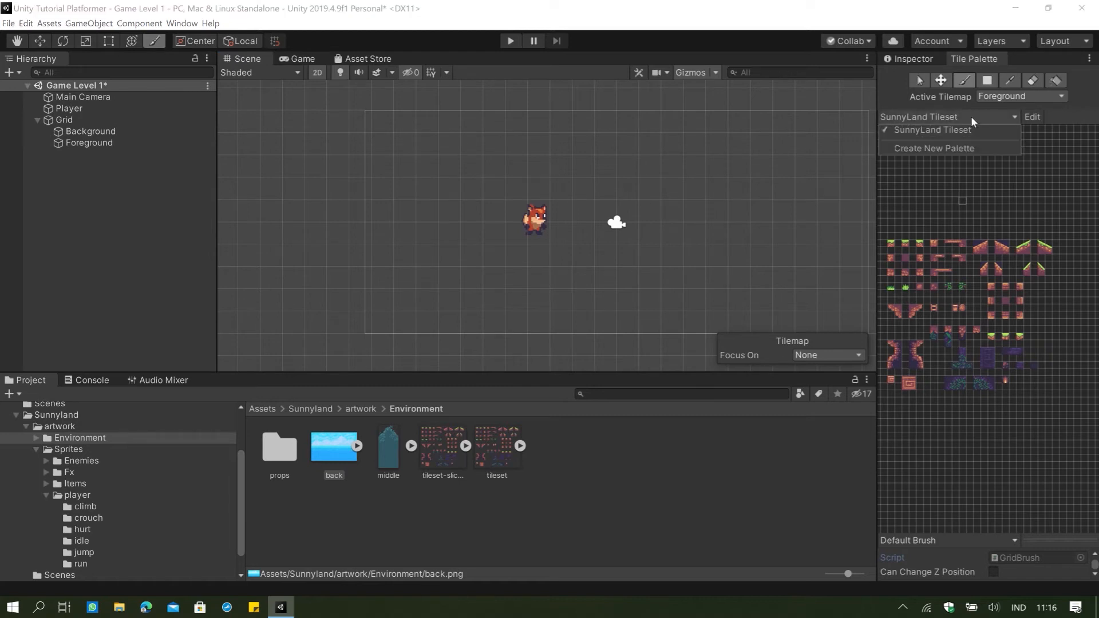
{"action": "left_click", "coordinate": [792, 287]}
Set the back image's Pixels Per Unit to 16 and apply the import settings.
{"action": "left_click", "coordinate": [919, 80]}
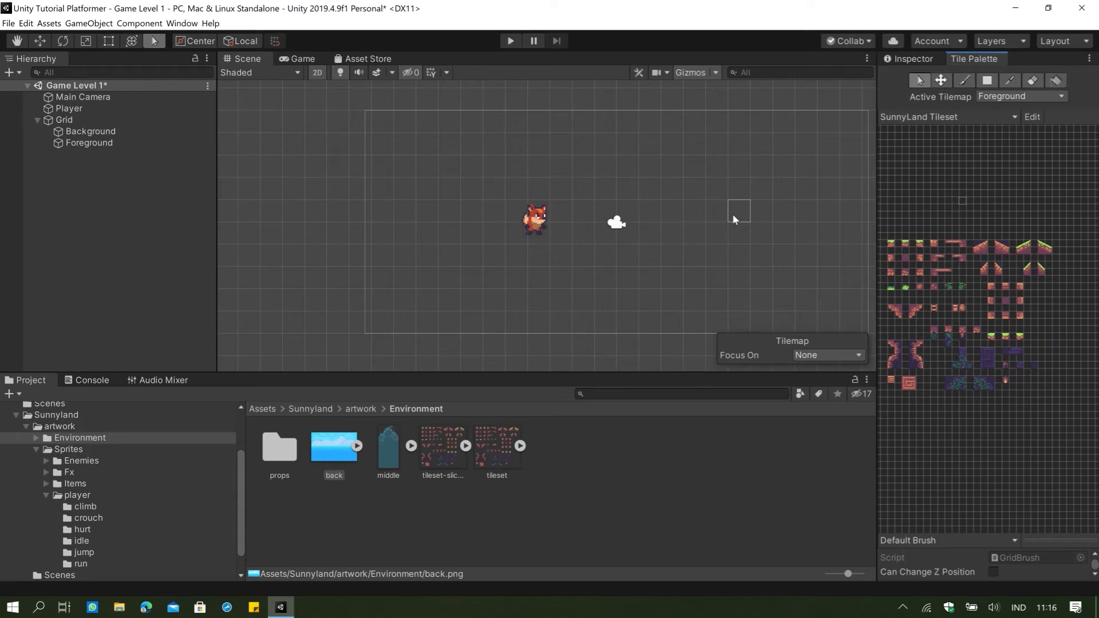
{"action": "left_click", "coordinate": [339, 453]}
{"action": "left_click", "coordinate": [913, 60]}
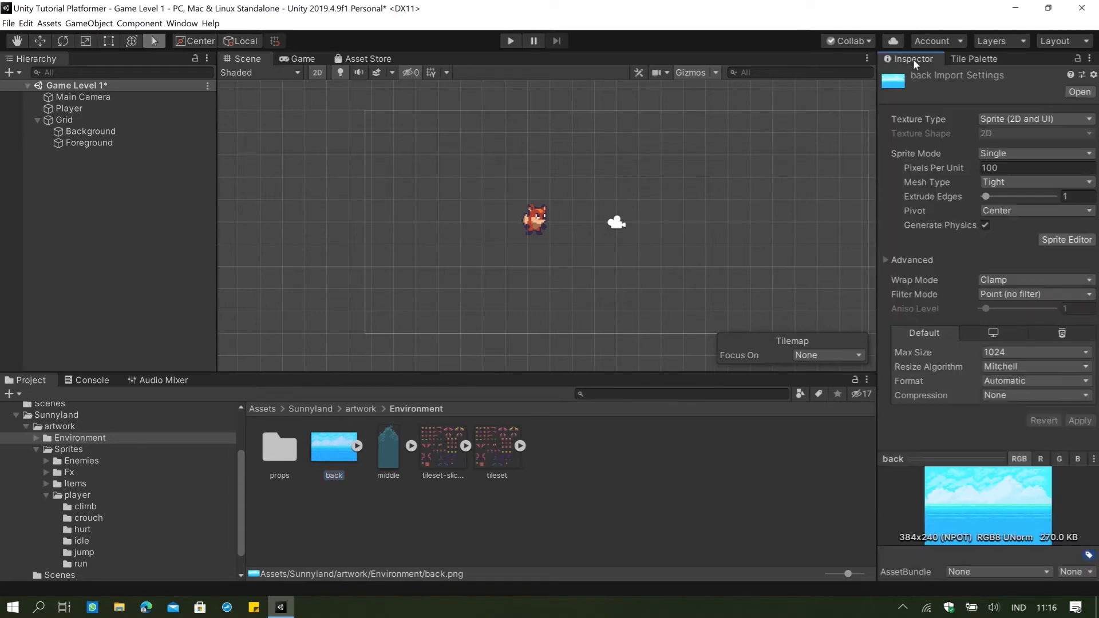
{"action": "left_click", "coordinate": [1034, 167]}
{"action": "double_click", "coordinate": [1043, 169]}
{"action": "type", "text": "16"}
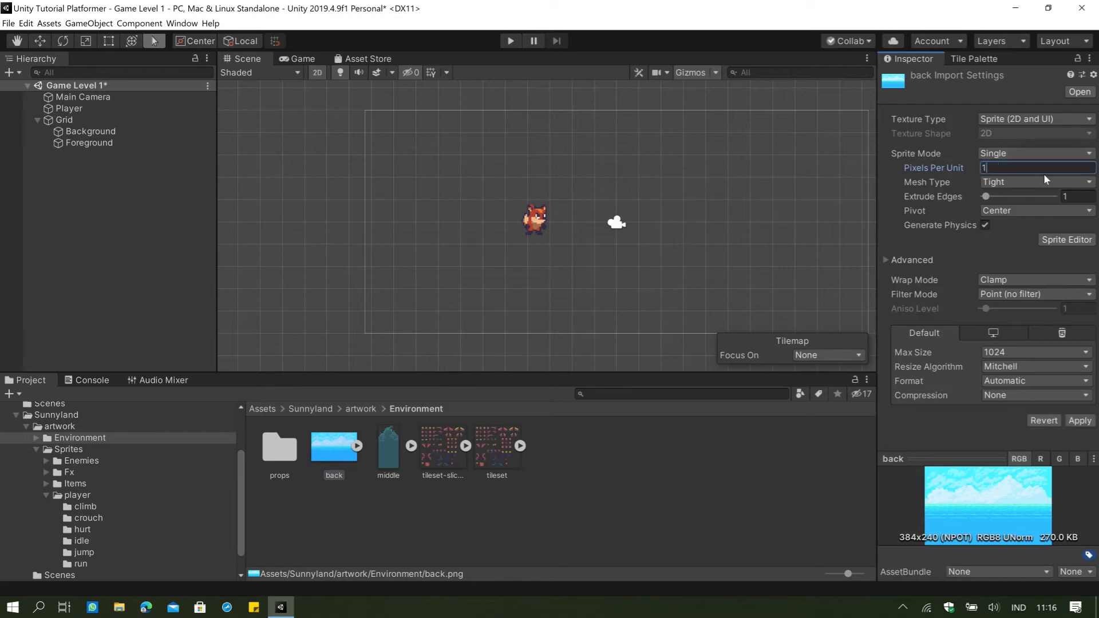
{"action": "left_click", "coordinate": [1080, 420]}
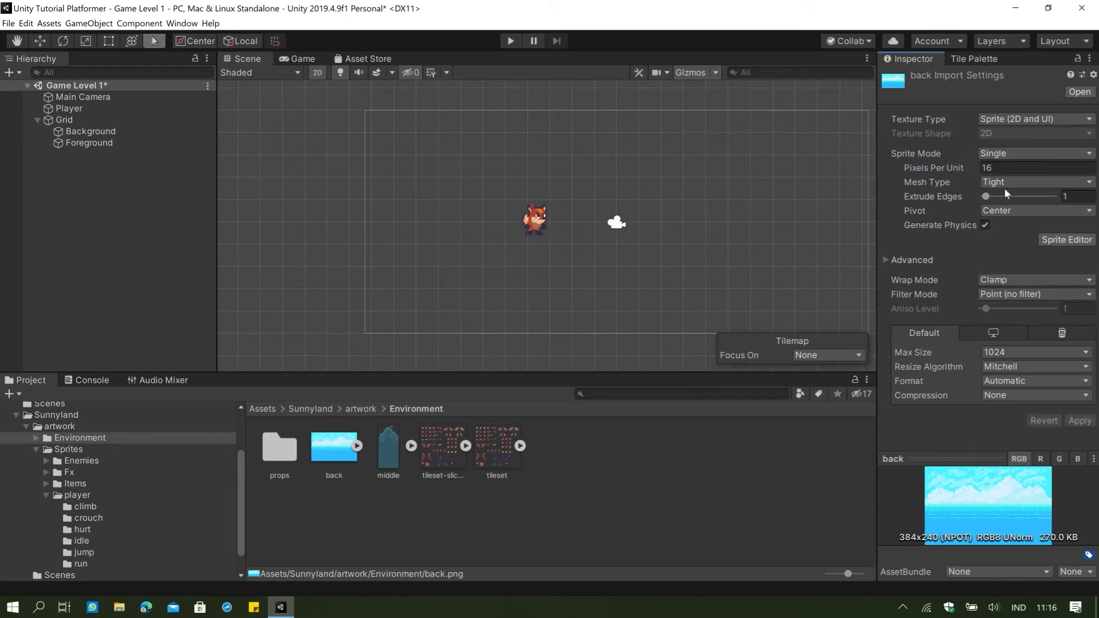
Set the back image's Sprite Mode to Multiple and open it in the Sprite Editor, applying the import settings.
{"action": "left_click", "coordinate": [1066, 240]}
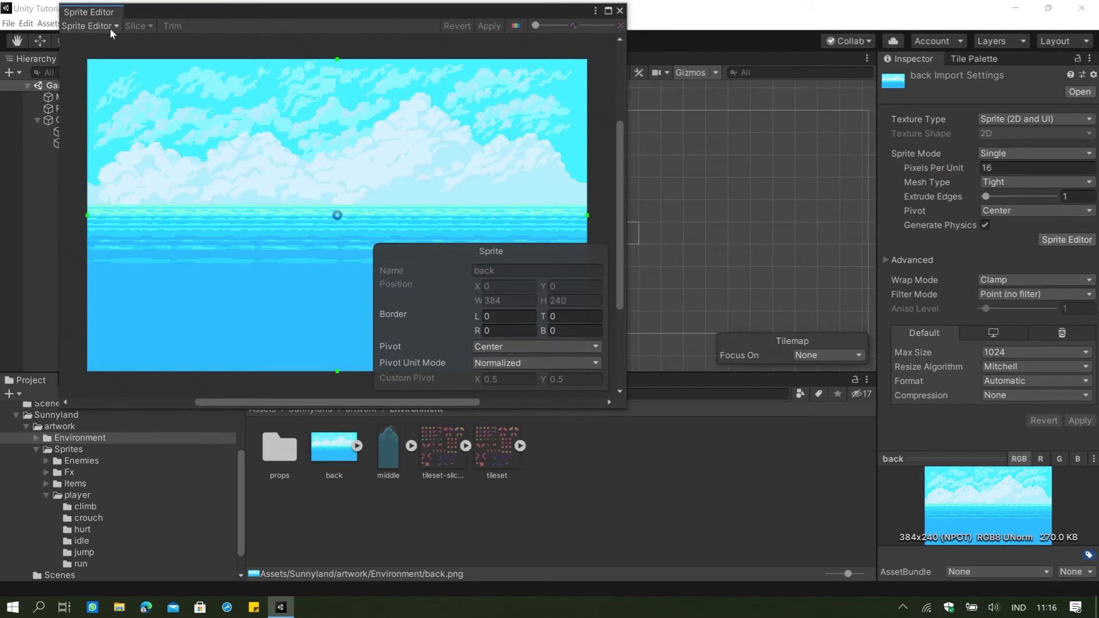
{"action": "left_click", "coordinate": [620, 11]}
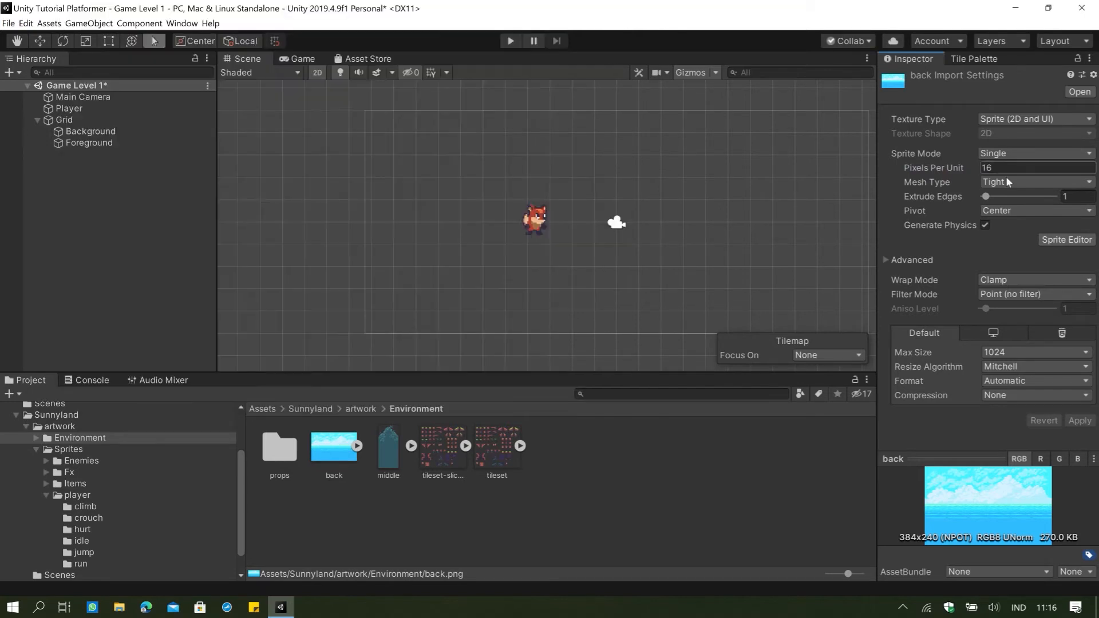
{"action": "left_click", "coordinate": [989, 154]}
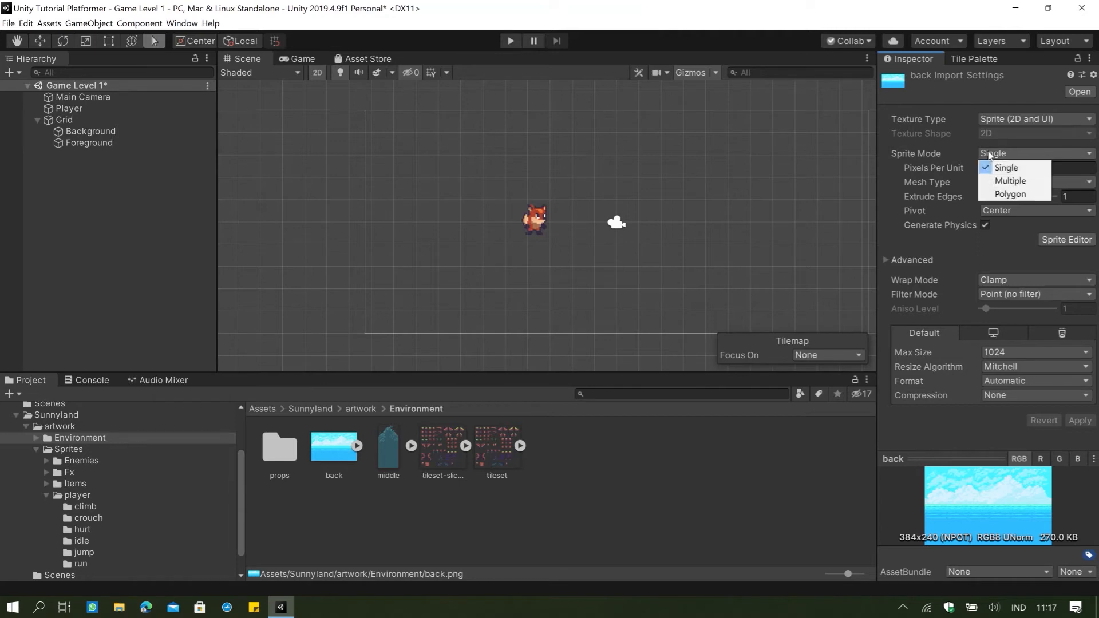
{"action": "left_click", "coordinate": [1010, 181]}
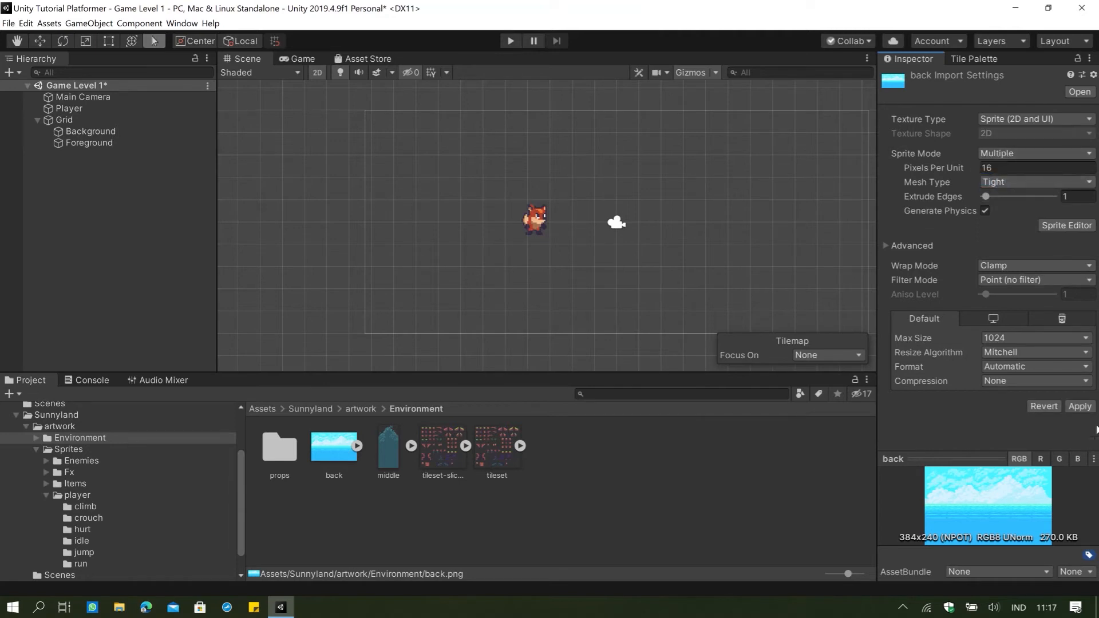
{"action": "left_click", "coordinate": [1064, 226]}
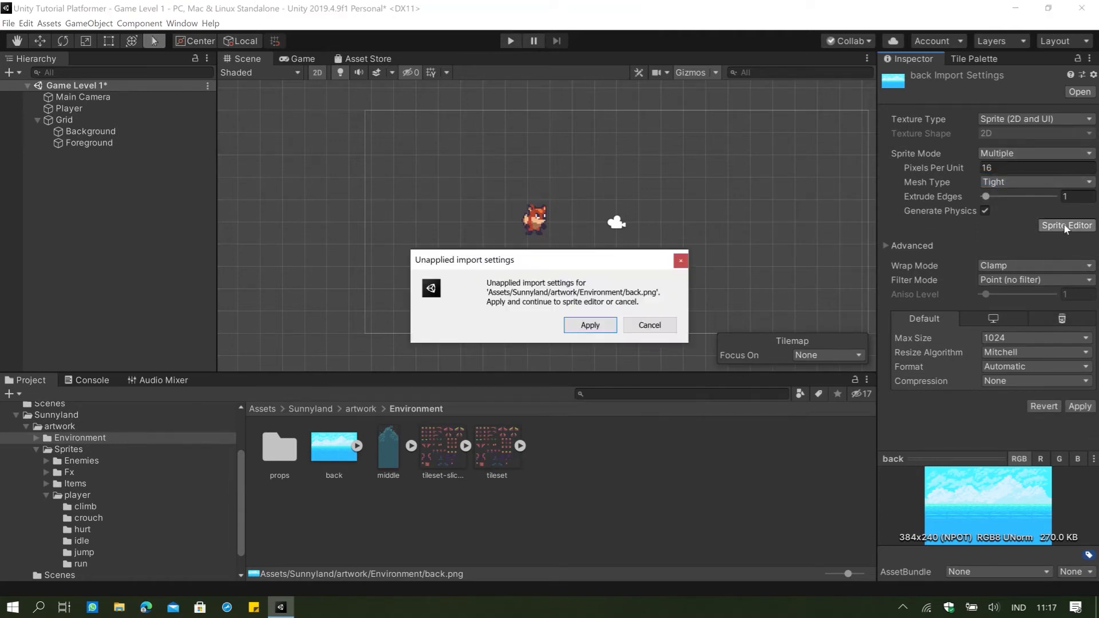
{"action": "left_click", "coordinate": [585, 327]}
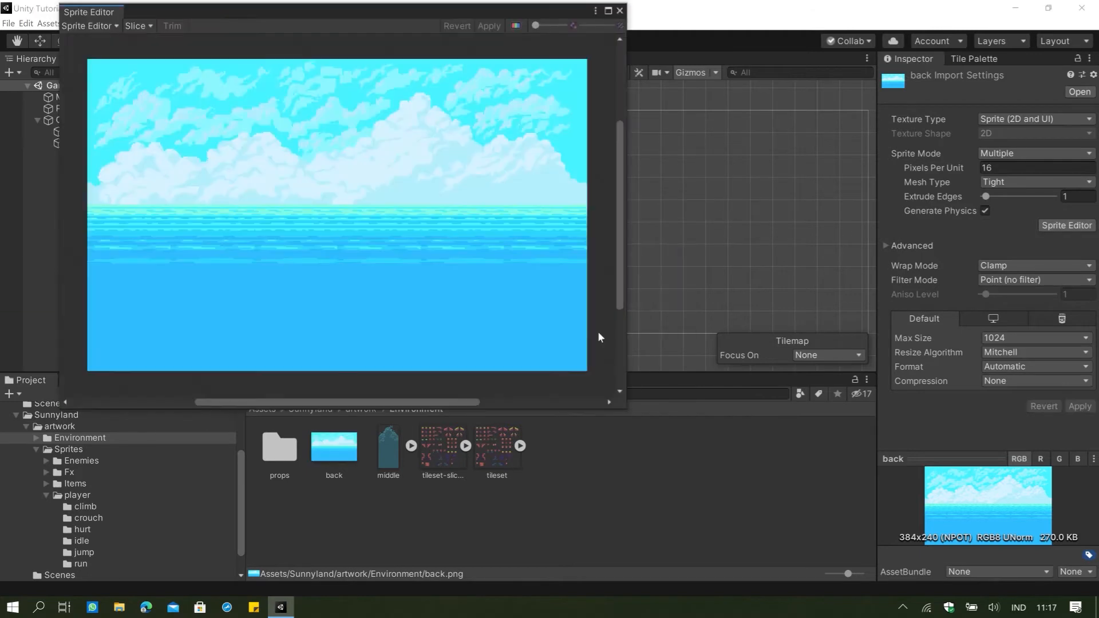
Slice the back image using Grid By Cell Size with a pixel size of 16 by 16 and apply the slicing.
{"action": "left_click", "coordinate": [106, 26]}
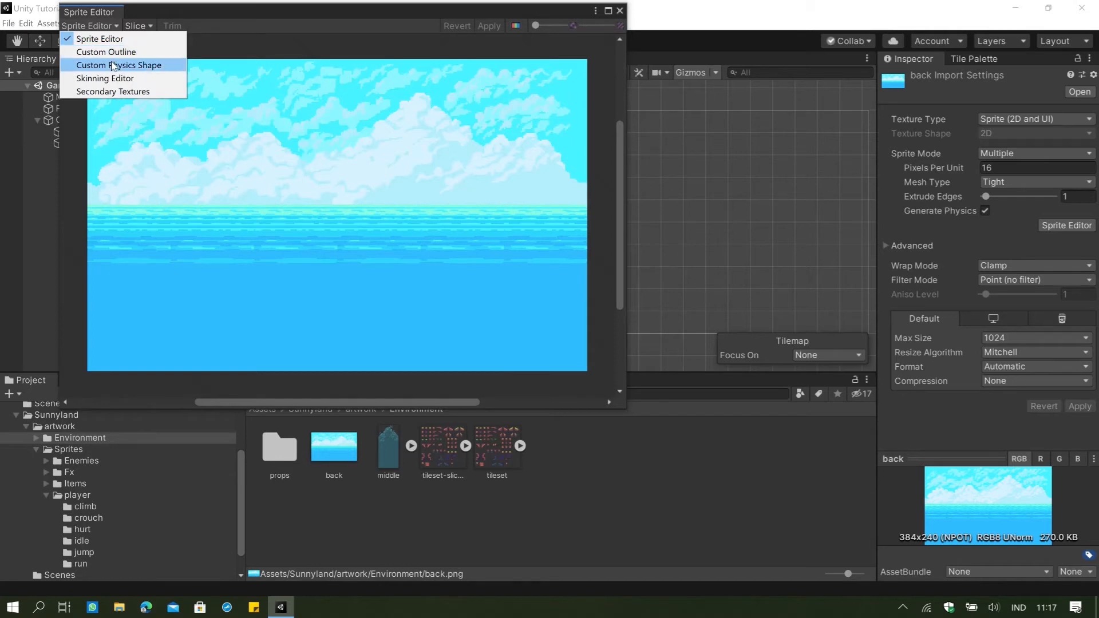
{"action": "left_click", "coordinate": [135, 27]}
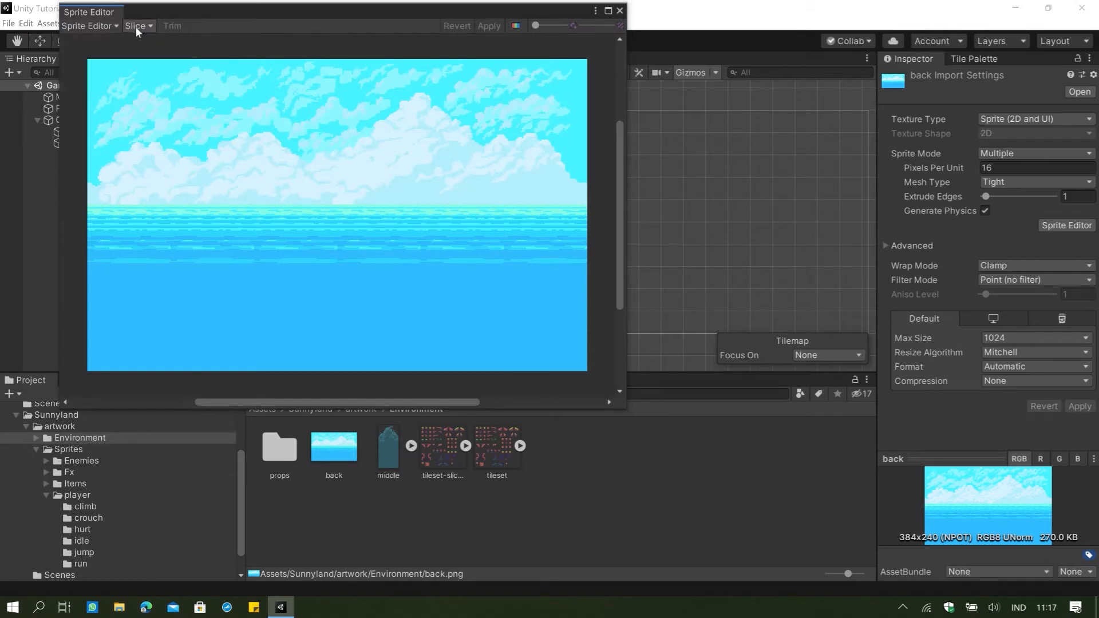
{"action": "left_click", "coordinate": [136, 27]}
{"action": "left_click", "coordinate": [229, 43]}
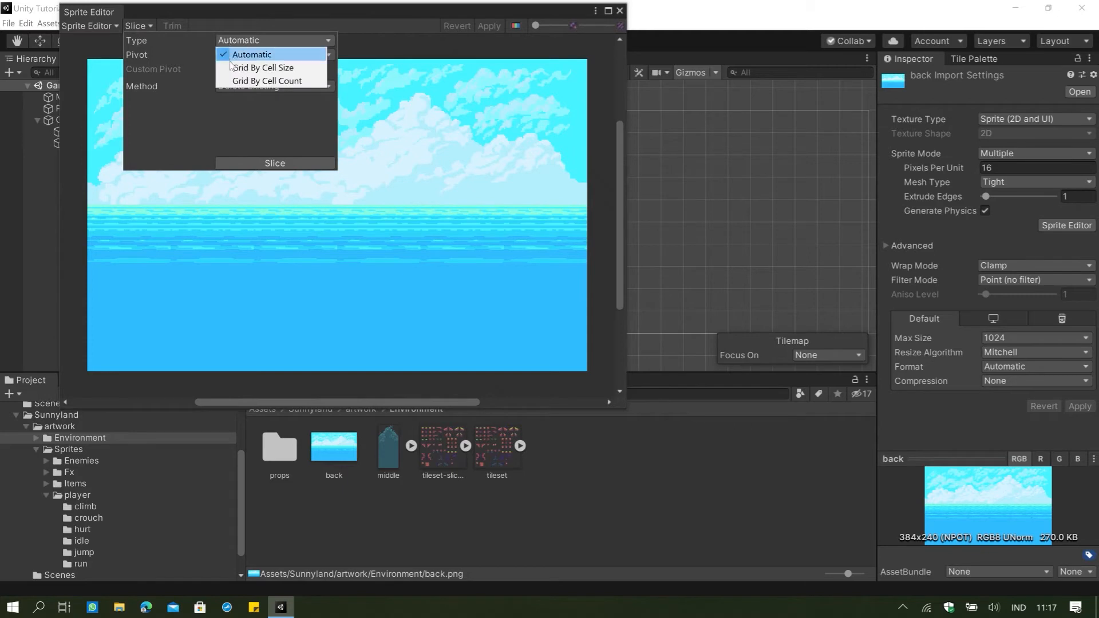
{"action": "left_click", "coordinate": [261, 67]}
{"action": "left_click", "coordinate": [241, 58]}
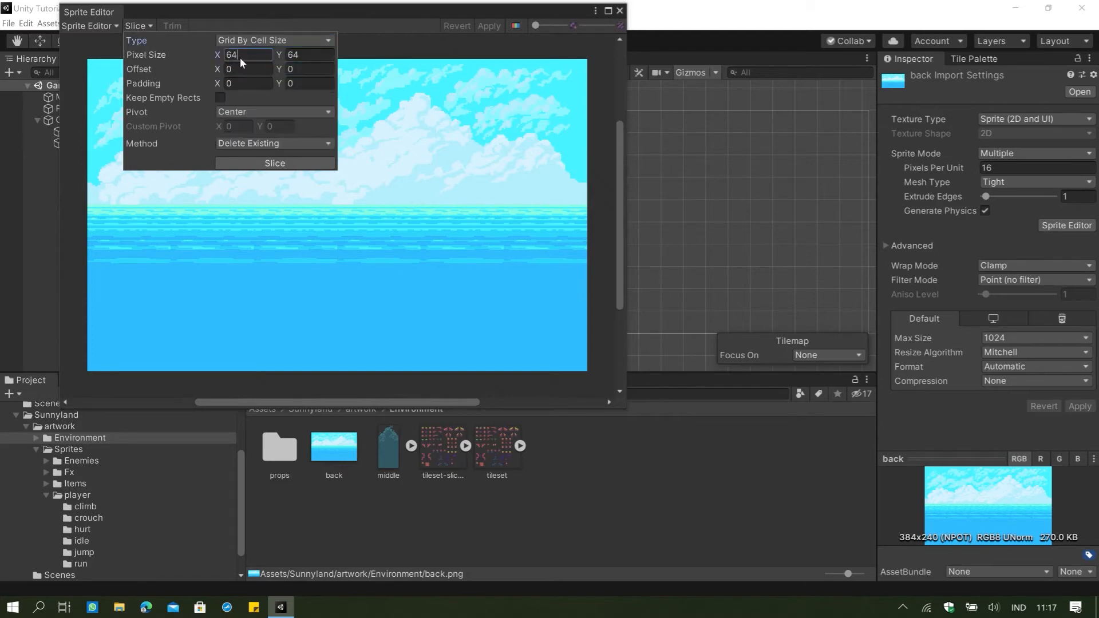
{"action": "type", "text": "16"}
{"action": "key", "text": "Tab"}
{"action": "type", "text": "16"}
{"action": "left_click", "coordinate": [273, 163]}
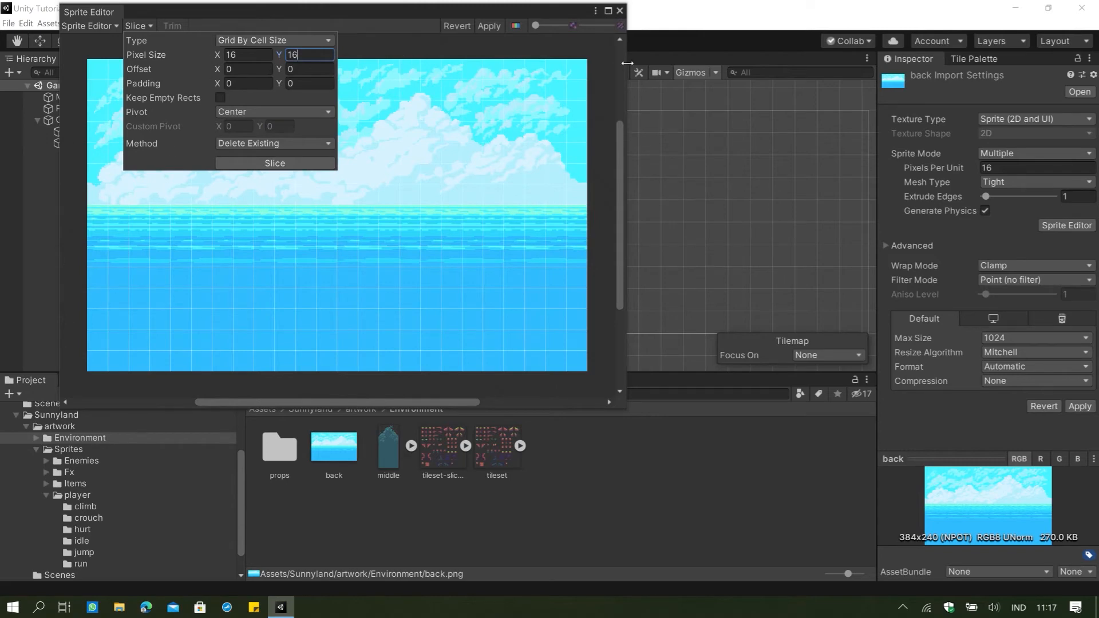
{"action": "left_click", "coordinate": [620, 11]}
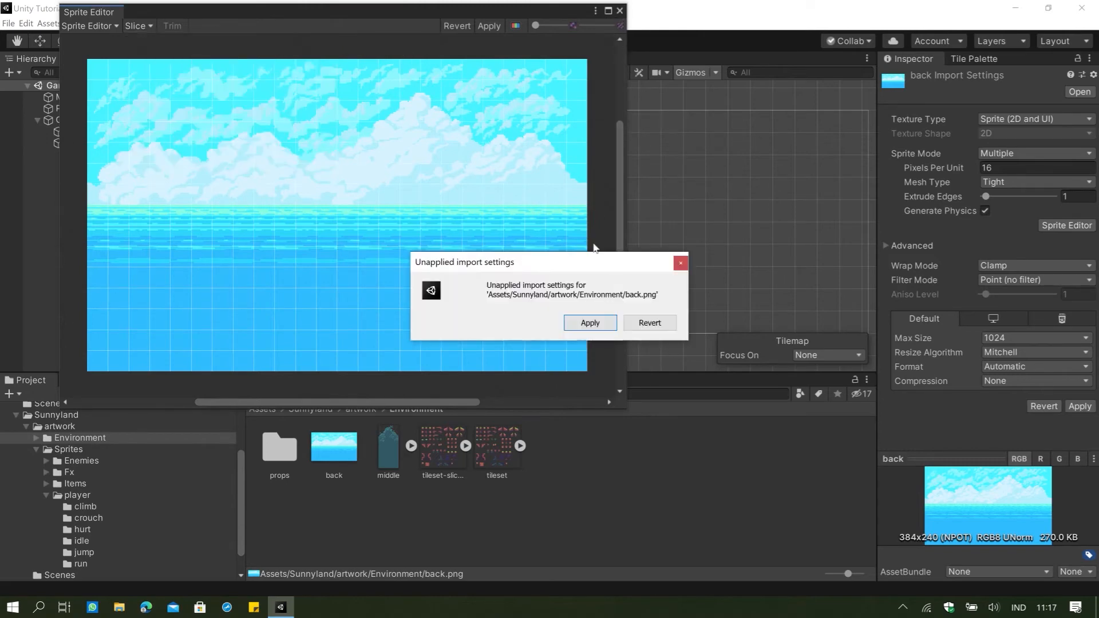
{"action": "left_click", "coordinate": [578, 322]}
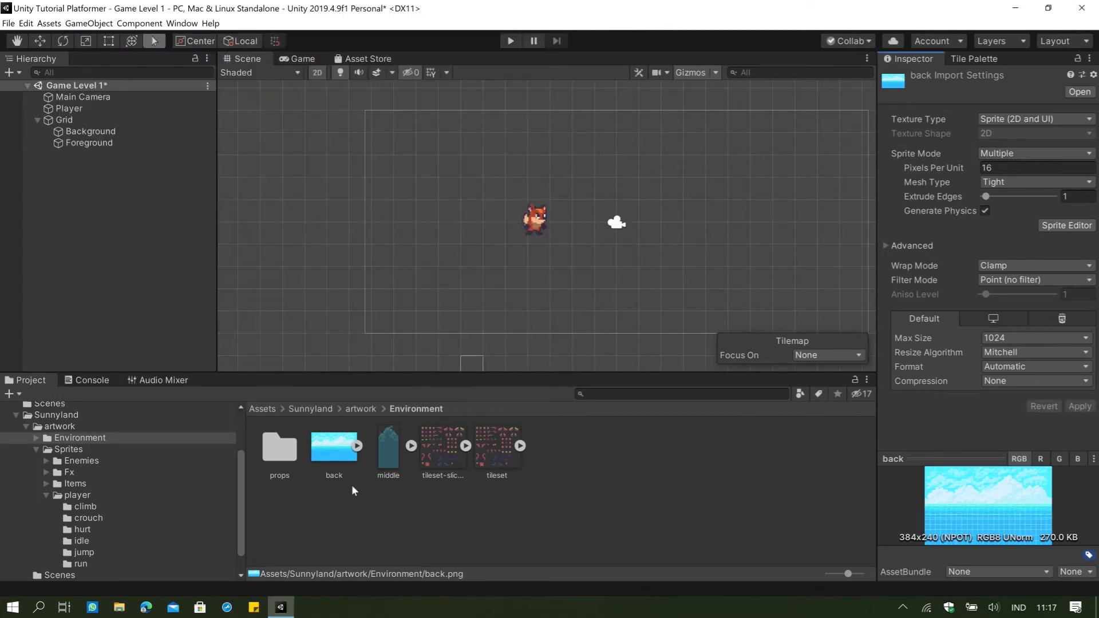
Create a new tile palette named Background SunnyLand.
{"action": "left_click", "coordinate": [992, 59]}
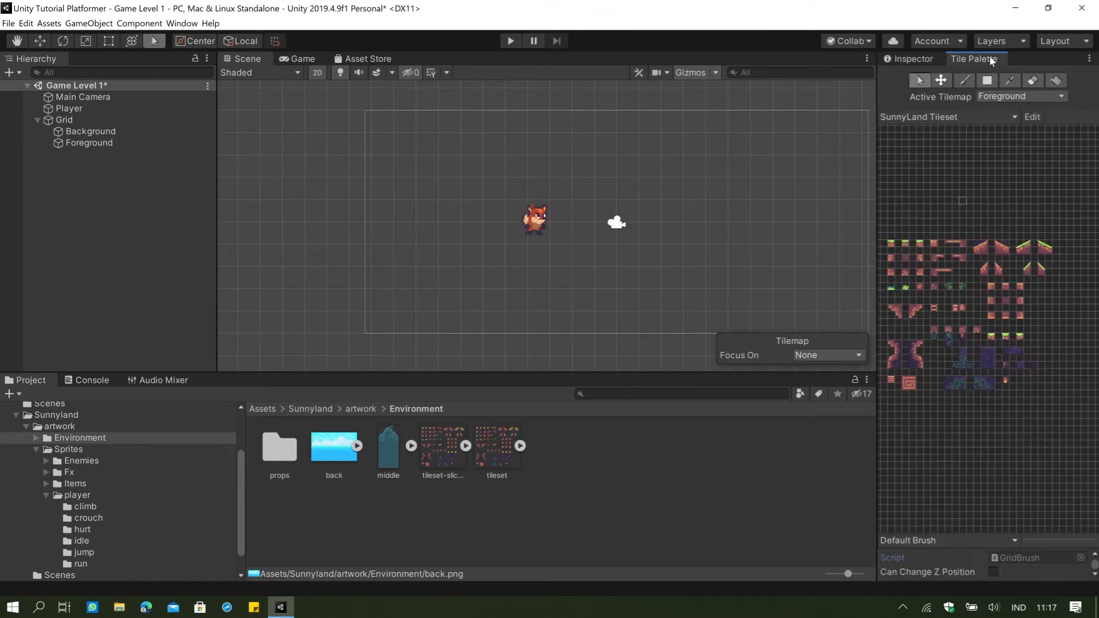
{"action": "left_click", "coordinate": [966, 122]}
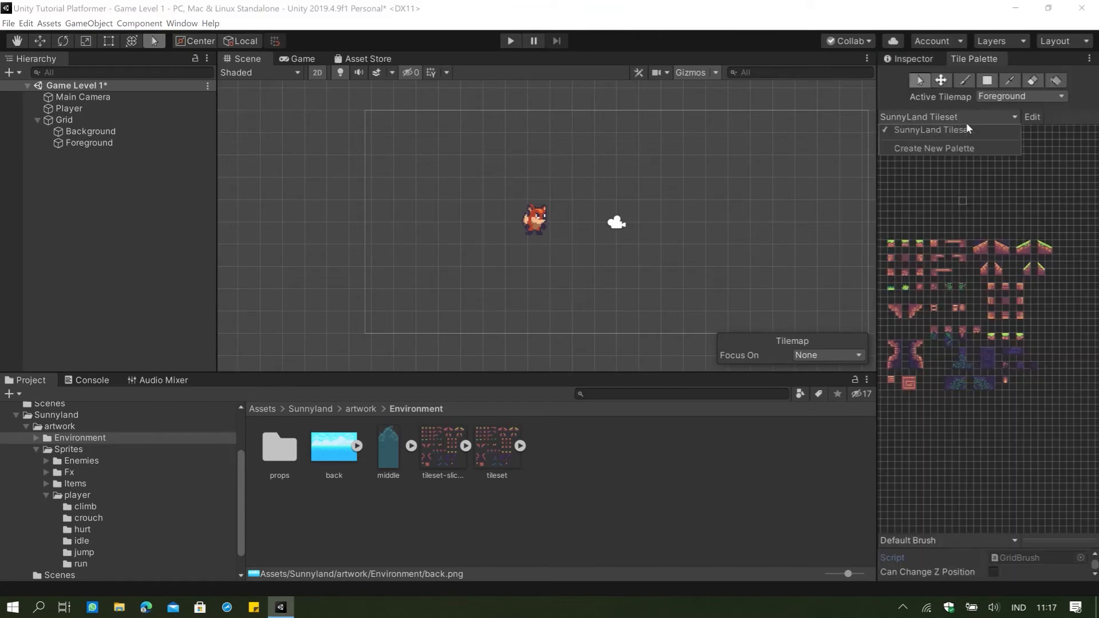
{"action": "left_click", "coordinate": [944, 147]}
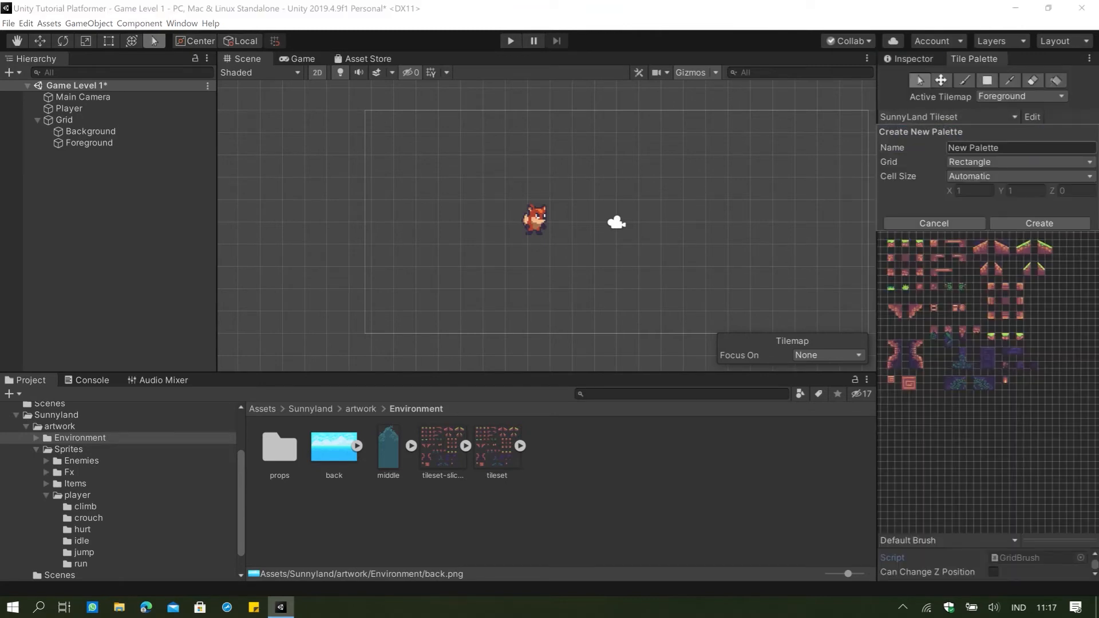
{"action": "left_click_drag", "start_coordinate": [1010, 150], "coordinate": [914, 138]}
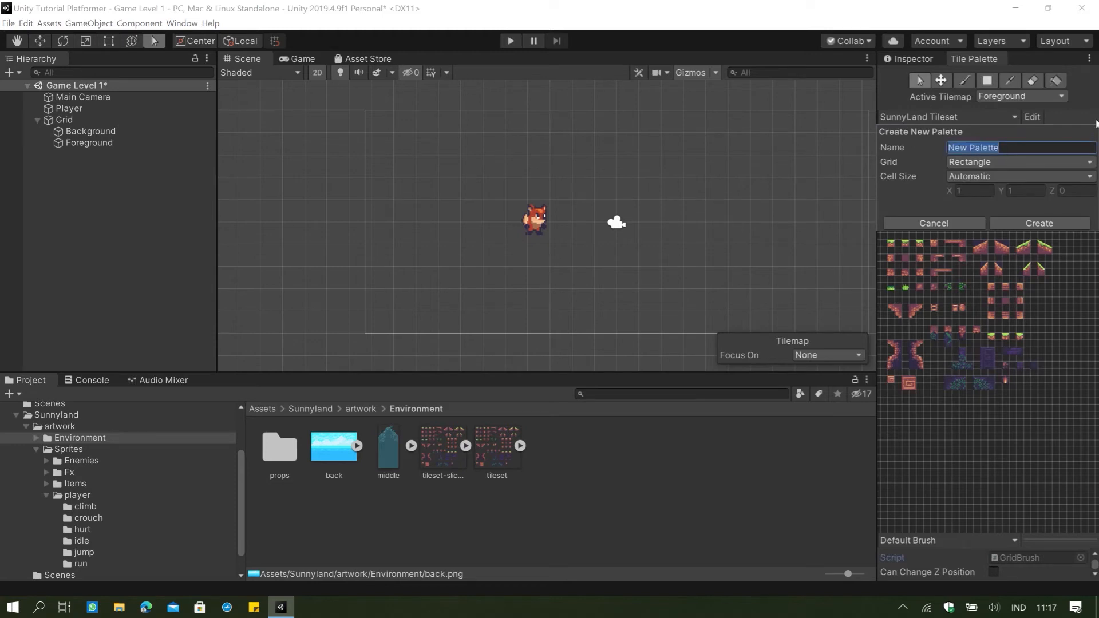
{"action": "type", "text": "Background SunnyLand"}
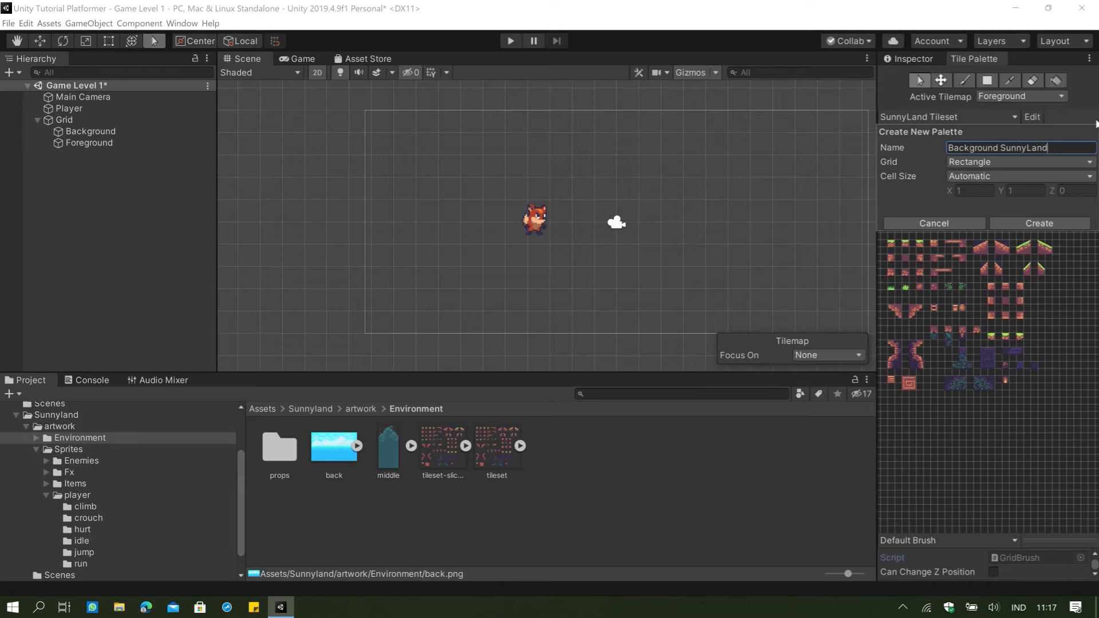
{"action": "left_click", "coordinate": [1038, 223]}
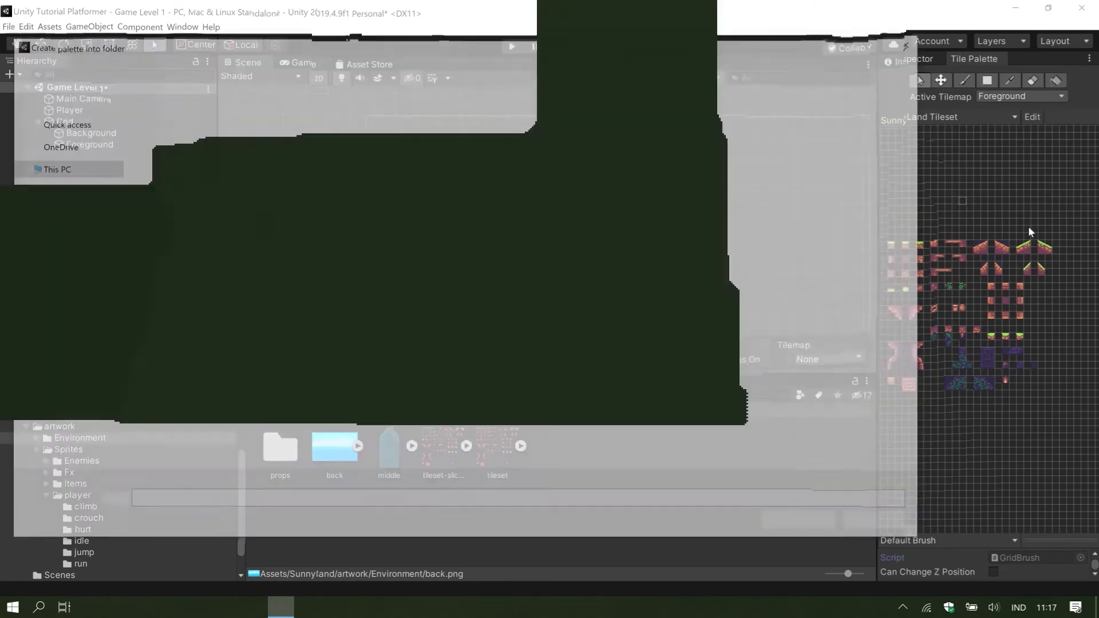
Save the new palette in the project's Assets/Tileset folder.
{"action": "left_click", "coordinate": [556, 64]}
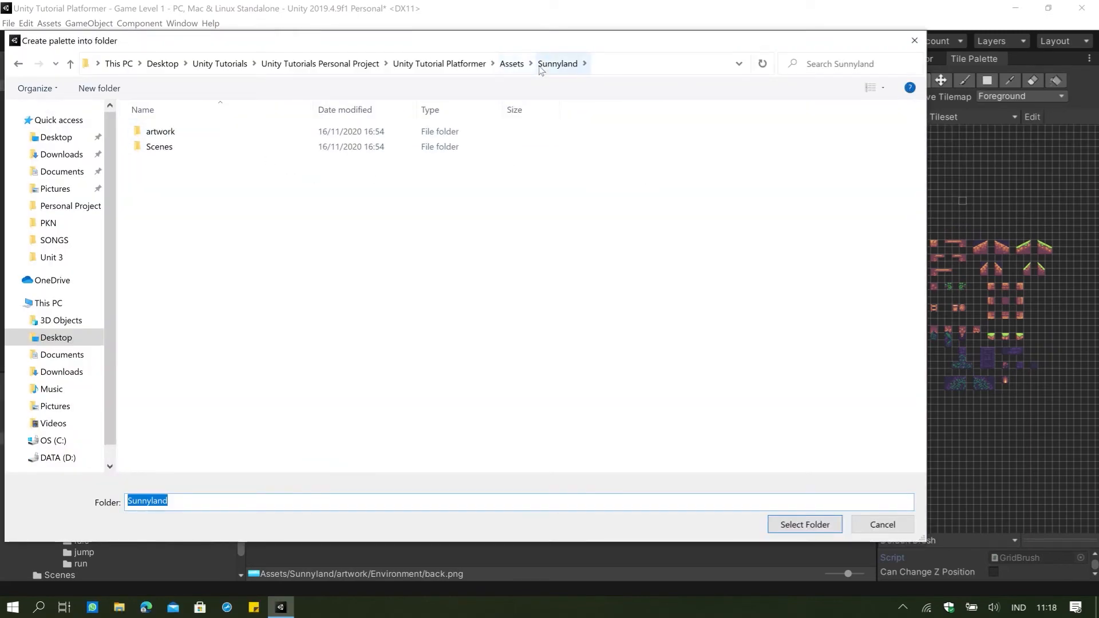
{"action": "left_click", "coordinate": [511, 63]}
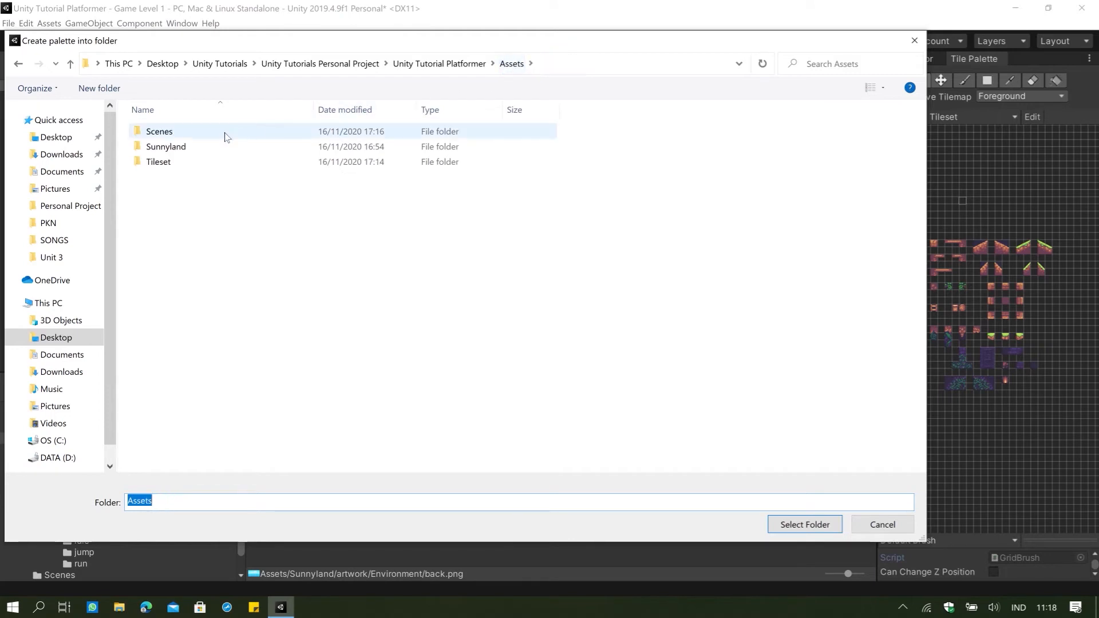
{"action": "left_click", "coordinate": [166, 161]}
{"action": "left_click", "coordinate": [463, 315]}
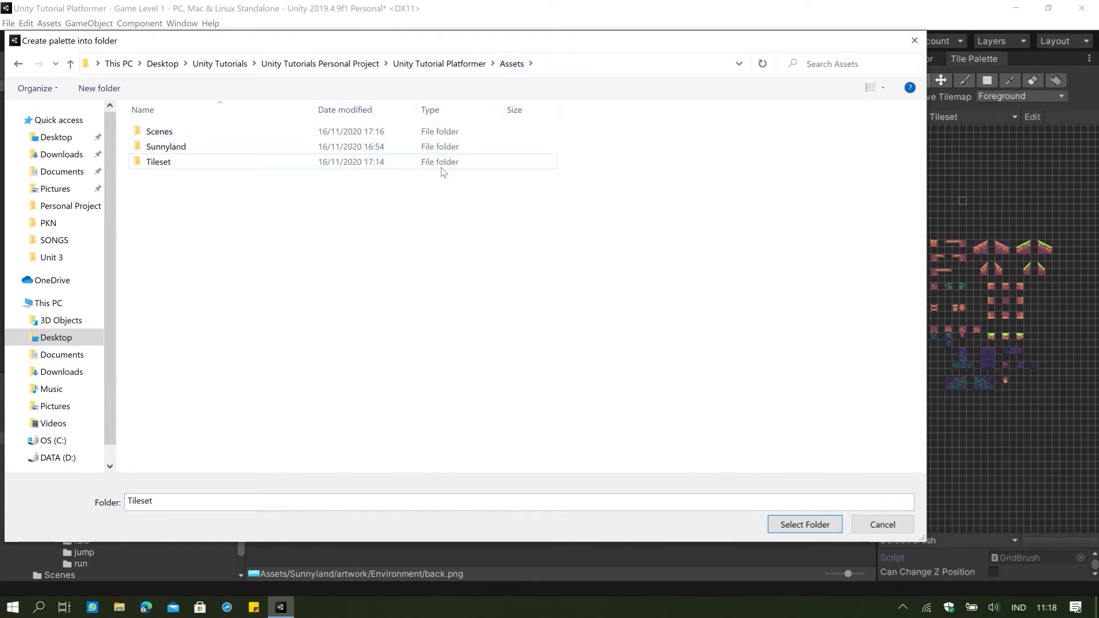
{"action": "left_click", "coordinate": [448, 164]}
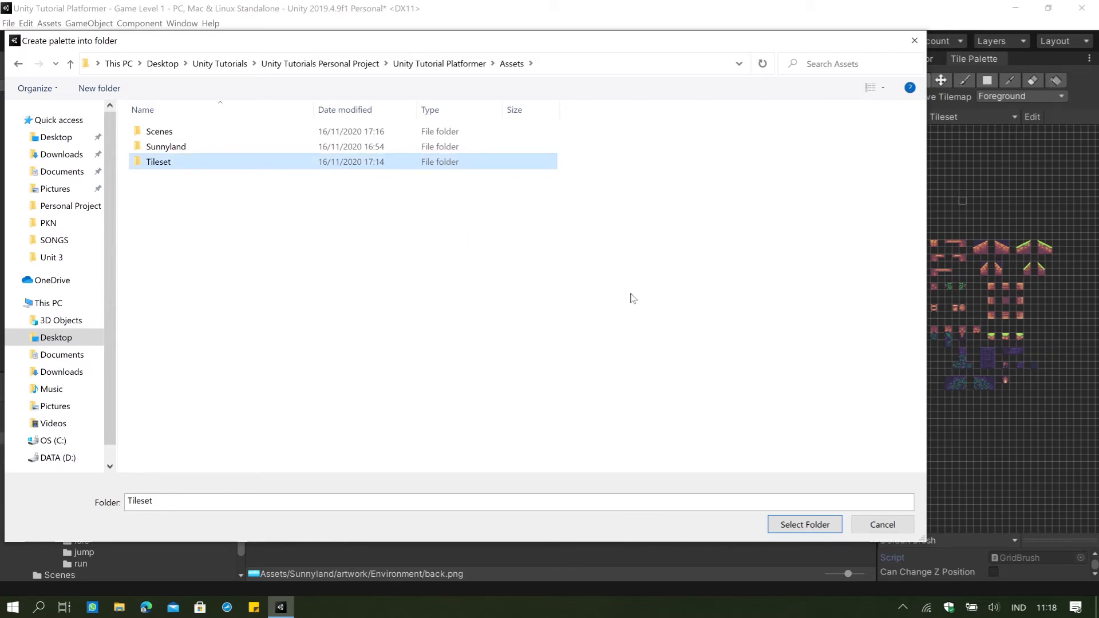
{"action": "left_click", "coordinate": [807, 524]}
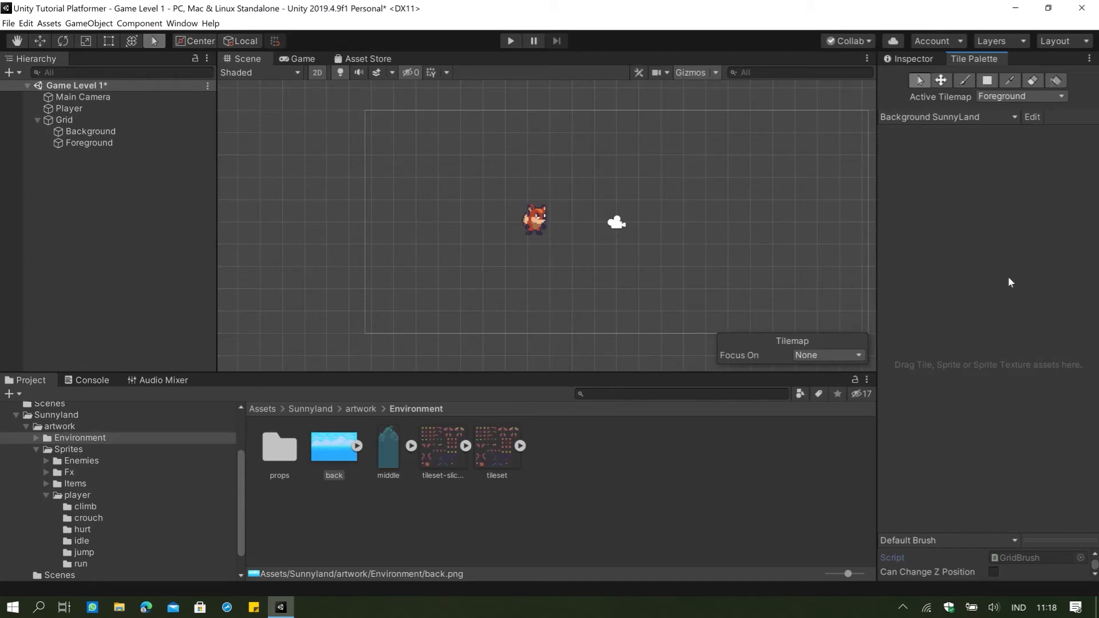
Add the sliced back image to the Background SunnyLand palette, generating its tiles into the Assets/Tileset folder.
{"action": "left_click_drag", "start_coordinate": [326, 449], "coordinate": [976, 318]}
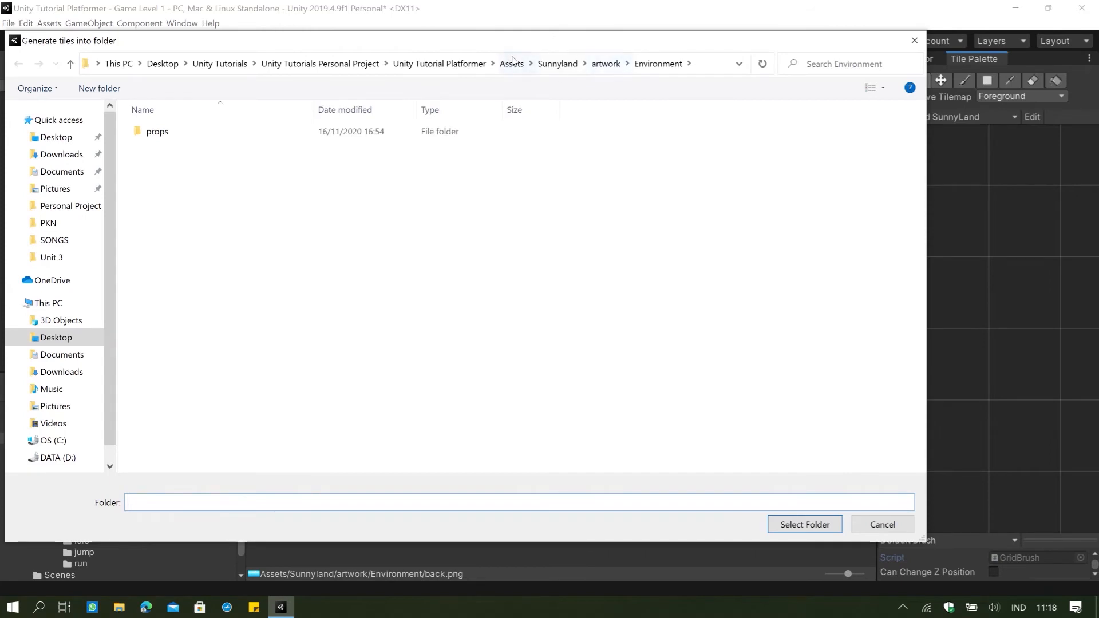
{"action": "left_click", "coordinate": [512, 63]}
{"action": "left_click", "coordinate": [212, 161]}
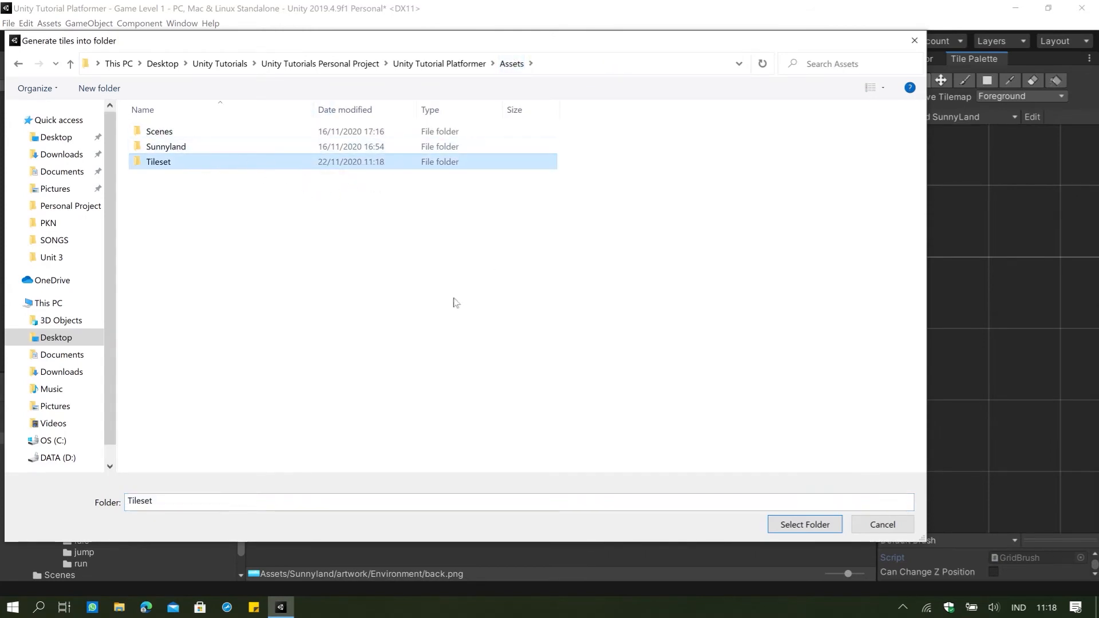
{"action": "left_click", "coordinate": [792, 525]}
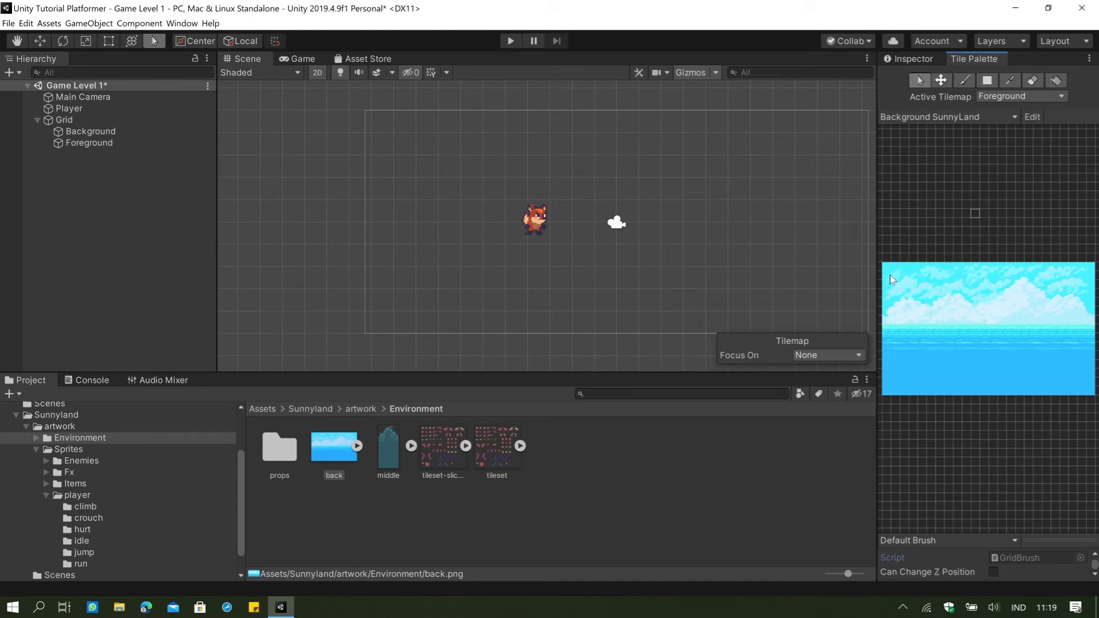
Pick all tiles of the back image in the palette as the painting brush.
{"action": "left_click", "coordinate": [889, 268]}
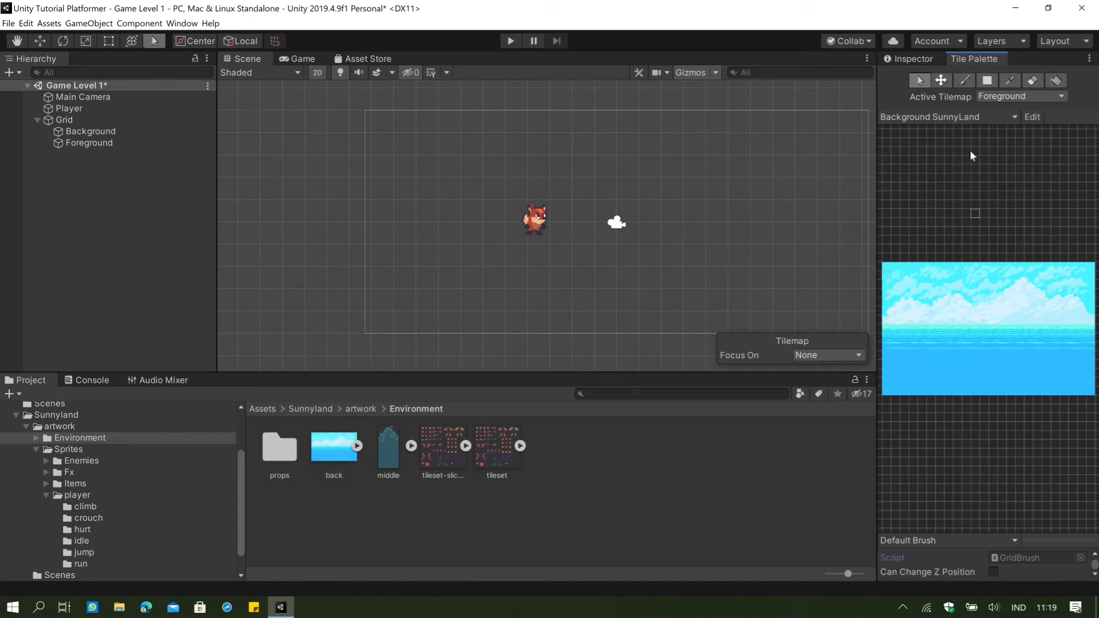
{"action": "scroll", "coordinate": [892, 230], "scroll_direction": "down", "scroll_amount": 3}
{"action": "scroll", "coordinate": [730, 241], "scroll_direction": "down", "scroll_amount": 4}
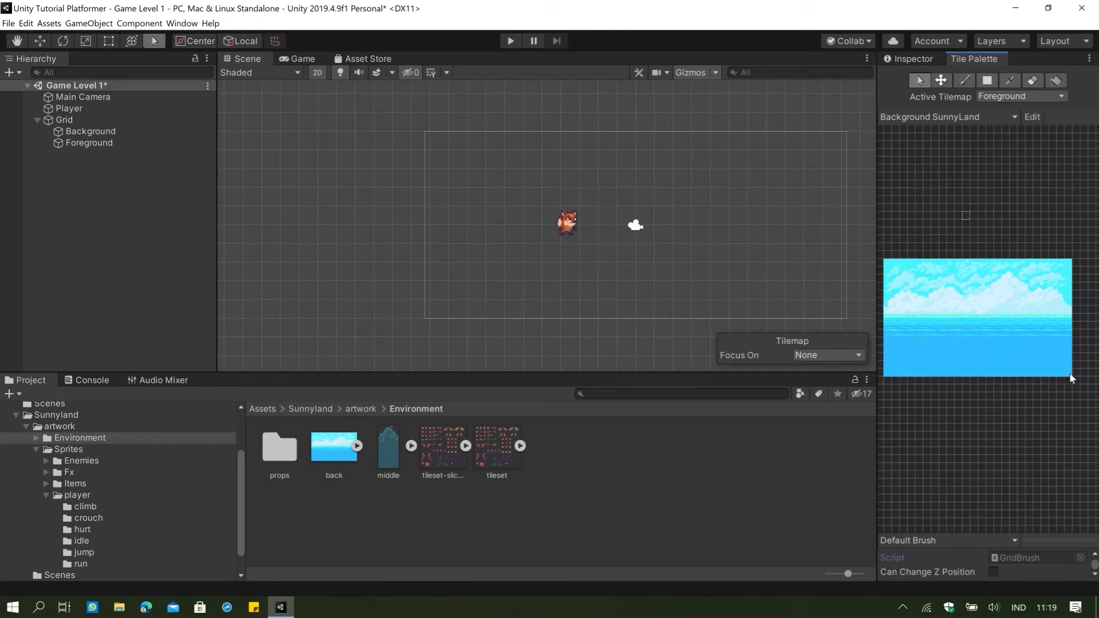
{"action": "left_click", "coordinate": [963, 80]}
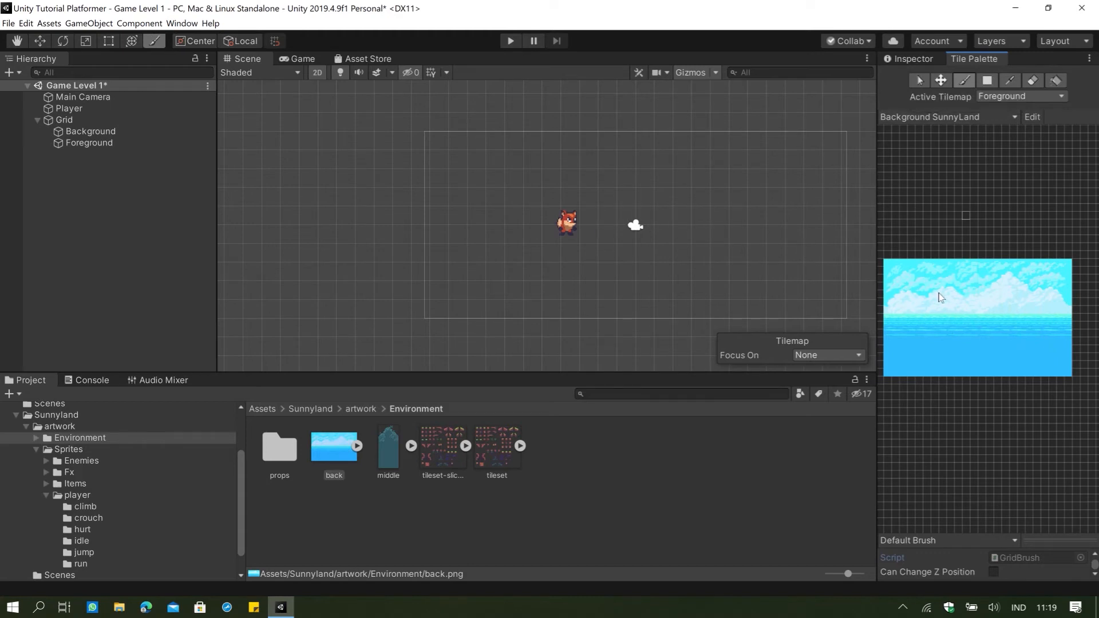
{"action": "key", "text": "i"}
{"action": "left_click", "coordinate": [957, 287]}
{"action": "left_click", "coordinate": [967, 81]}
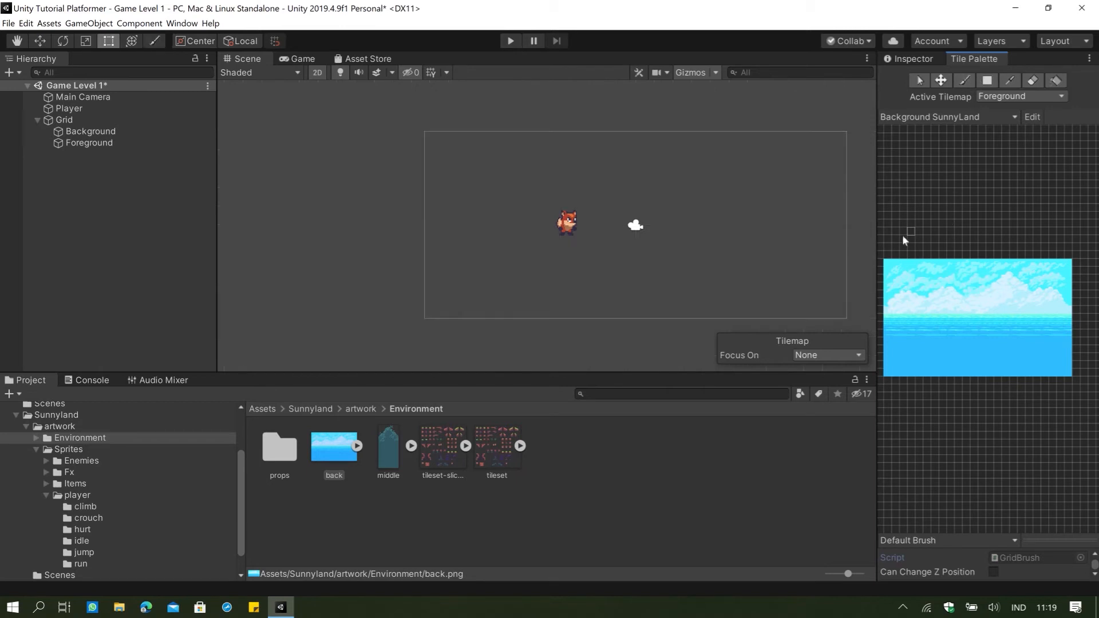
{"action": "left_click", "coordinate": [889, 269]}
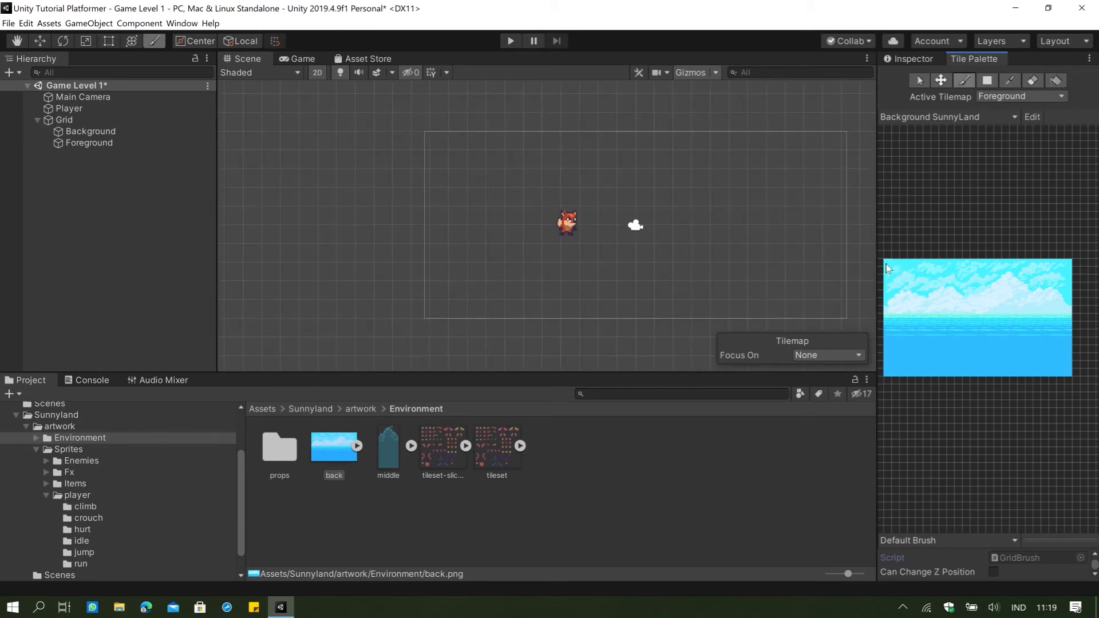
{"action": "key", "text": "i"}
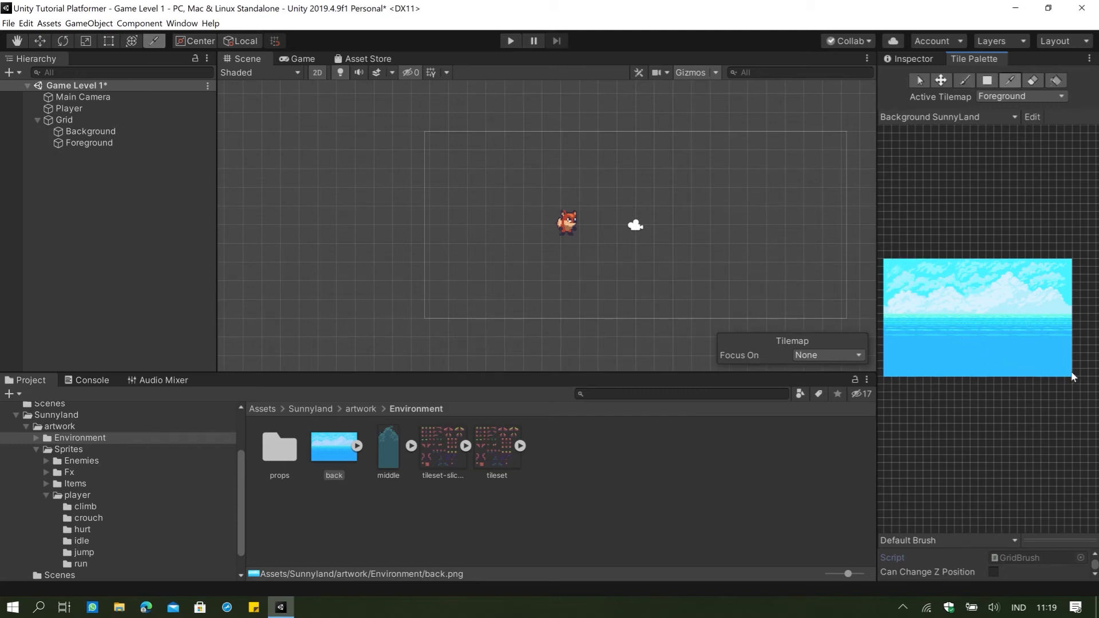
{"action": "left_click_drag", "start_coordinate": [1072, 376], "coordinate": [1072, 376]}
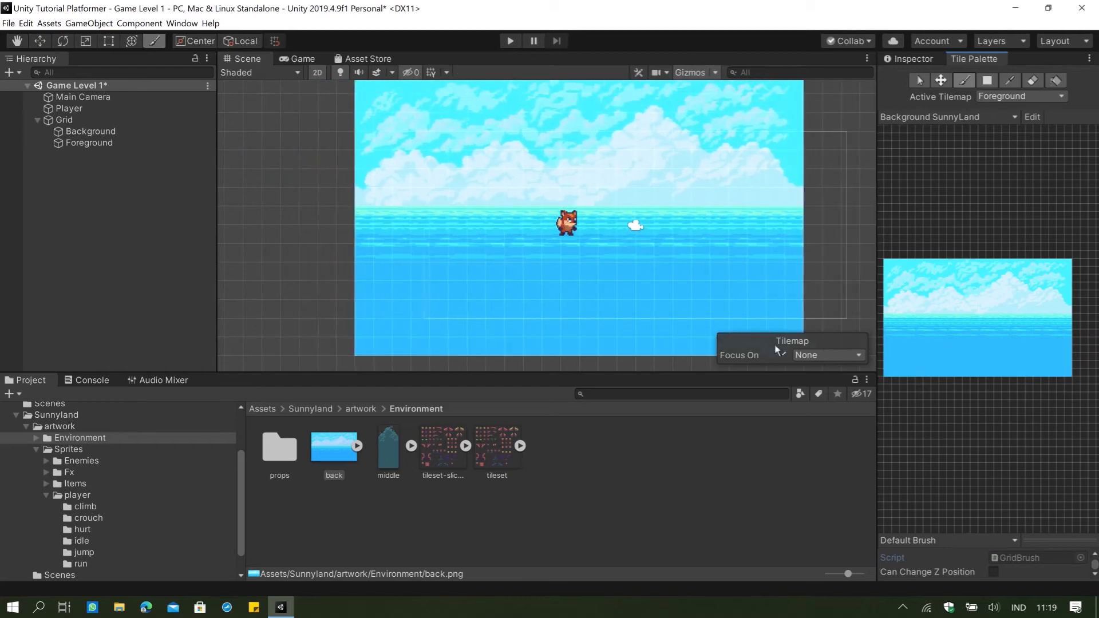
Paint two copies of the full back image side by side on the Foreground tilemap, the first one behind the player.
{"action": "left_click", "coordinate": [665, 341]}
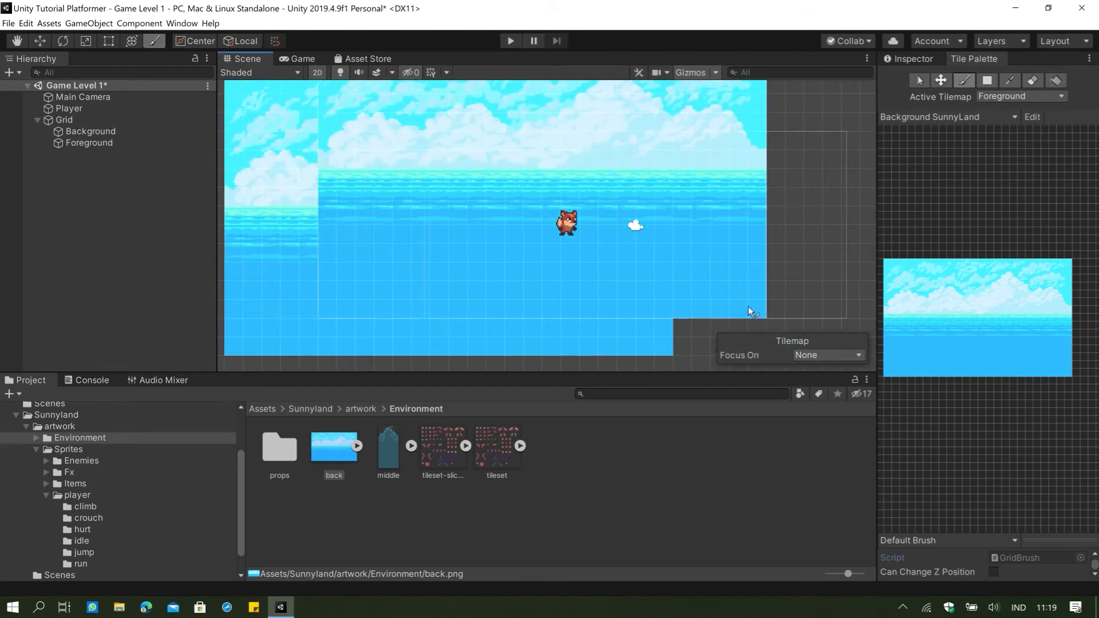
{"action": "scroll", "coordinate": [749, 300], "scroll_direction": "down", "scroll_amount": 11}
{"action": "middle_click_drag", "start_coordinate": [757, 283], "coordinate": [585, 253]}
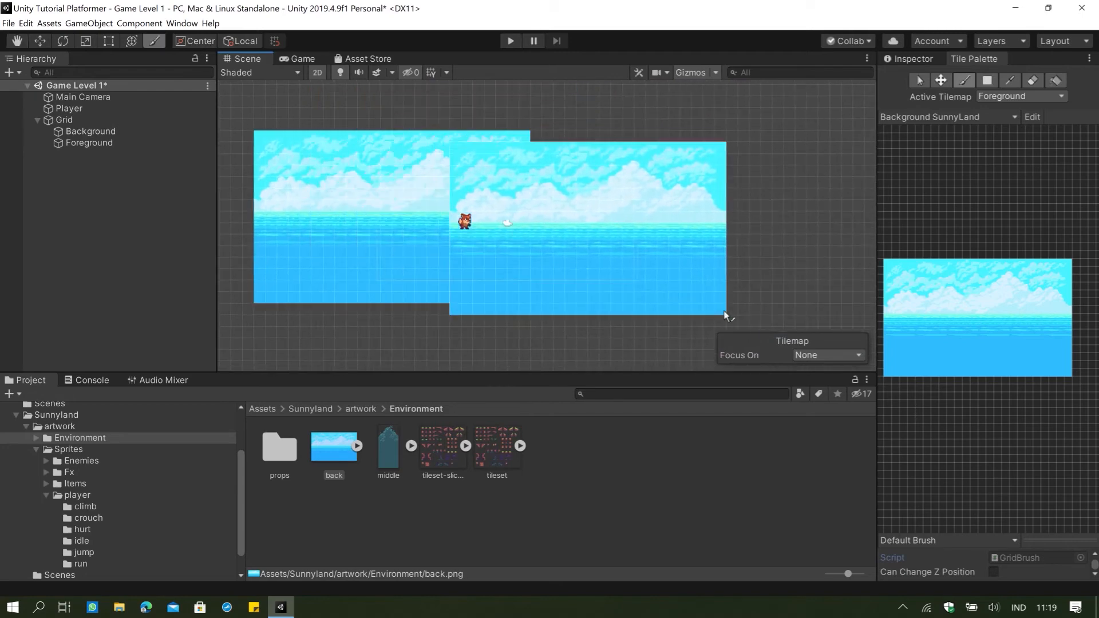
{"action": "left_click", "coordinate": [800, 303]}
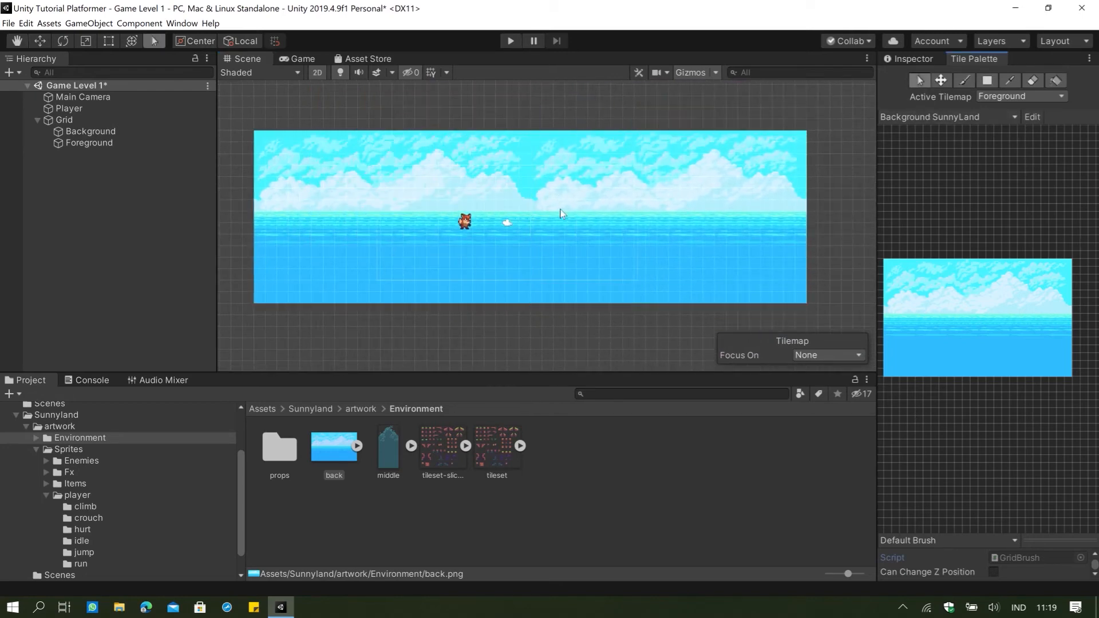
Switch the active tile palette to SunnyLand Tileset.
{"action": "left_click", "coordinate": [968, 118]}
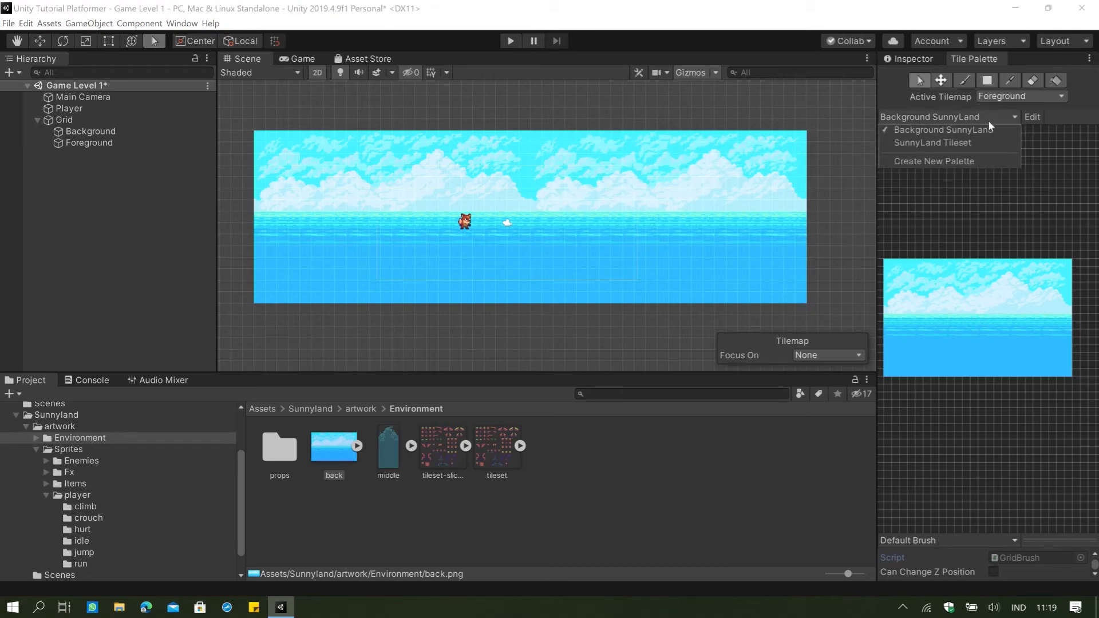
{"action": "left_click", "coordinate": [988, 120]}
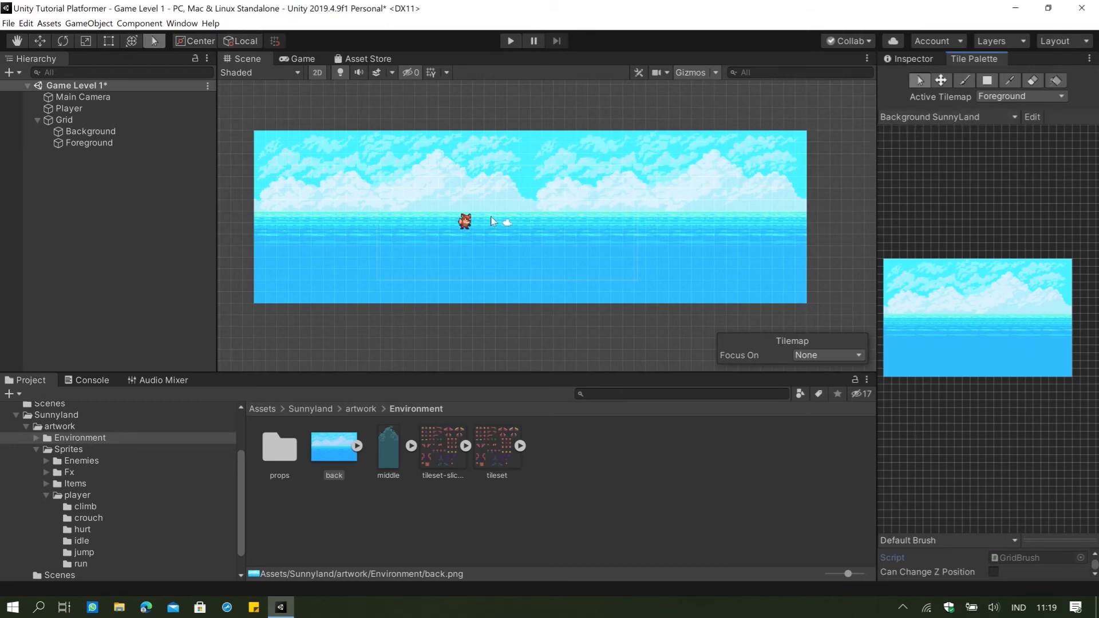
{"action": "scroll", "coordinate": [493, 218], "scroll_direction": "up", "scroll_amount": 1}
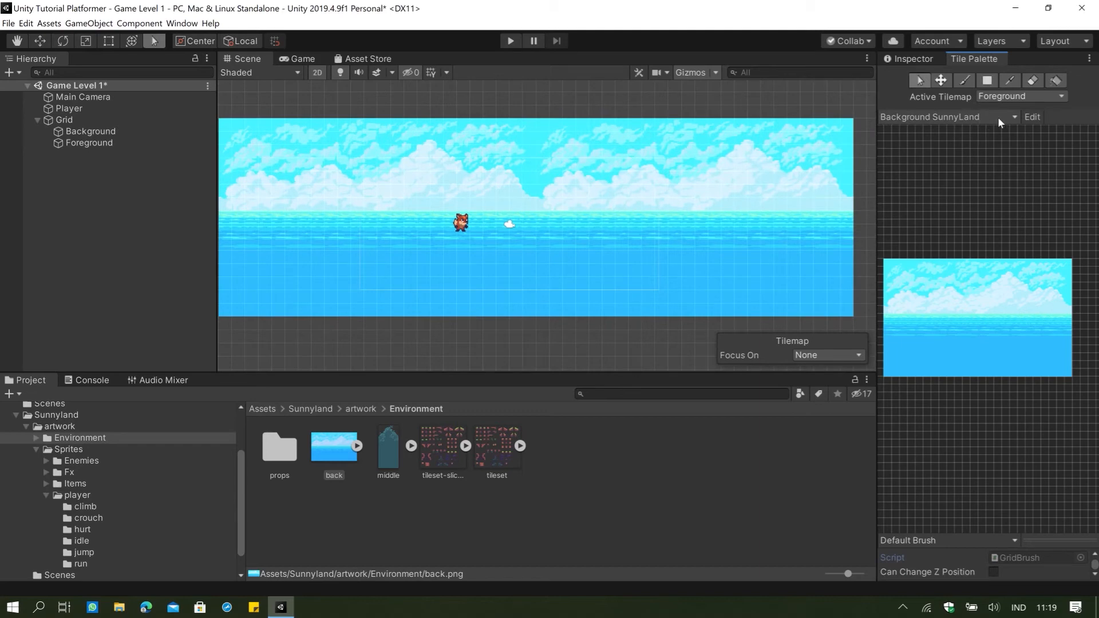
{"action": "left_click", "coordinate": [1015, 119]}
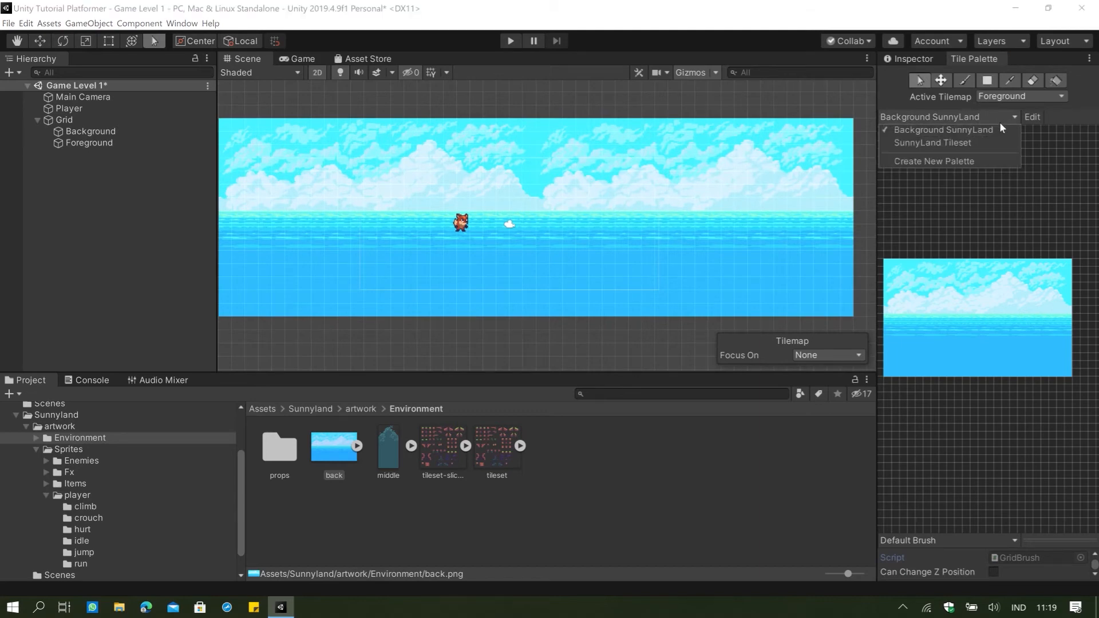
{"action": "left_click", "coordinate": [973, 143]}
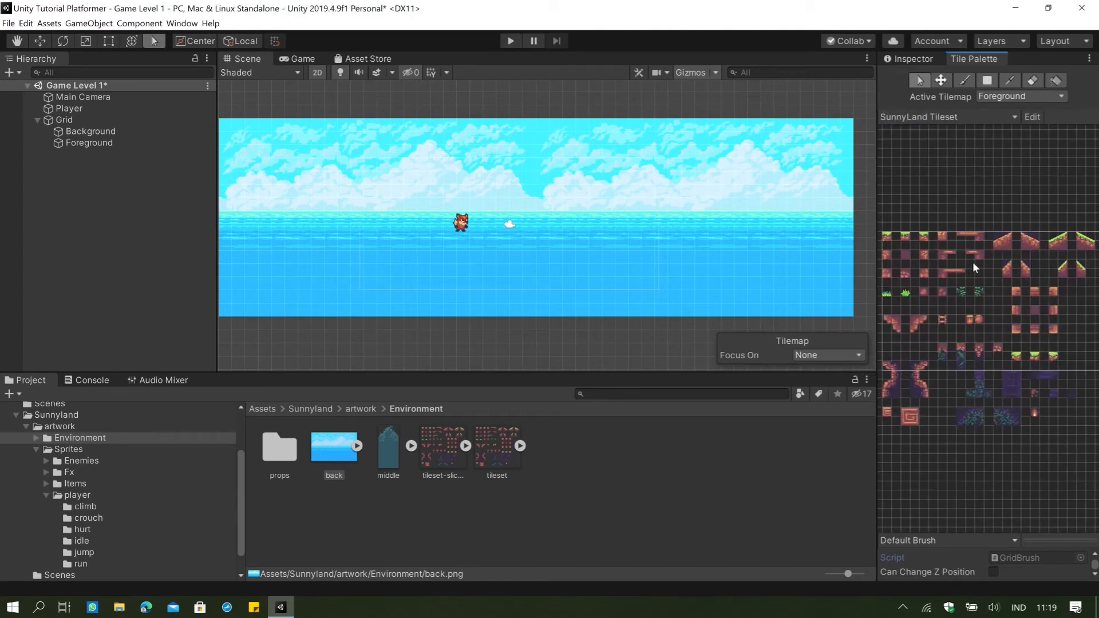
Paint a row of grass-topped ground tiles beneath the player on the Foreground tilemap.
{"action": "scroll", "coordinate": [973, 262], "scroll_direction": "up", "scroll_amount": 2}
{"action": "middle_click_drag", "start_coordinate": [925, 185], "coordinate": [970, 177]}
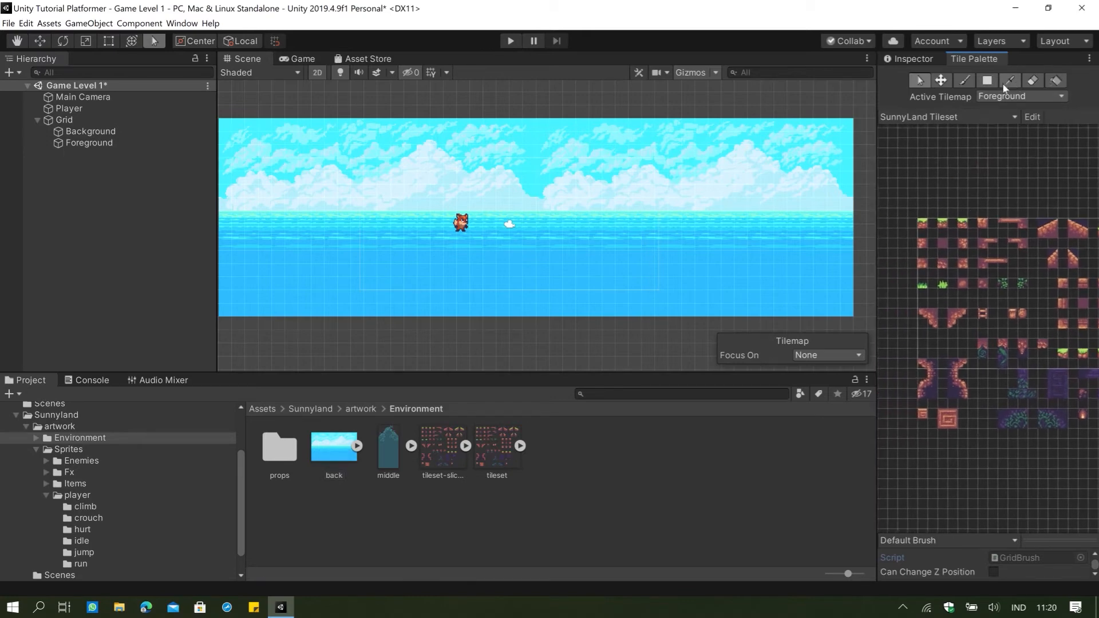
{"action": "left_click", "coordinate": [964, 81]}
{"action": "left_click", "coordinate": [960, 225]}
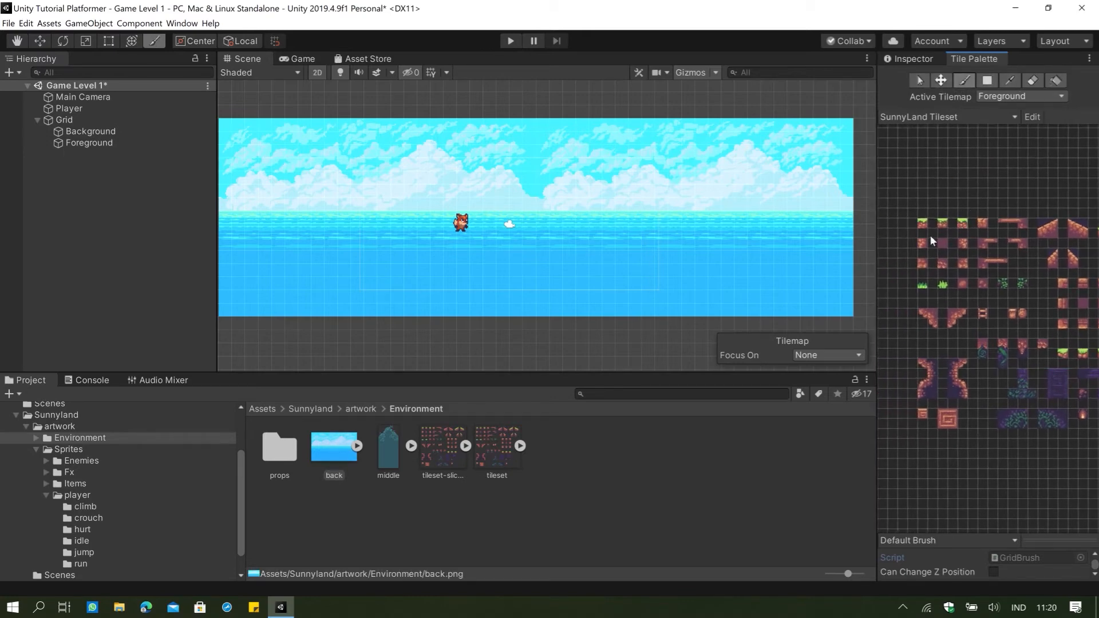
{"action": "left_click_drag", "start_coordinate": [397, 244], "coordinate": [435, 239]}
{"action": "left_click", "coordinate": [942, 223]}
{"action": "left_click", "coordinate": [400, 247]}
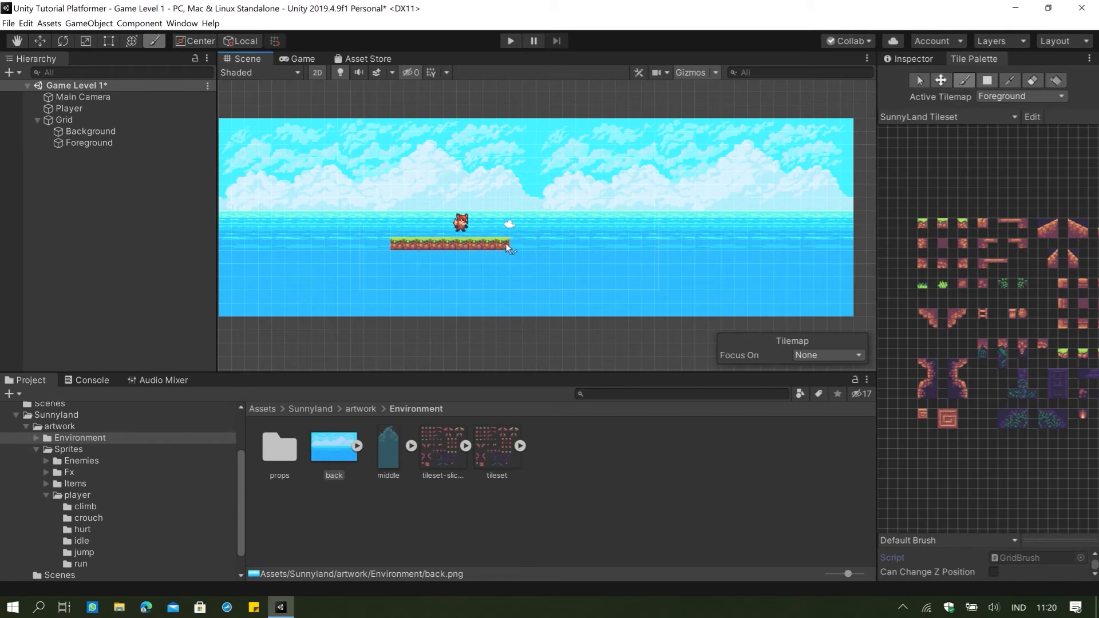
Paint a continuous platform of brown ledge tiles on the Foreground tilemap, just above the far end of the grass row.
{"action": "left_click", "coordinate": [1005, 223]}
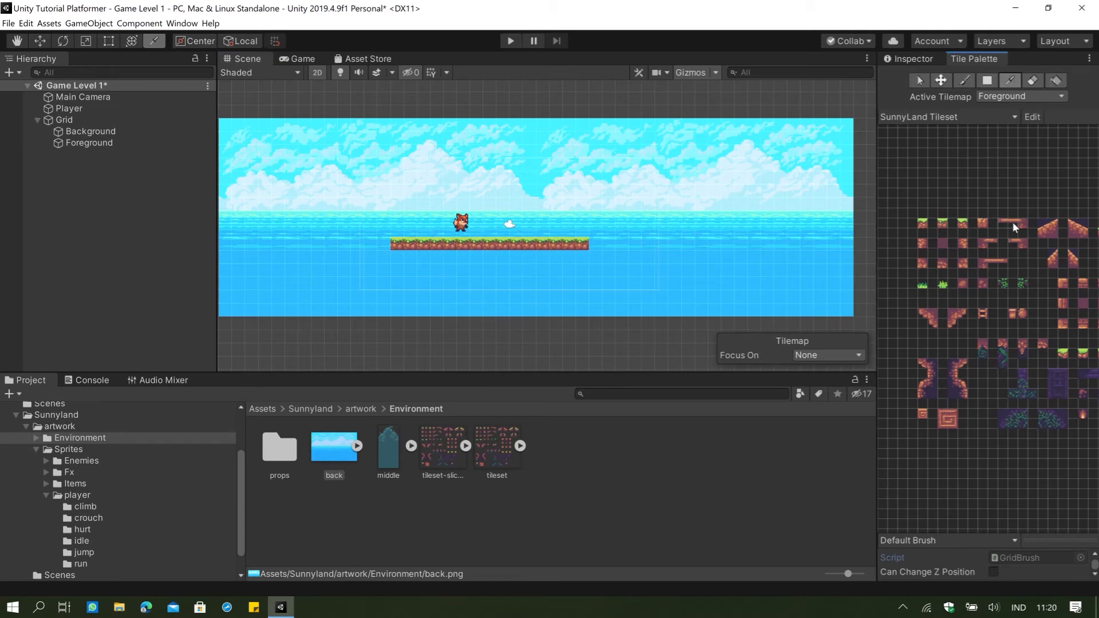
{"action": "left_click", "coordinate": [628, 230]}
{"action": "scroll", "coordinate": [612, 262], "scroll_direction": "up", "scroll_amount": 5}
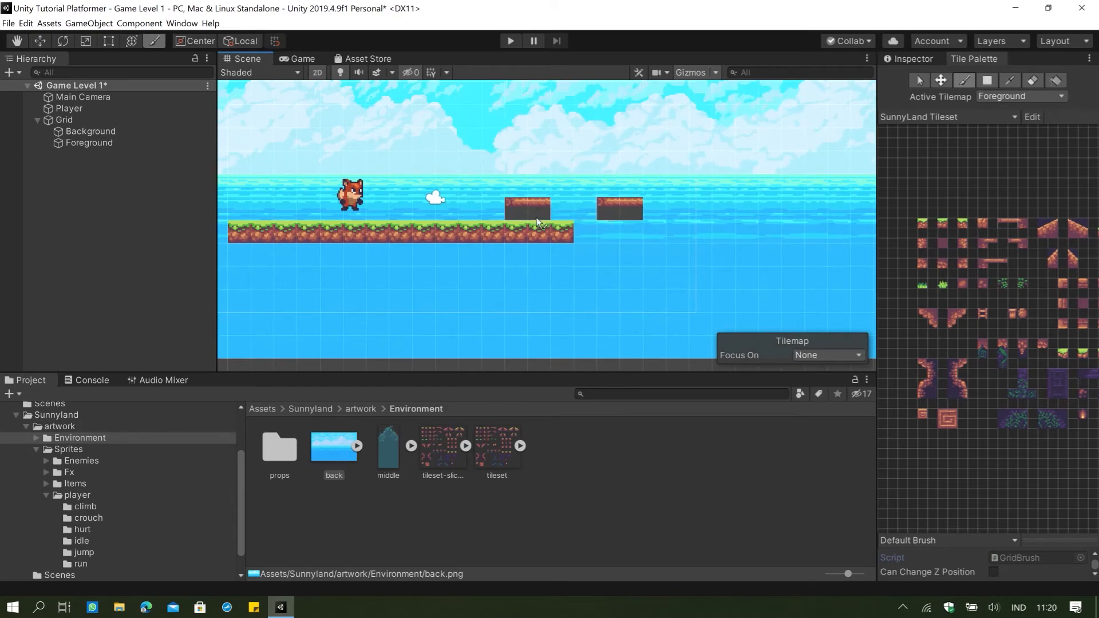
{"action": "left_click_drag", "start_coordinate": [585, 206], "coordinate": [541, 210]}
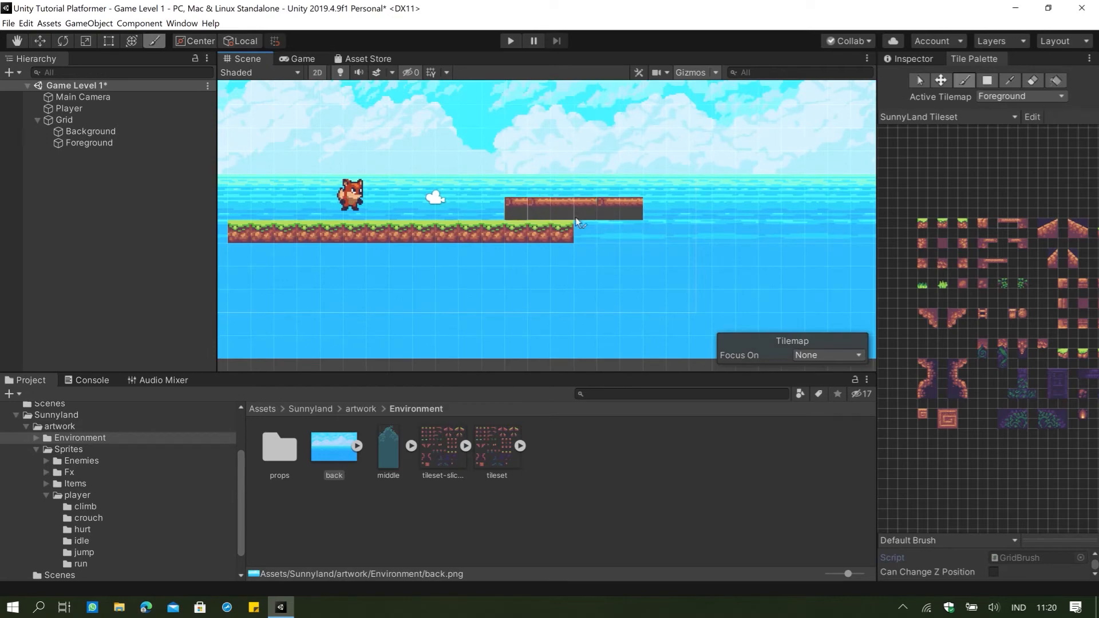
{"action": "scroll", "coordinate": [572, 227], "scroll_direction": "up", "scroll_amount": 3}
{"action": "scroll", "coordinate": [573, 228], "scroll_direction": "up", "scroll_amount": 3}
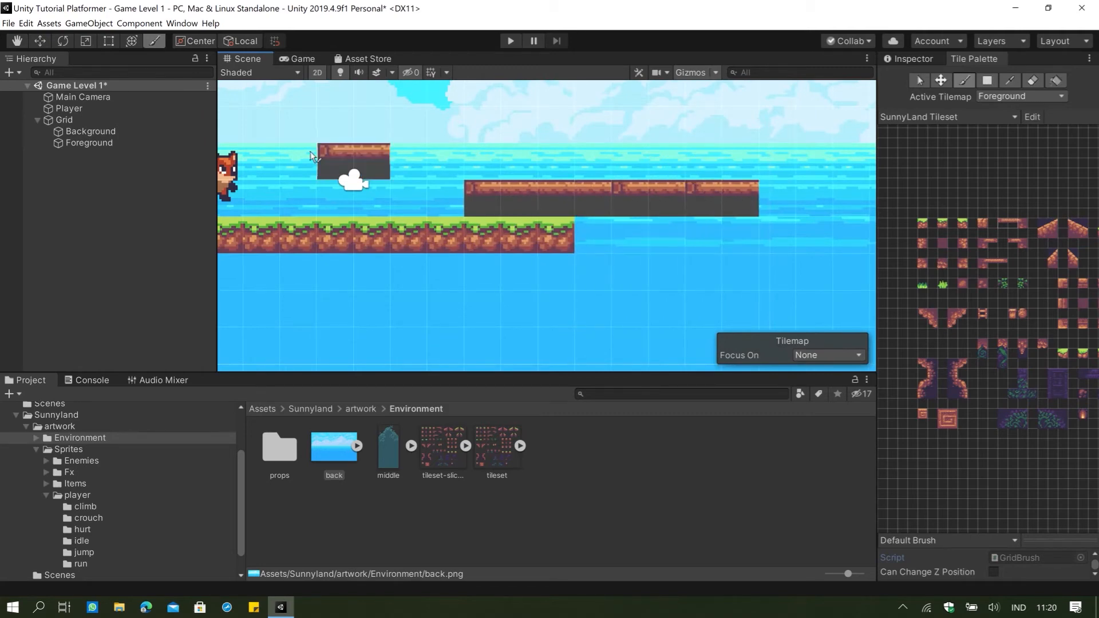
Preview the painted ground and platform in the Game view and return to the Scene view.
{"action": "left_click", "coordinate": [302, 59]}
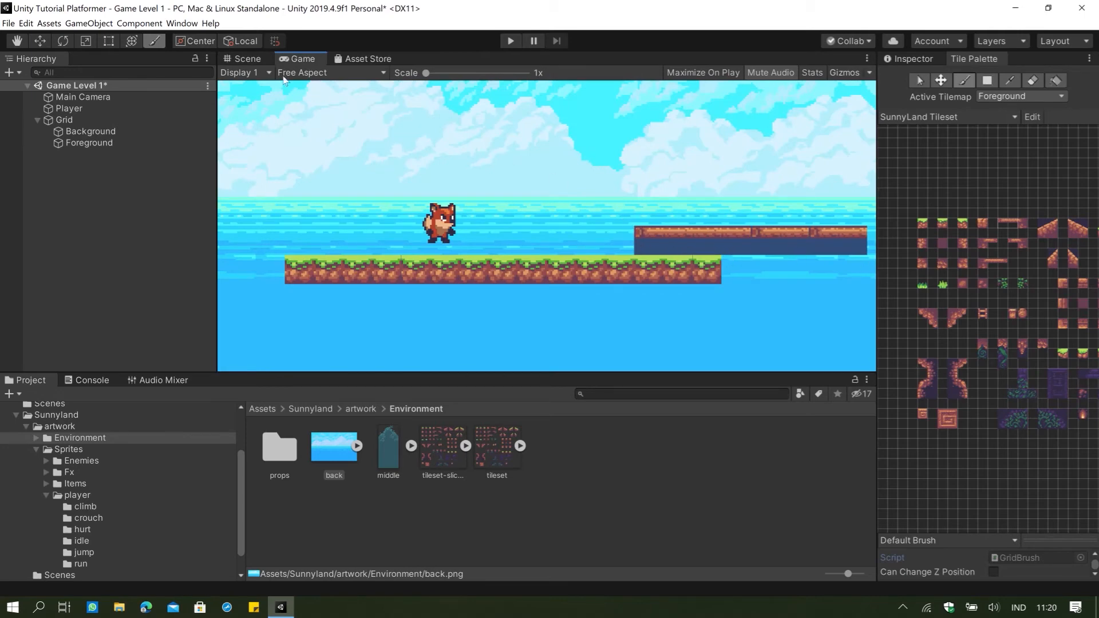
{"action": "left_click", "coordinate": [256, 61]}
{"action": "scroll", "coordinate": [527, 153], "scroll_direction": "down", "scroll_amount": 5}
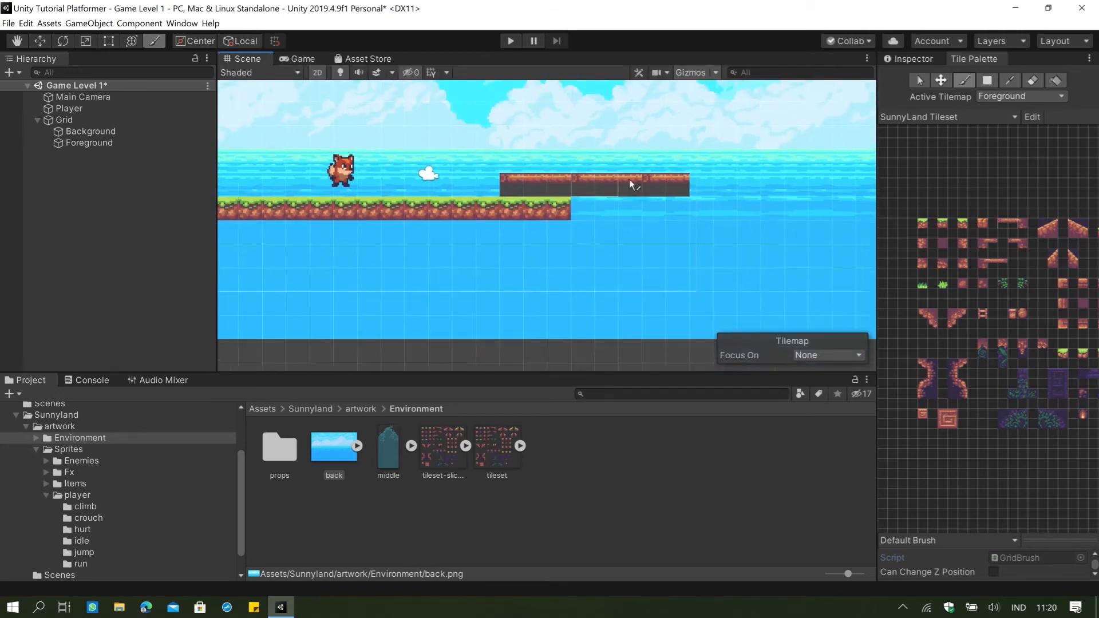
{"action": "scroll", "coordinate": [646, 185], "scroll_direction": "down", "scroll_amount": 5}
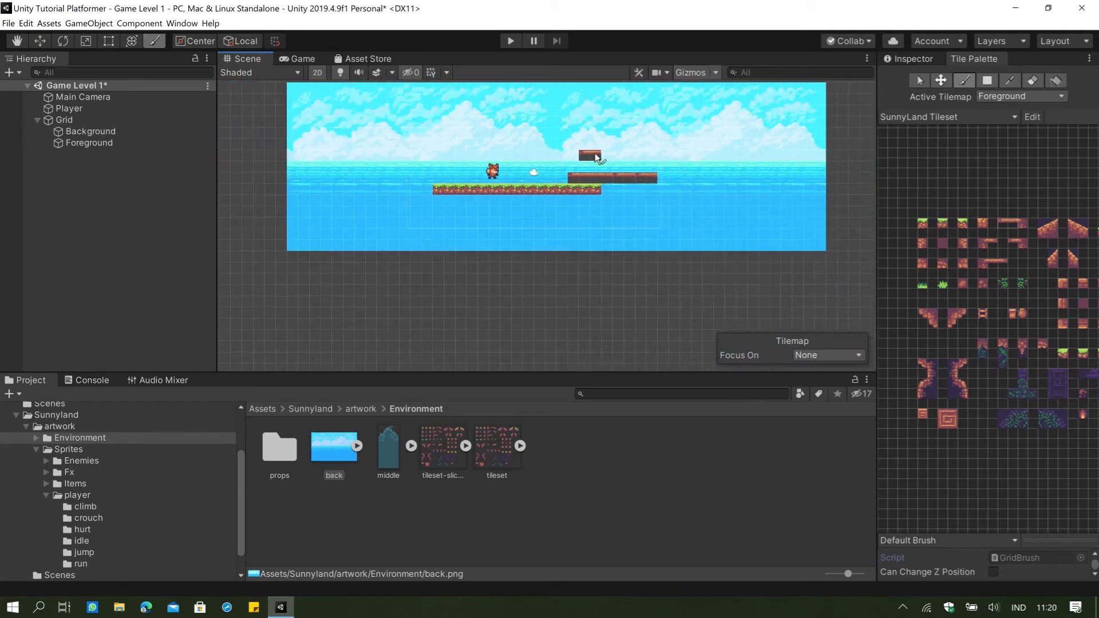
Erase the backdrop, ground and platform tiles from the Foreground tilemap, using a block of empty palette cells as the eraser size.
{"action": "left_click", "coordinate": [1010, 81]}
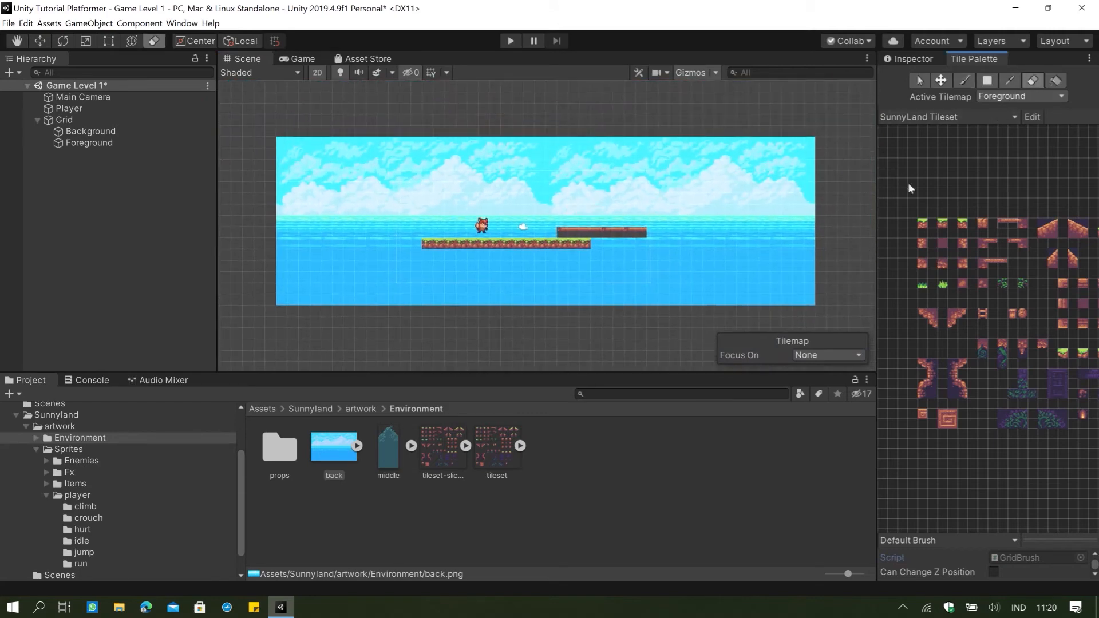
{"action": "left_click_drag", "start_coordinate": [981, 194], "coordinate": [900, 160]}
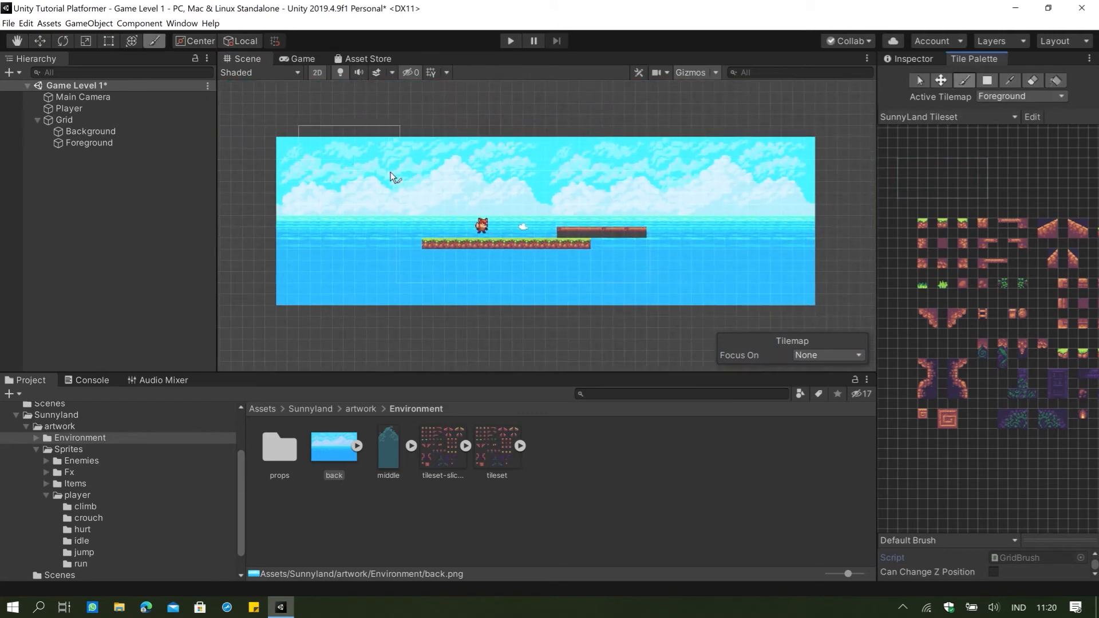
{"action": "left_click", "coordinate": [1033, 80]}
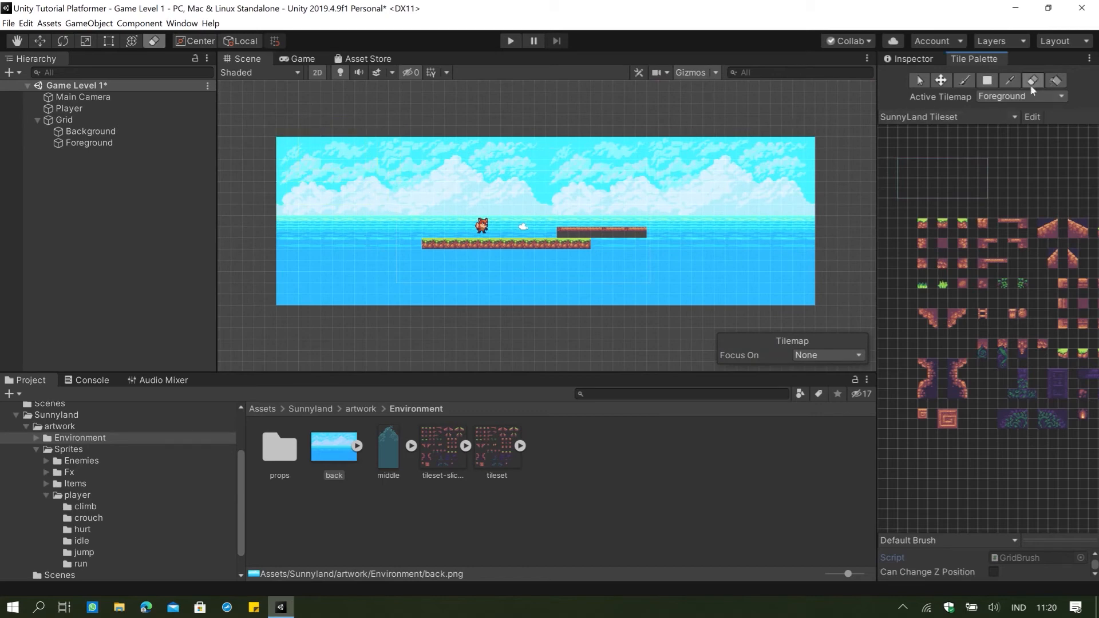
{"action": "mouse_move", "coordinate": [356, 170]}
{"action": "left_mouse_down"}
{"action": "mouse_move", "coordinate": [364, 184]}
{"action": "mouse_move", "coordinate": [436, 200]}
{"action": "mouse_move", "coordinate": [342, 318]}
{"action": "mouse_move", "coordinate": [469, 309]}
{"action": "mouse_move", "coordinate": [554, 319]}
{"action": "mouse_move", "coordinate": [715, 304]}
{"action": "mouse_move", "coordinate": [790, 172]}
{"action": "mouse_move", "coordinate": [834, 245]}
{"action": "left_mouse_up"}
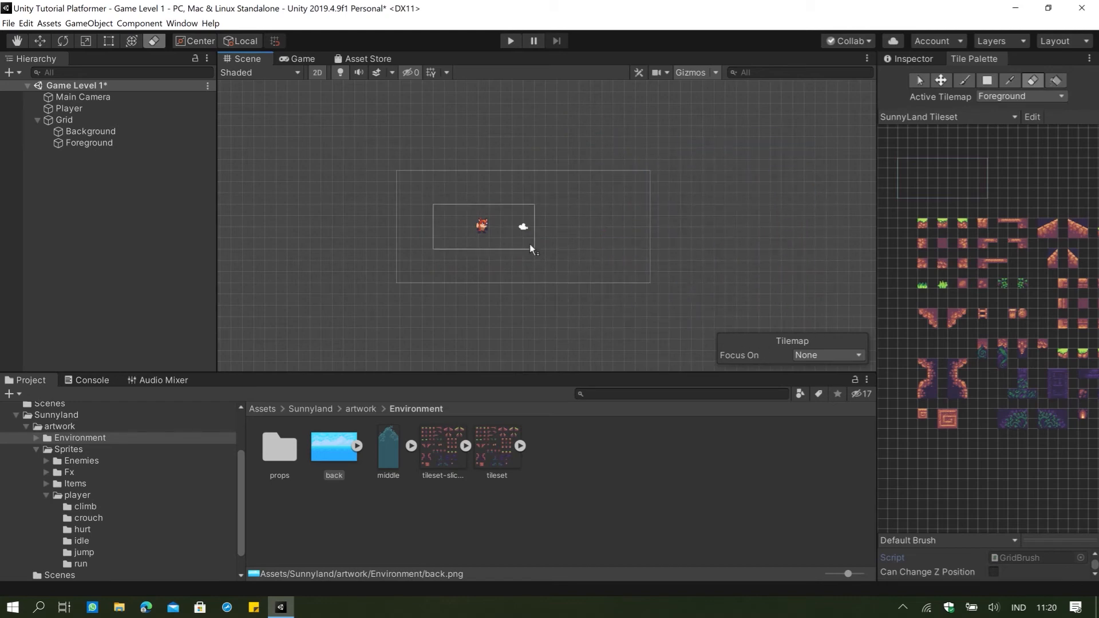
{"action": "scroll", "coordinate": [527, 239], "scroll_direction": "up", "scroll_amount": 5}
{"action": "middle_click_drag", "start_coordinate": [350, 204], "coordinate": [422, 219]}
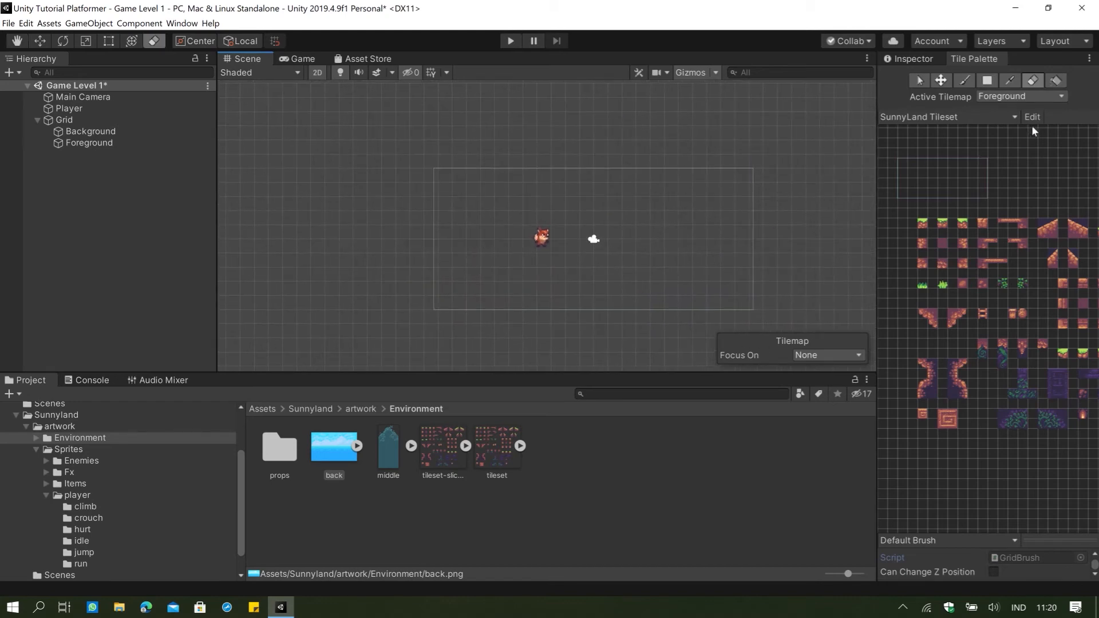
Make Background the active tilemap and switch the tile palette to Background SunnyLand.
{"action": "left_click", "coordinate": [105, 144]}
{"action": "left_click", "coordinate": [105, 132]}
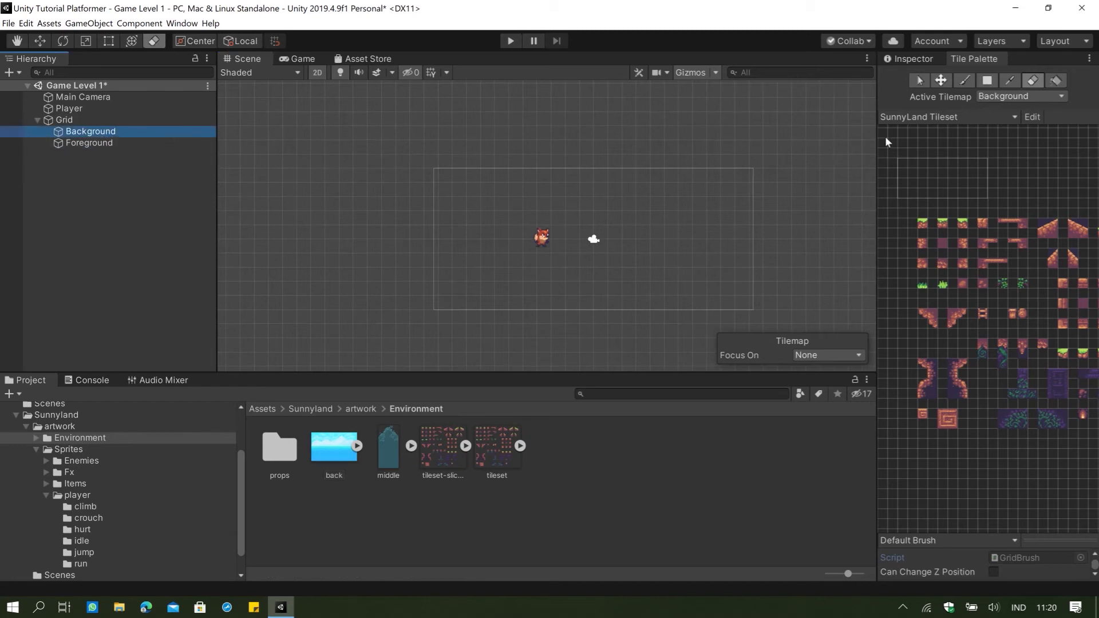
{"action": "left_click", "coordinate": [954, 117]}
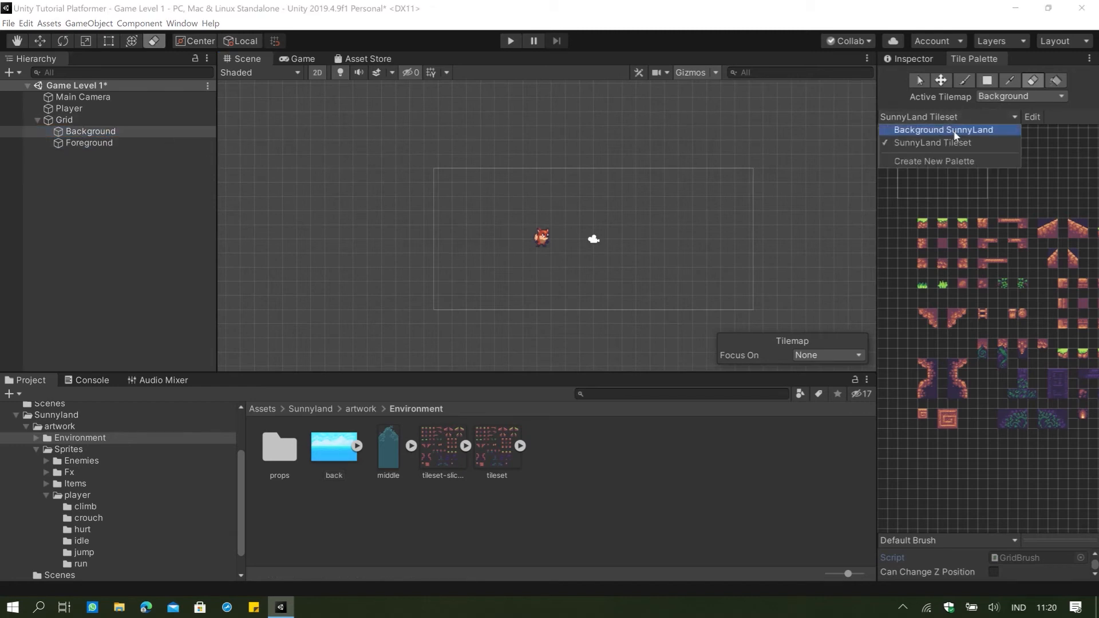
{"action": "left_click", "coordinate": [954, 130]}
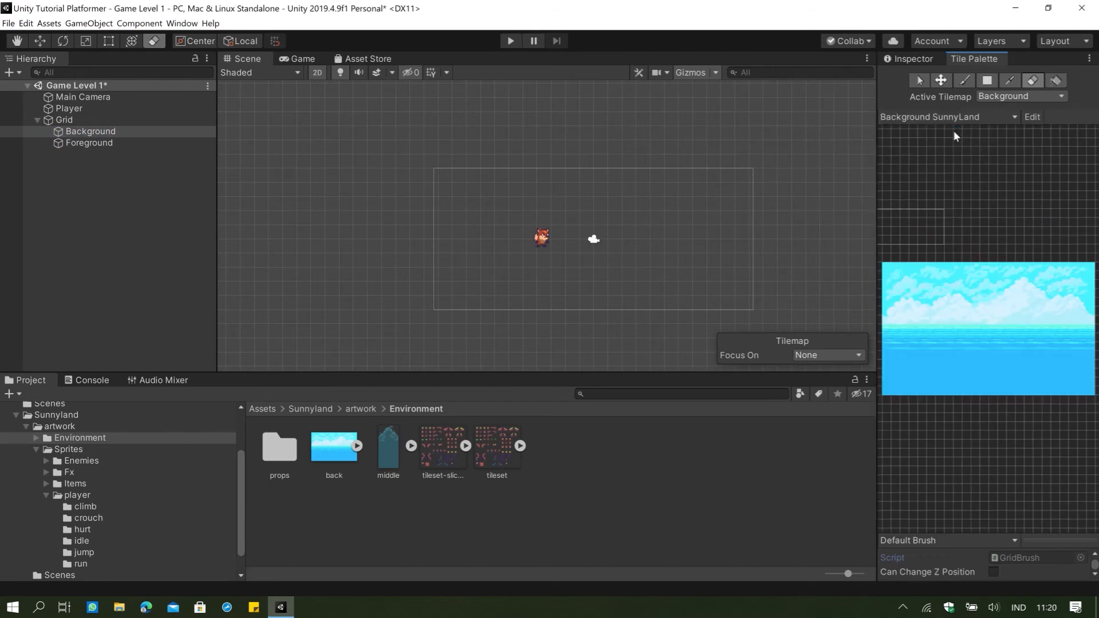
{"action": "left_click", "coordinate": [1000, 102]}
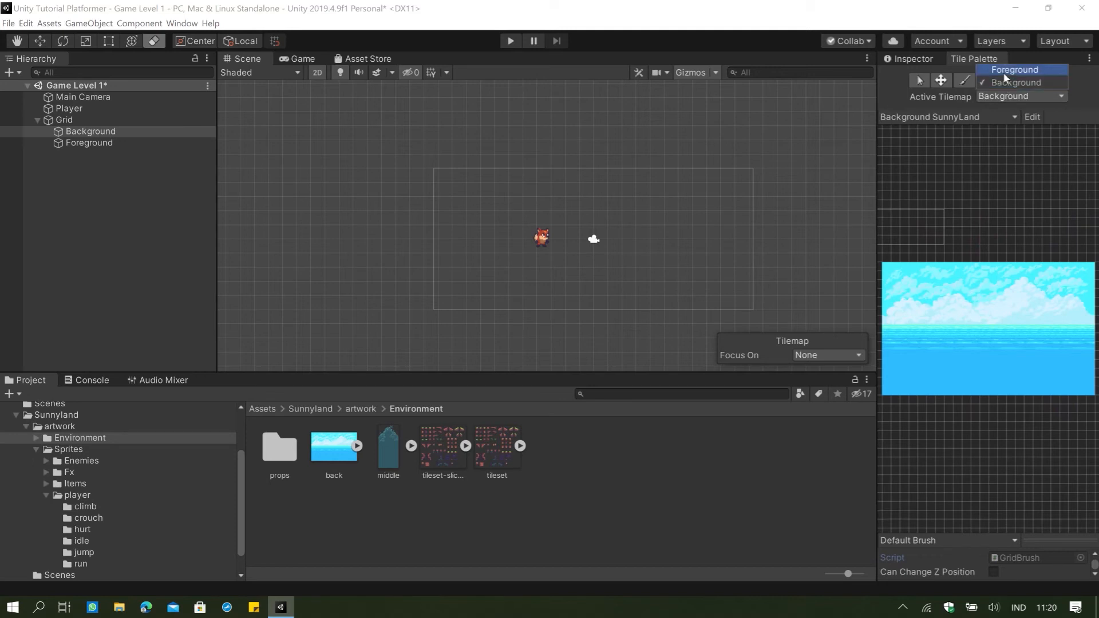
{"action": "left_click", "coordinate": [1003, 72]}
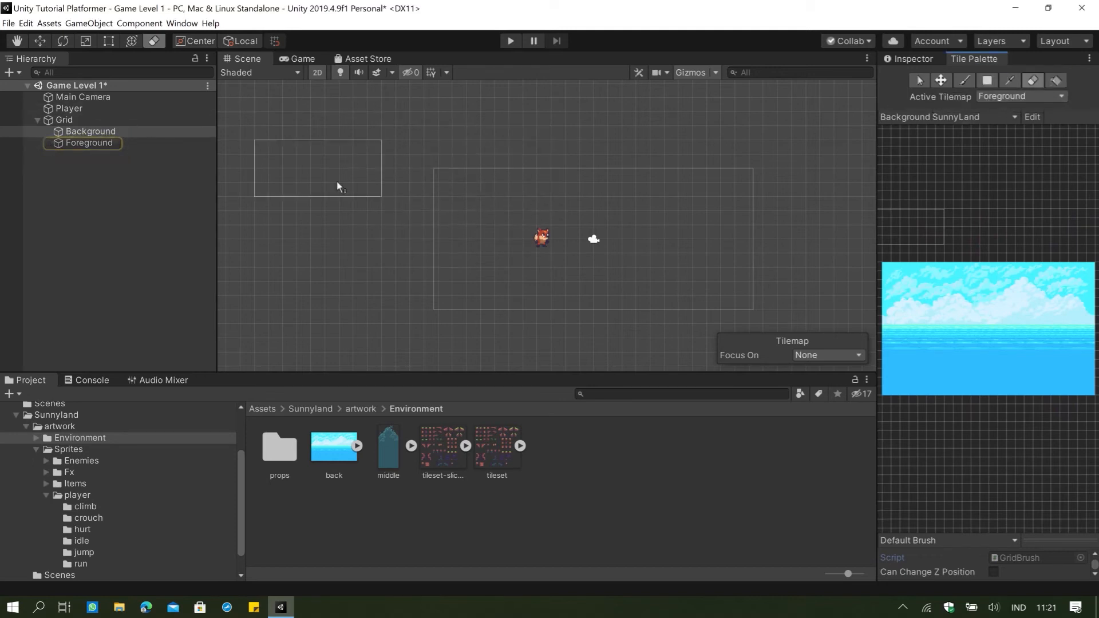
{"action": "left_click", "coordinate": [1041, 97]}
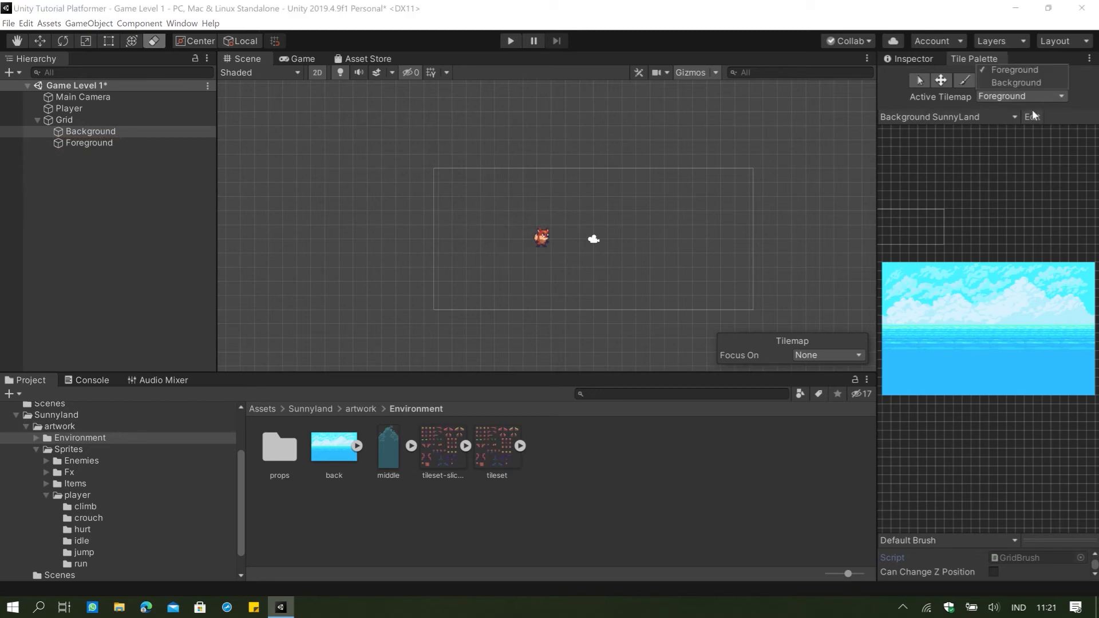
{"action": "left_click", "coordinate": [1017, 82]}
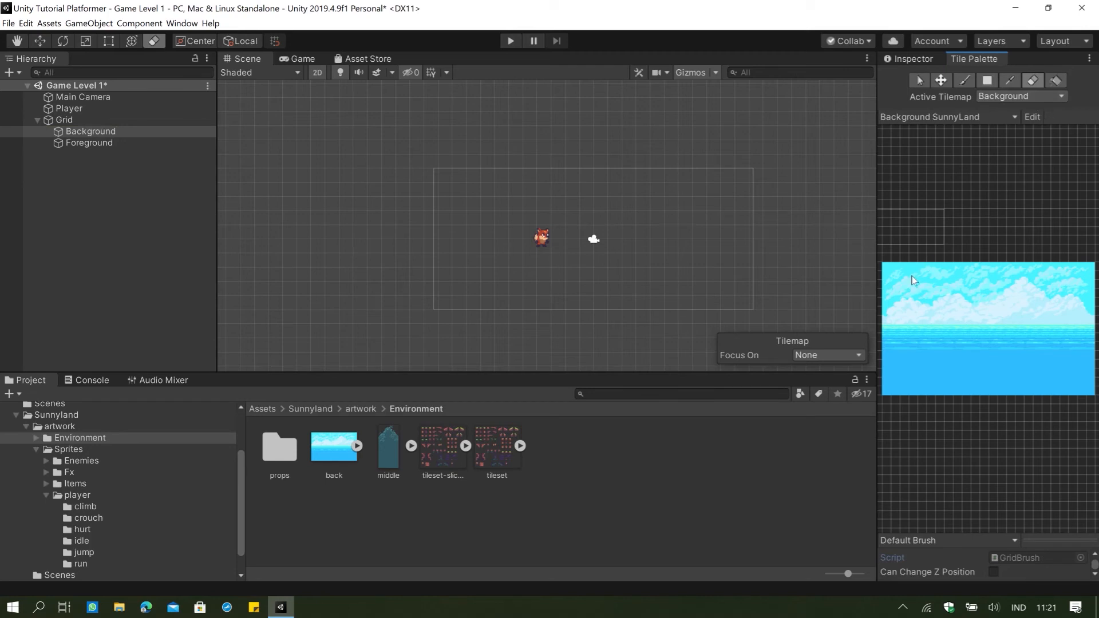
Pick the full back image from the palette and paint two copies side by side on the Background tilemap, the first behind the player.
{"action": "key", "text": "b"}
{"action": "key", "text": "i"}
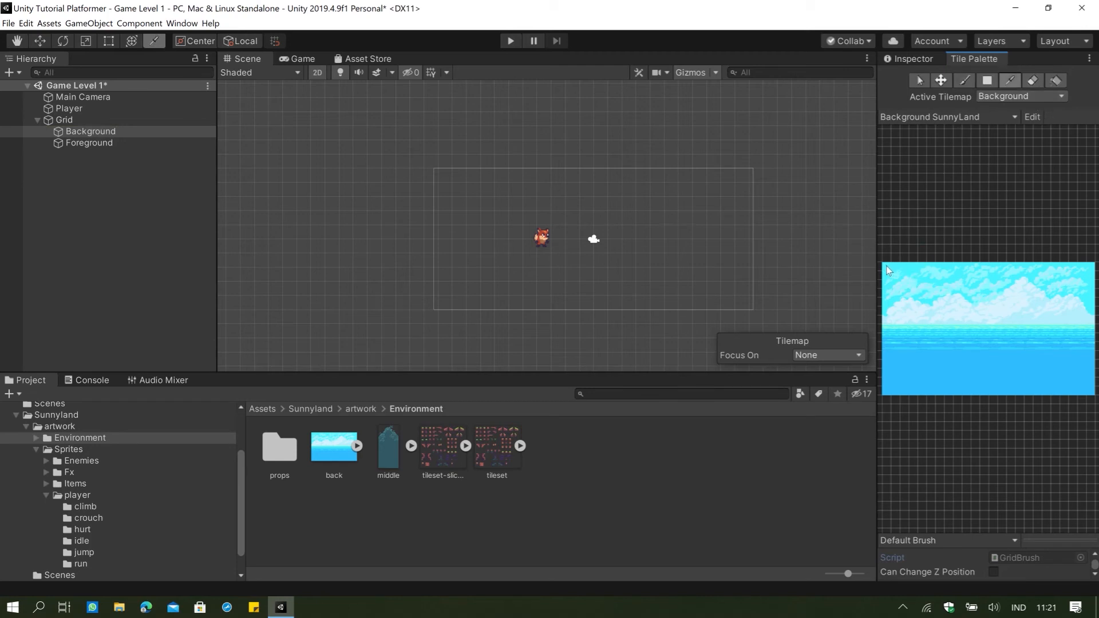
{"action": "left_click", "coordinate": [1095, 398]}
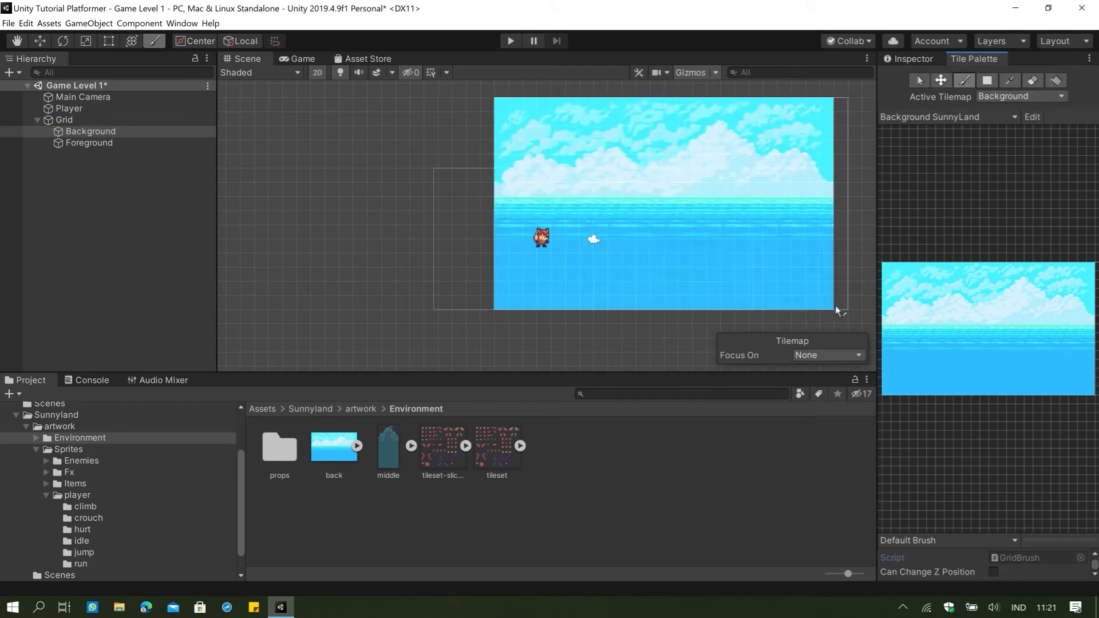
{"action": "left_click", "coordinate": [774, 307]}
{"action": "mouse_move", "coordinate": [853, 280]}
{"action": "middle_mouse_down"}
{"action": "mouse_move", "coordinate": [816, 288]}
{"action": "mouse_move", "coordinate": [802, 307]}
{"action": "middle_mouse_up"}
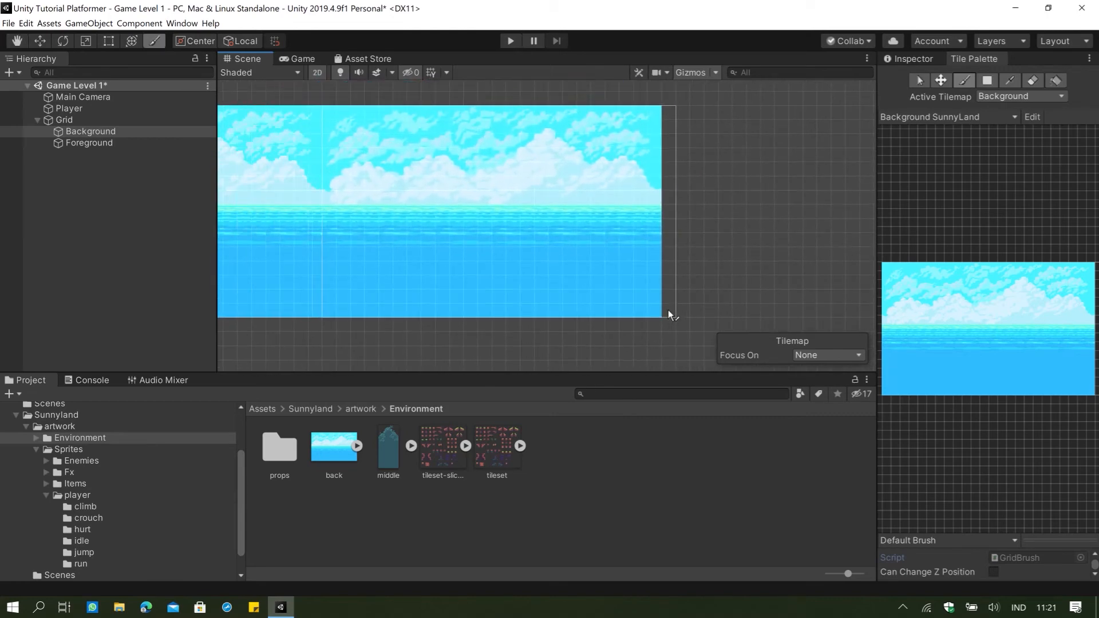
{"action": "middle_click_drag", "start_coordinate": [452, 291], "coordinate": [813, 286]}
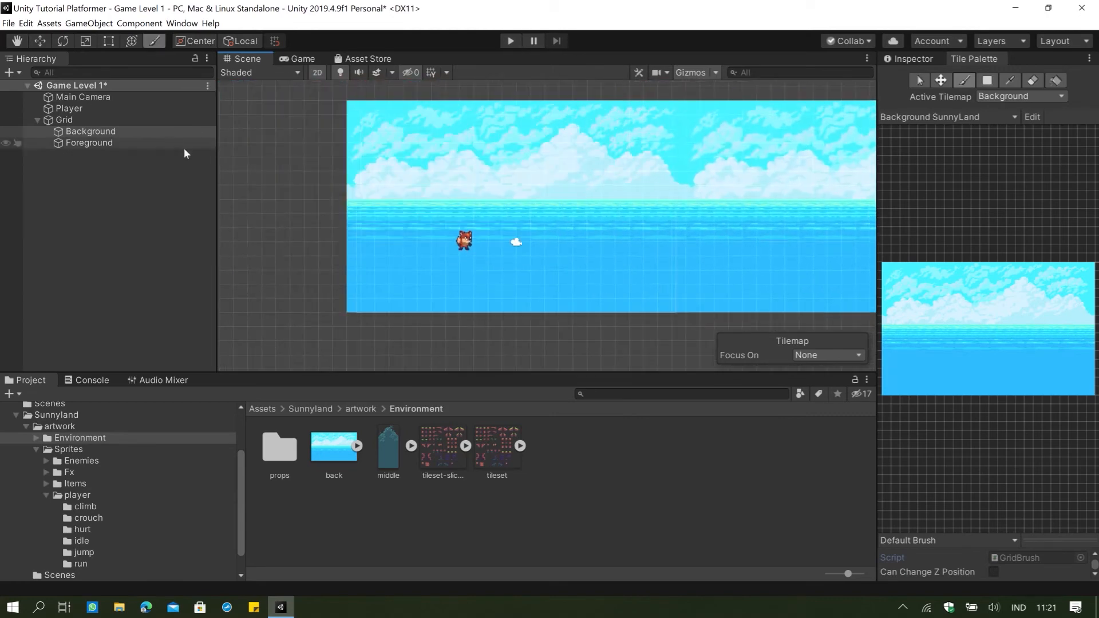
Switch the tile palette to SunnyLand Tileset and pick a grass-topped ground tile as the painting brush.
{"action": "left_click", "coordinate": [920, 83]}
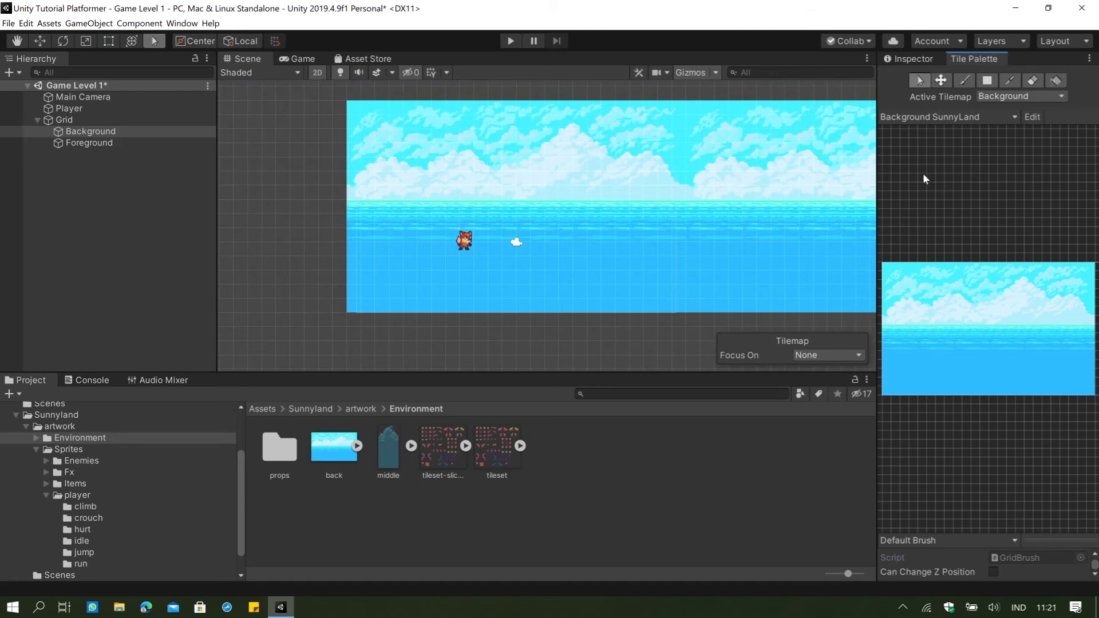
{"action": "left_click", "coordinate": [923, 172]}
{"action": "left_click", "coordinate": [945, 117]}
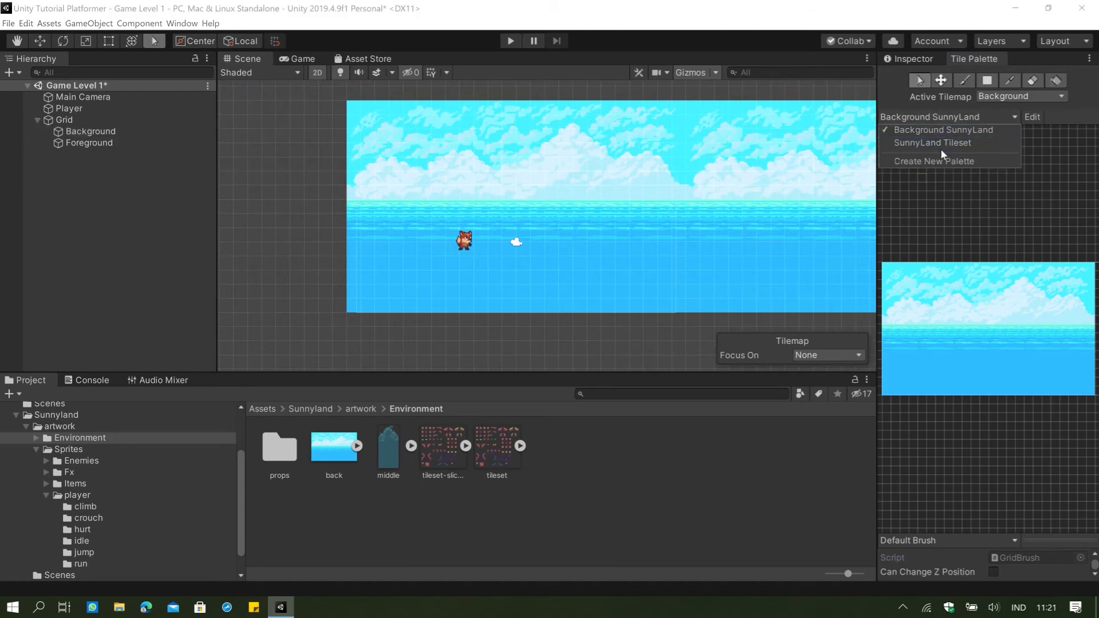
{"action": "left_click", "coordinate": [943, 144]}
{"action": "scroll", "coordinate": [428, 213], "scroll_direction": "up", "scroll_amount": 3}
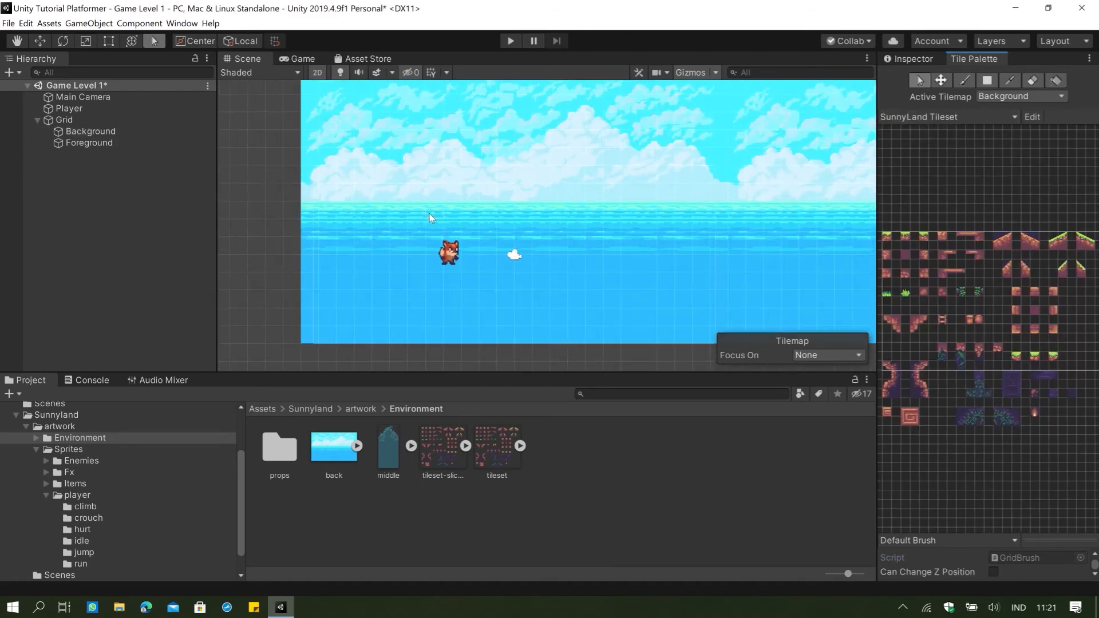
{"action": "left_click", "coordinate": [965, 83]}
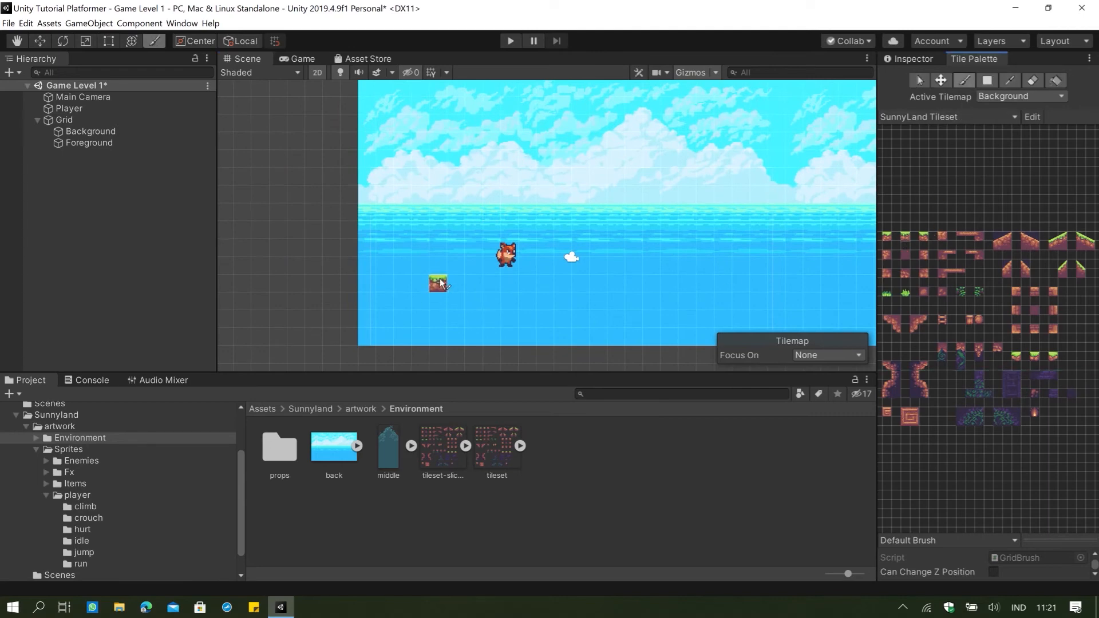
Paint a row of grass-topped ground beneath the player and one floating platform piece to its right on the Background tilemap.
{"action": "left_click_drag", "start_coordinate": [438, 284], "coordinate": [657, 287]}
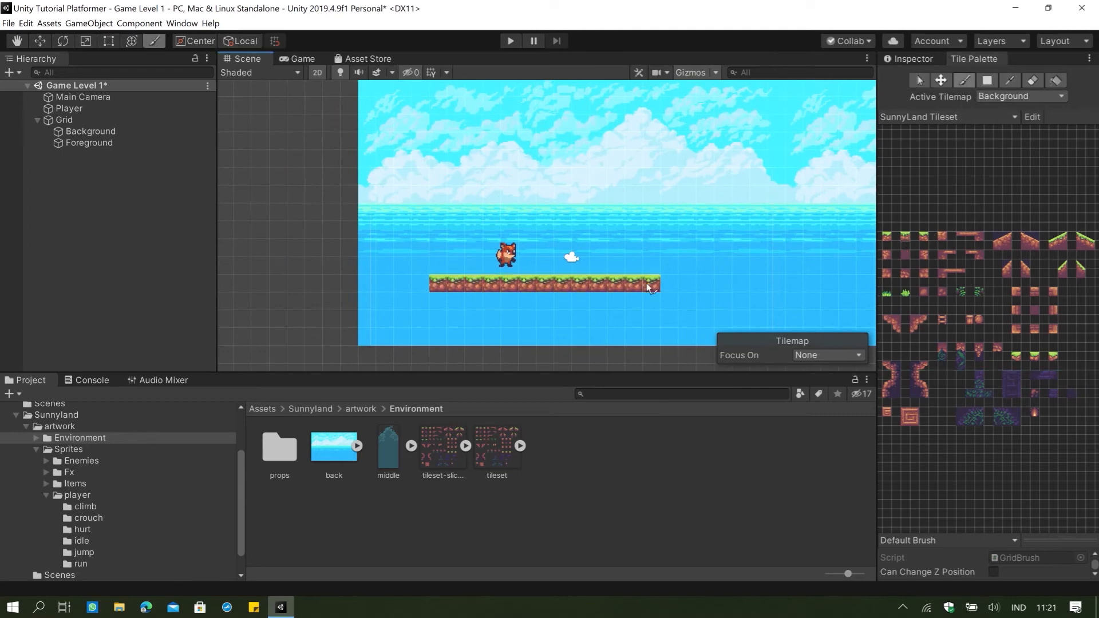
{"action": "left_click", "coordinate": [428, 291]}
{"action": "left_click", "coordinate": [963, 235]}
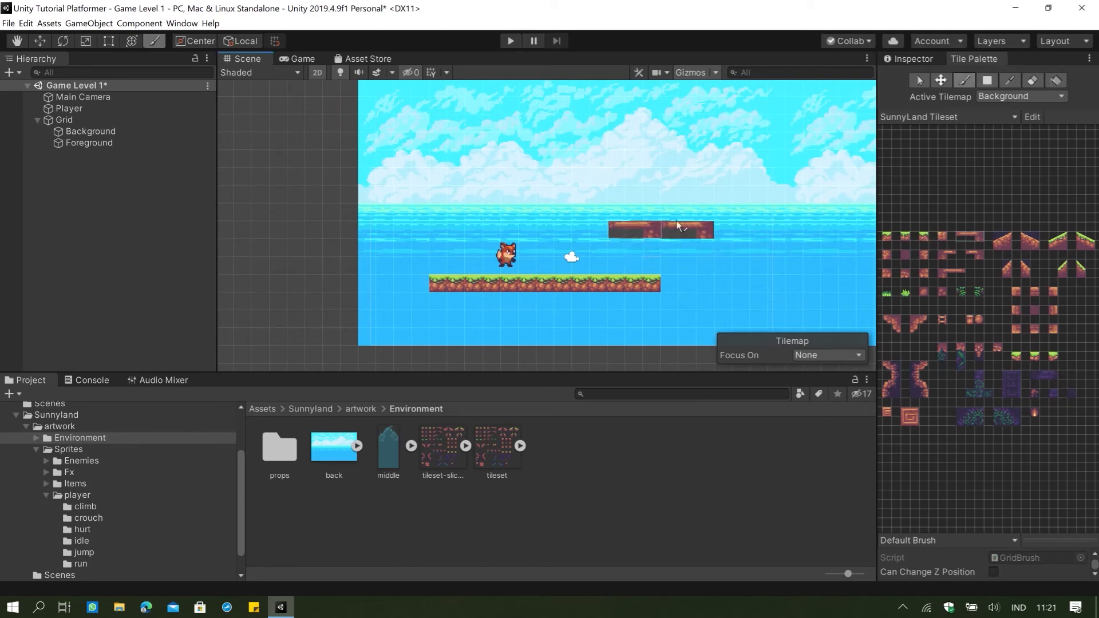
{"action": "left_click", "coordinate": [709, 247]}
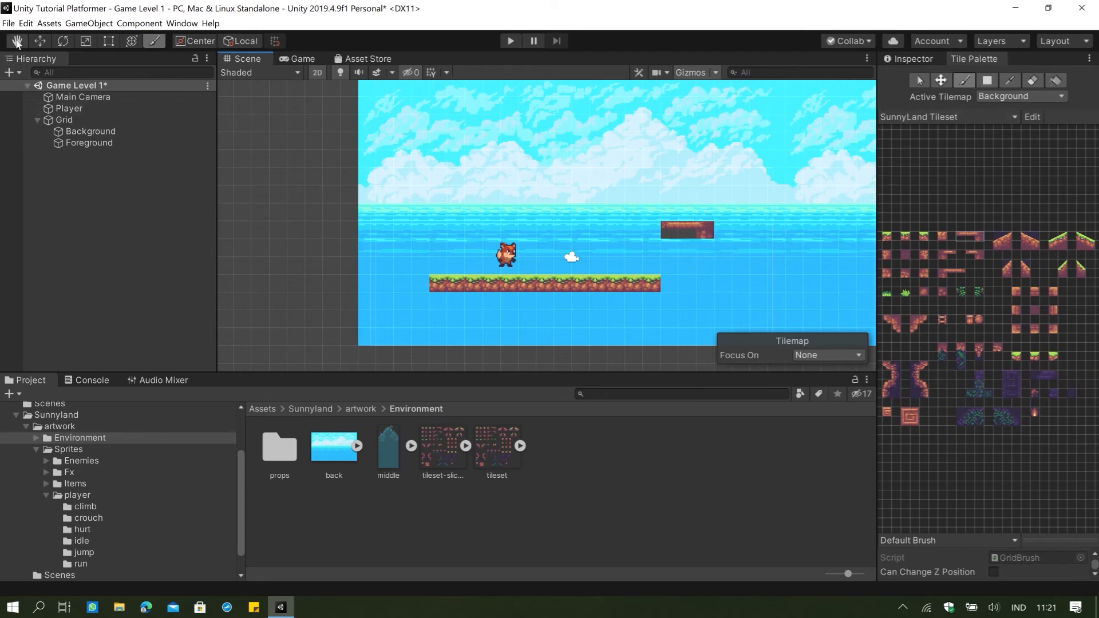
Add two user layers in Tags & Layers, naming User Layer 8 Background and User Layer 9 Foreground.
{"action": "left_click", "coordinate": [107, 133]}
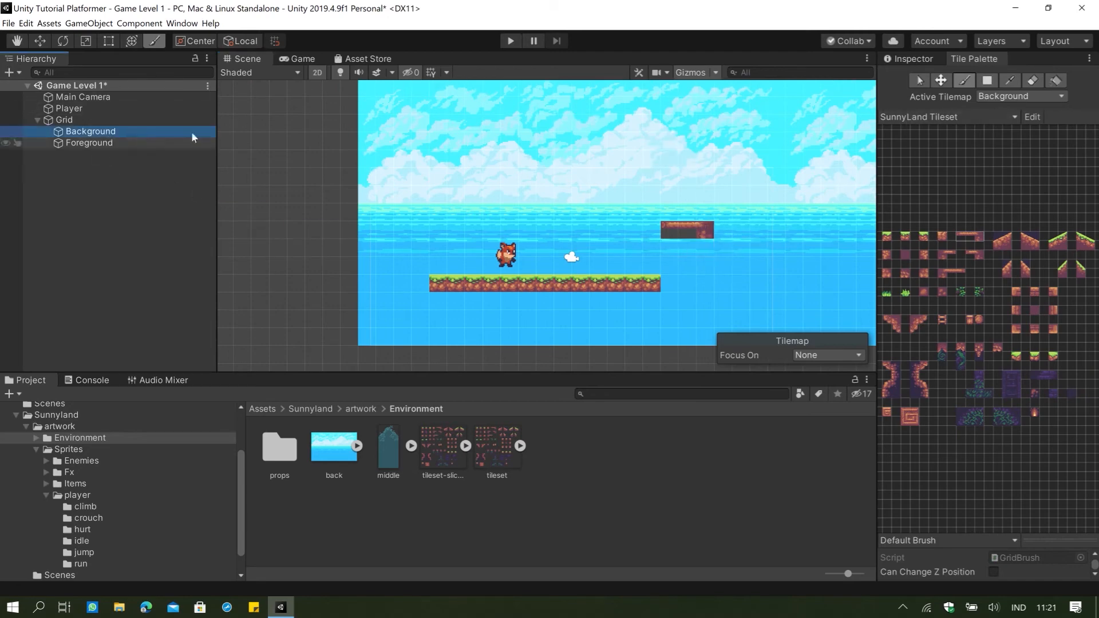
{"action": "left_click", "coordinate": [912, 57]}
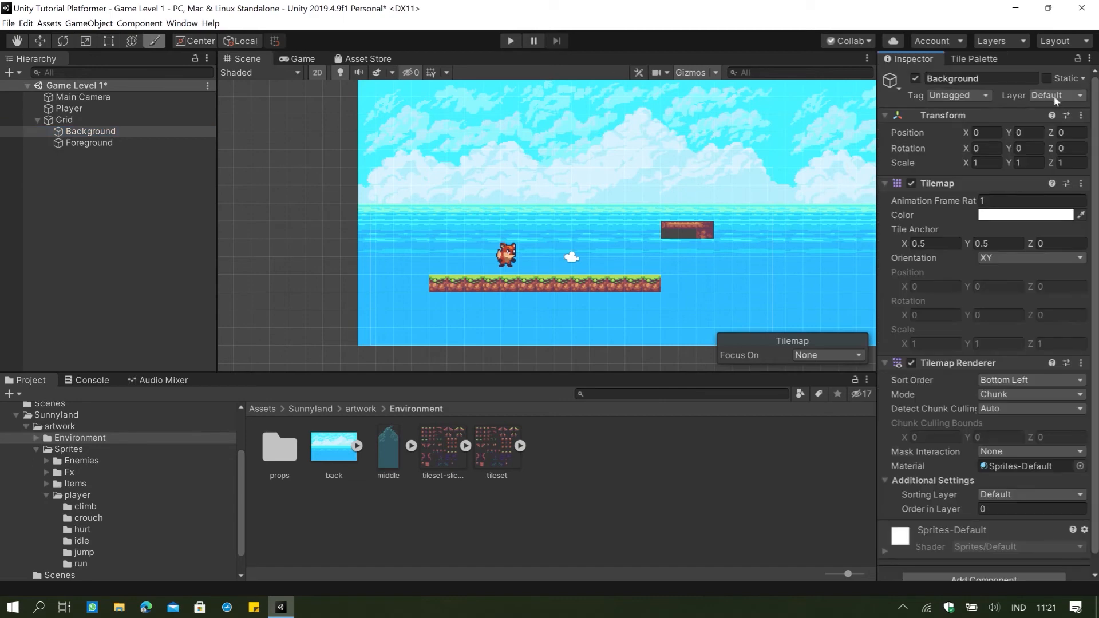
{"action": "left_click", "coordinate": [121, 143]}
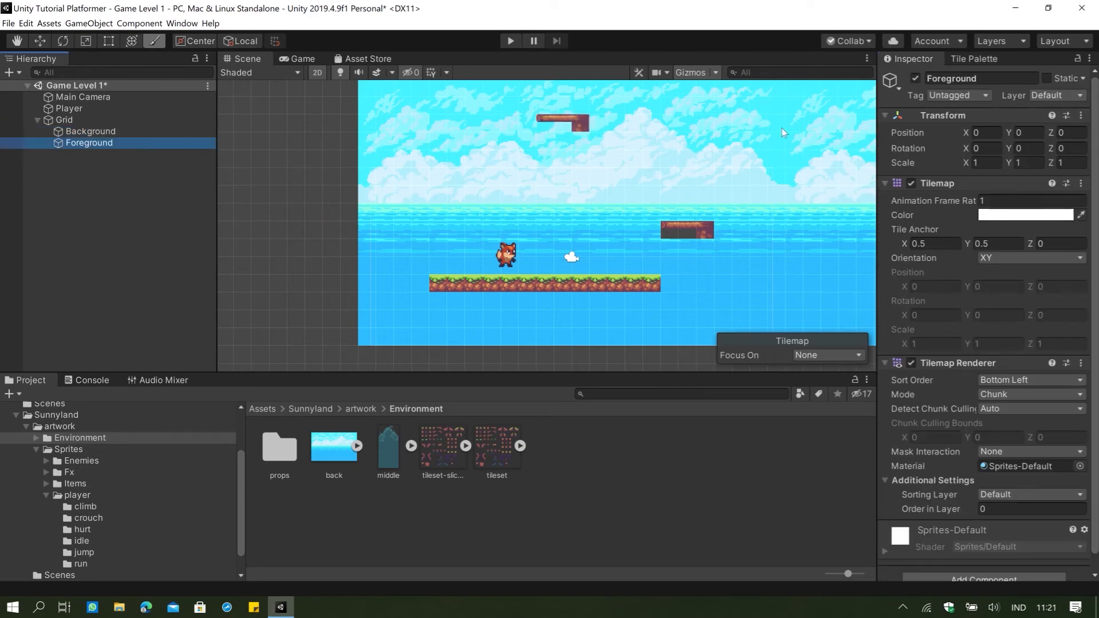
{"action": "left_click", "coordinate": [80, 134]}
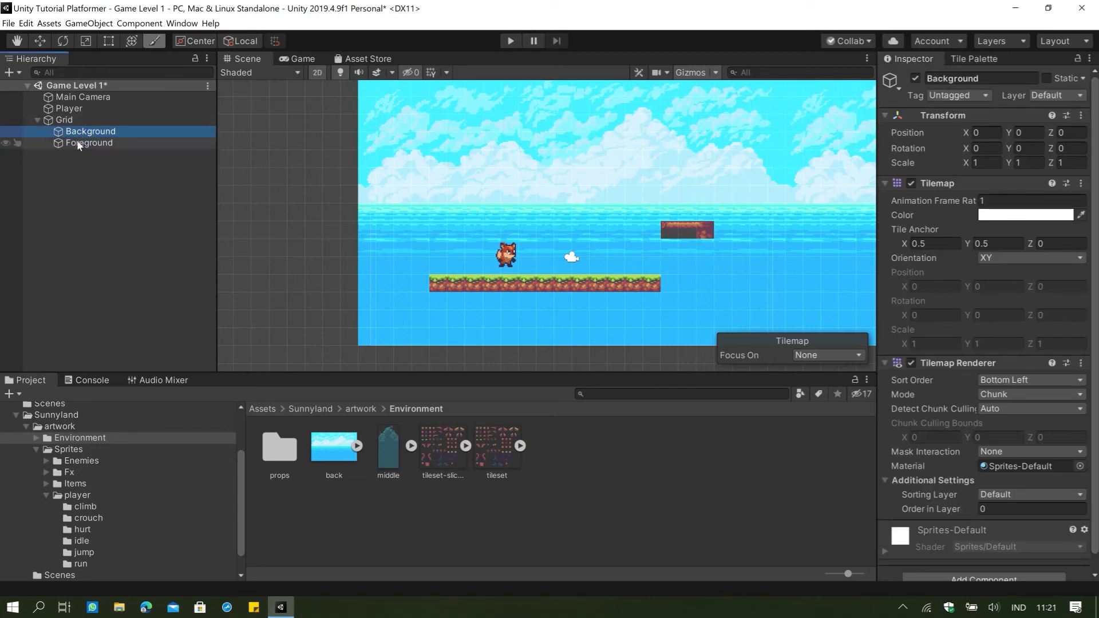
{"action": "left_click", "coordinate": [82, 142]}
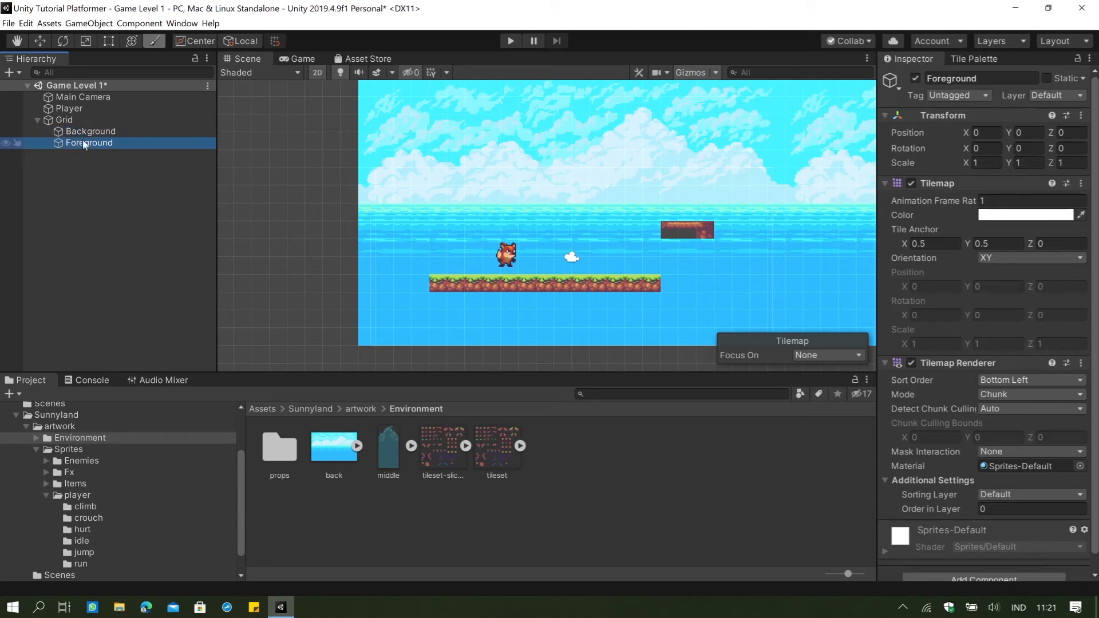
{"action": "left_click", "coordinate": [1055, 96]}
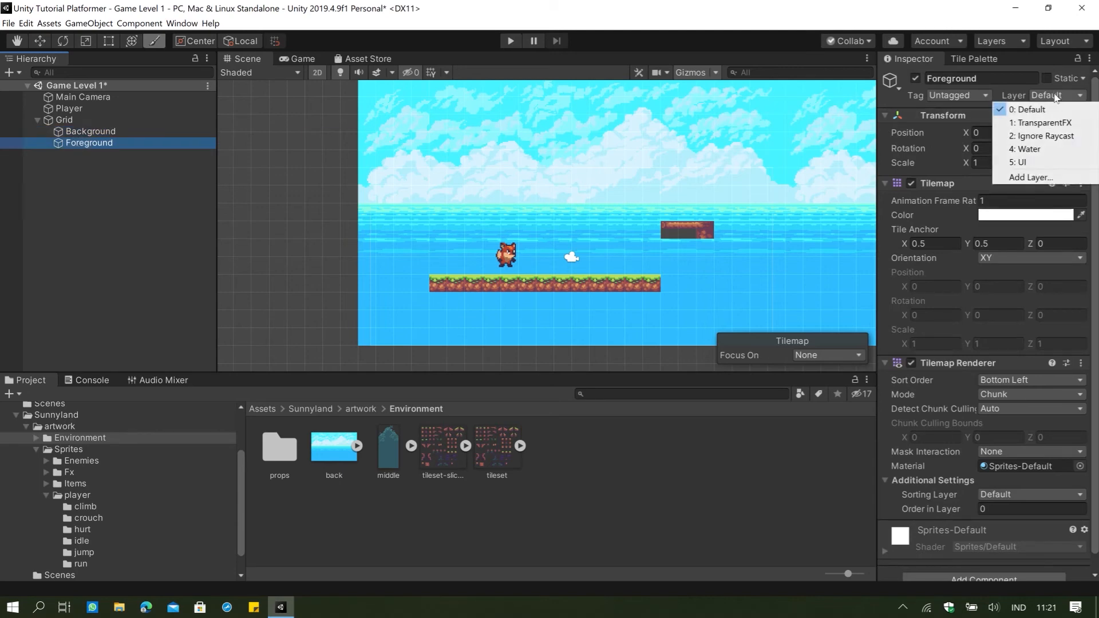
{"action": "left_click", "coordinate": [1030, 177]}
{"action": "left_click", "coordinate": [1025, 273]}
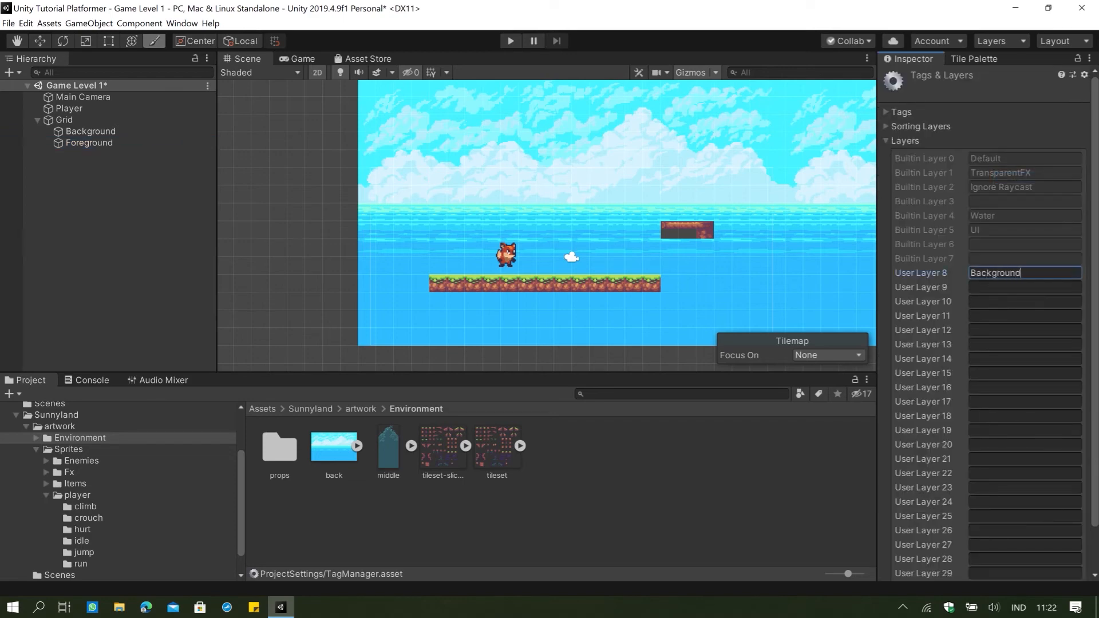
{"action": "type", "text": "Background"}
{"action": "left_click", "coordinate": [994, 287]}
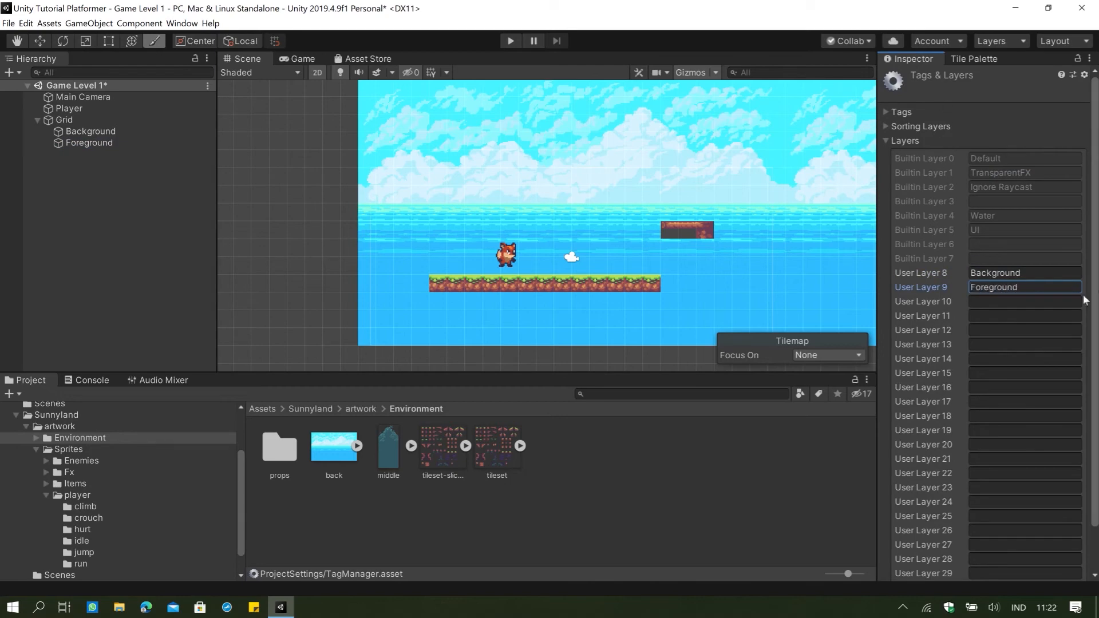
Assign the Background tilemap object to layer Background and the Foreground tilemap object to layer Foreground.
{"action": "left_click", "coordinate": [90, 131]}
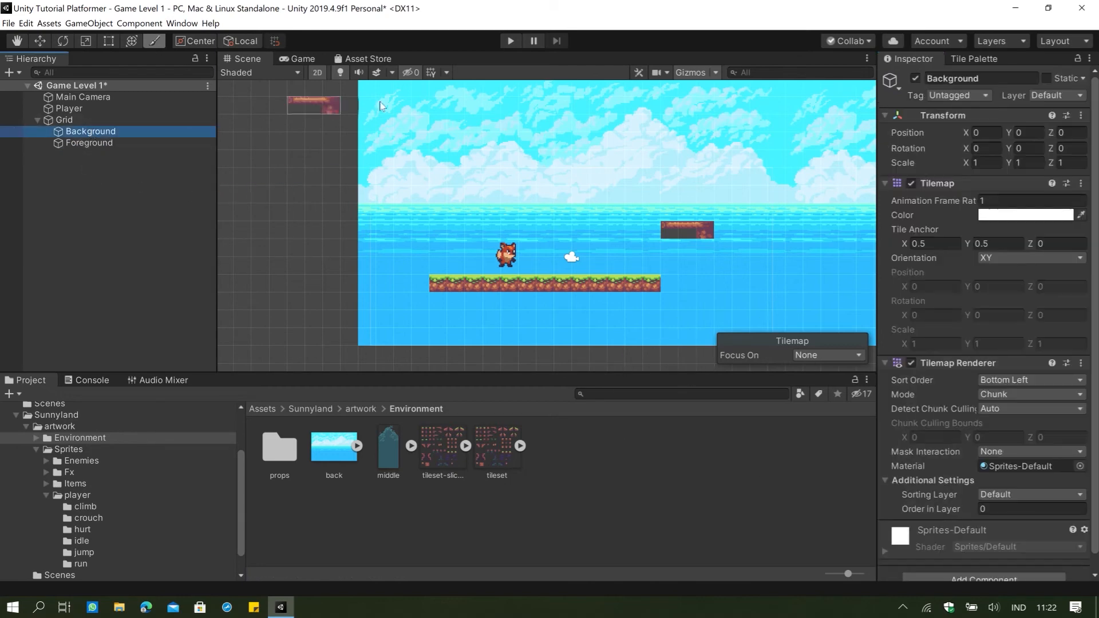
{"action": "left_click", "coordinate": [1069, 95]}
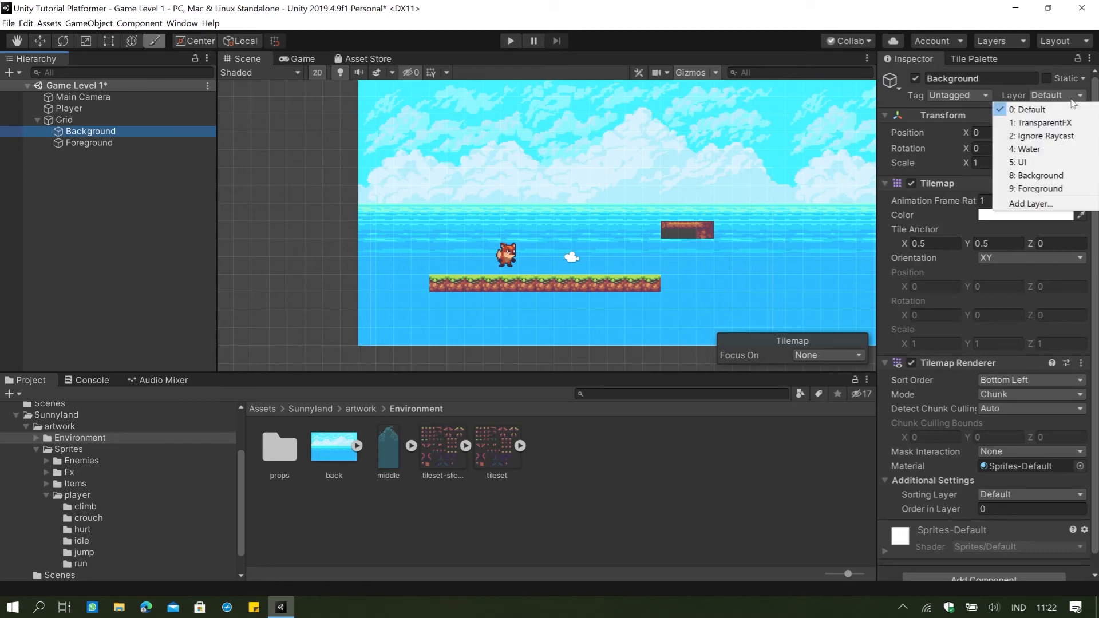
{"action": "left_click", "coordinate": [1041, 175]}
{"action": "left_click", "coordinate": [109, 143]}
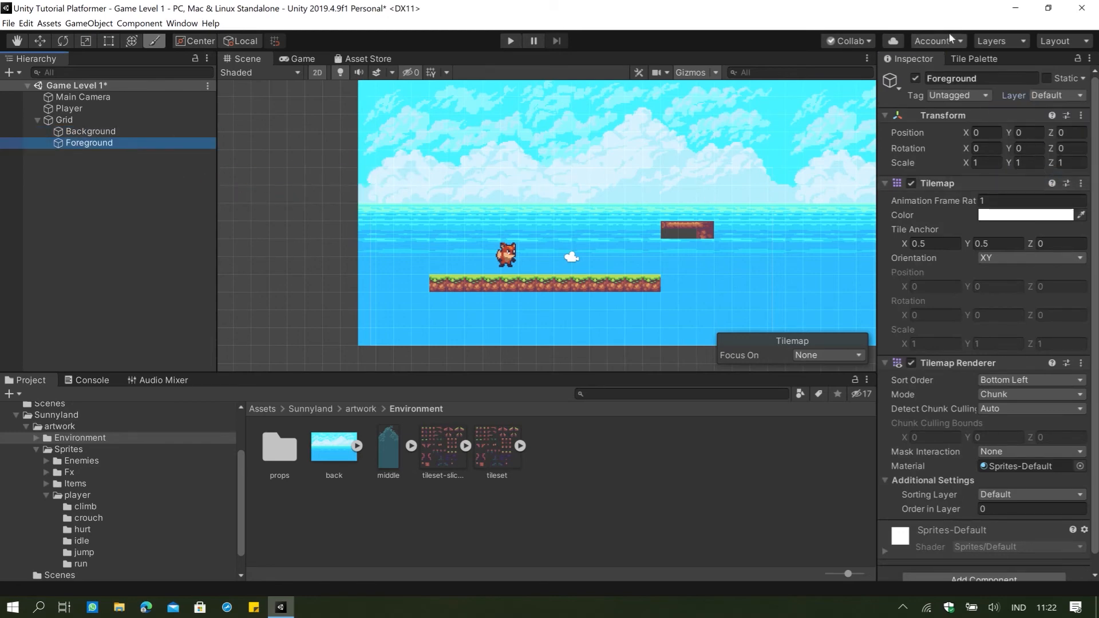
{"action": "left_click", "coordinate": [1050, 96]}
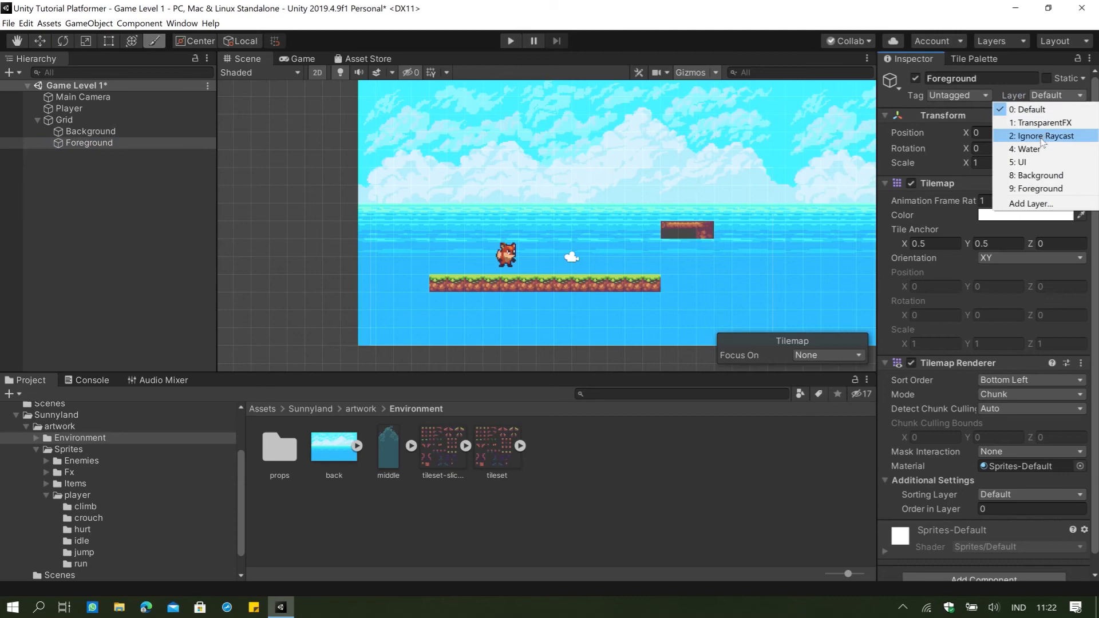
{"action": "left_click", "coordinate": [1033, 186]}
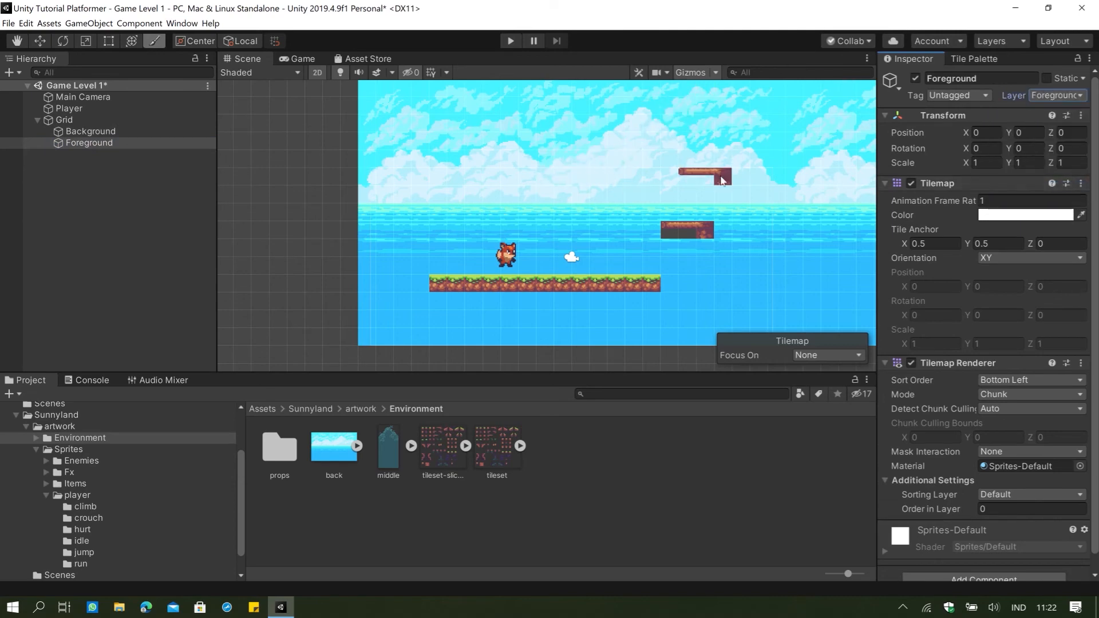
Paint six floating platform pieces on the Foreground tilemap, two above the player and four spread out further right.
{"action": "left_click", "coordinate": [719, 189]}
{"action": "left_click", "coordinate": [770, 216]}
{"action": "left_click", "coordinate": [769, 252]}
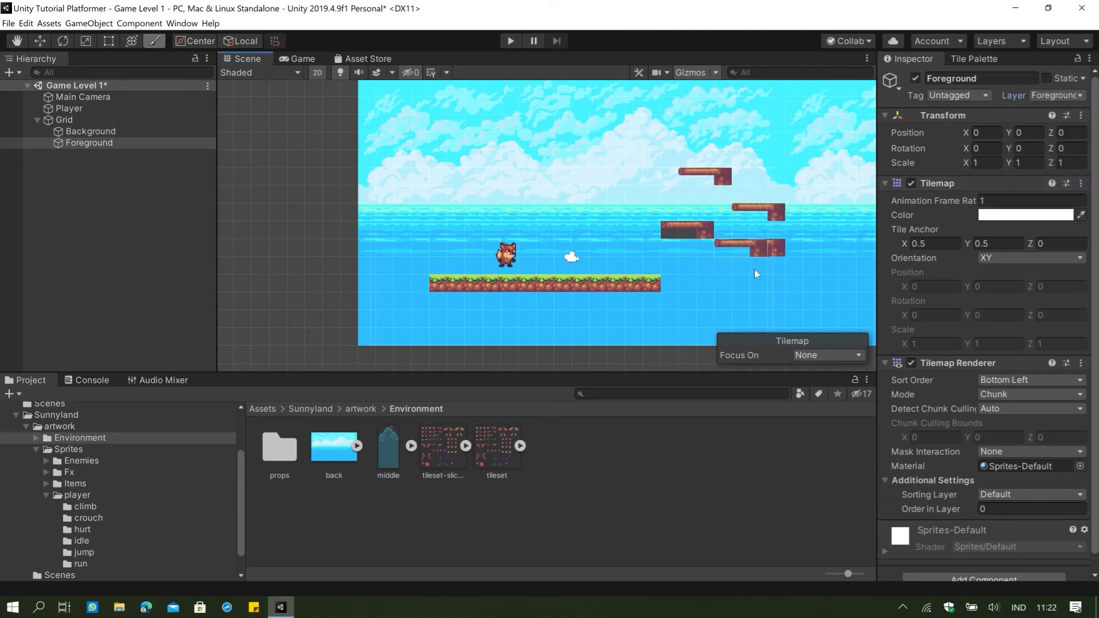
{"action": "left_click", "coordinate": [701, 286]}
{"action": "left_click", "coordinate": [576, 213]}
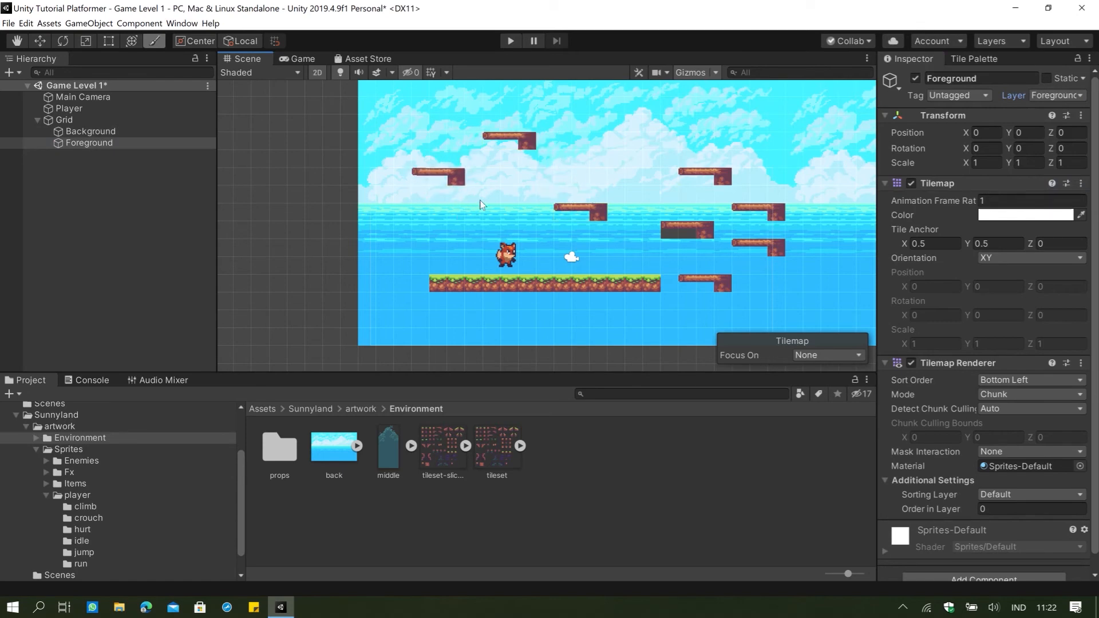
{"action": "left_click", "coordinate": [505, 141]}
Try to cover the misplaced Background platform with plain earth tiles from the SunnyLand Tileset palette on the Foreground tilemap.
{"action": "left_click", "coordinate": [973, 59]}
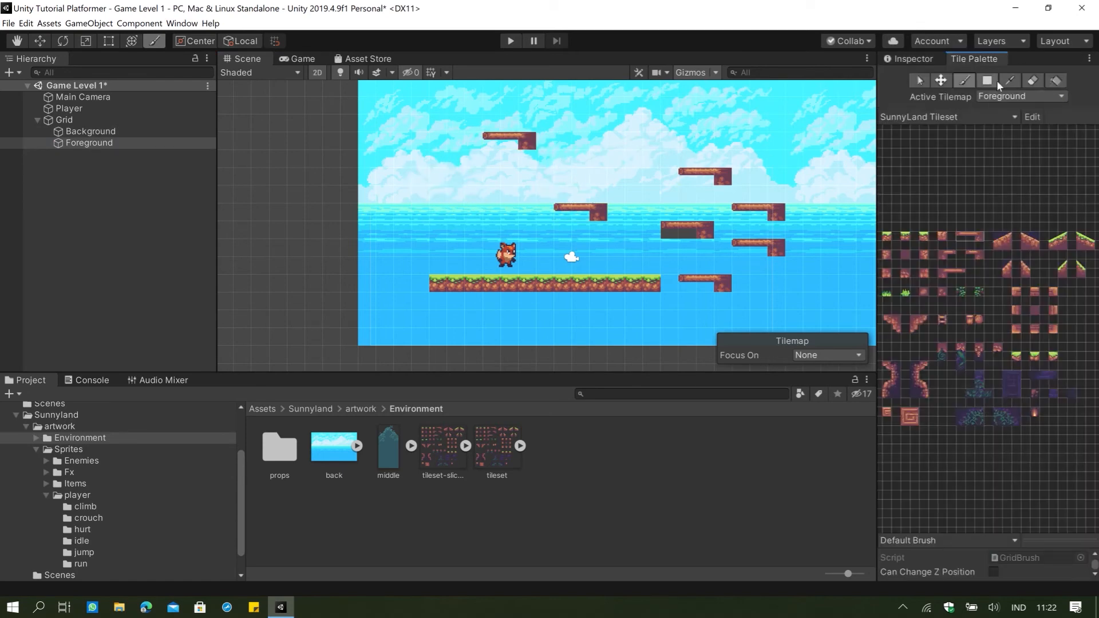
{"action": "left_click", "coordinate": [1032, 80]}
{"action": "left_click_drag", "start_coordinate": [911, 159], "coordinate": [1020, 184]}
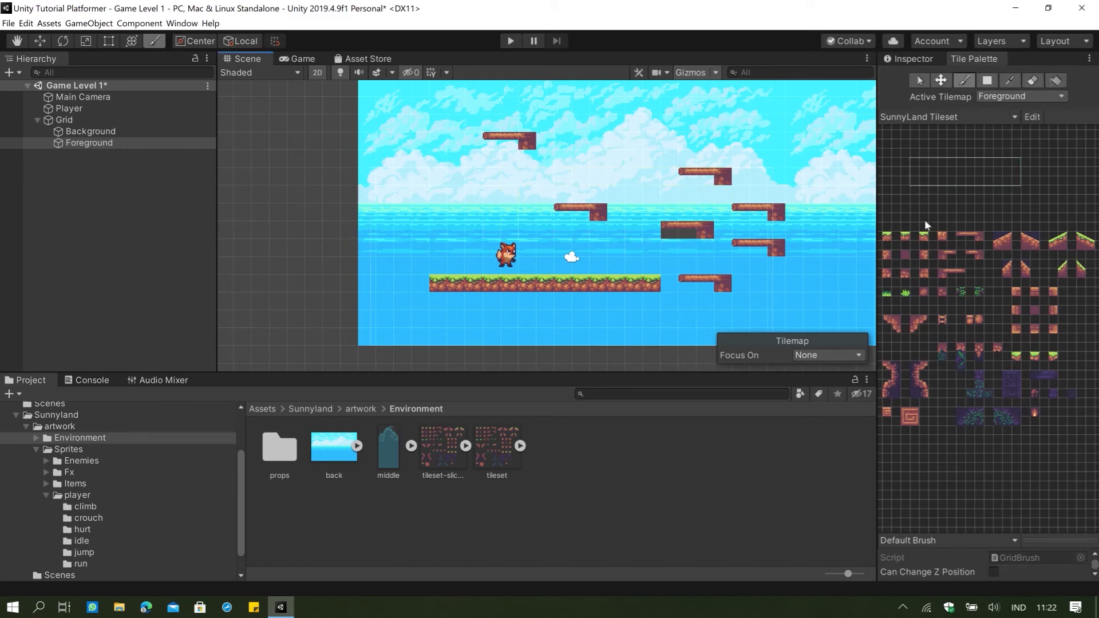
{"action": "left_click", "coordinate": [903, 263]}
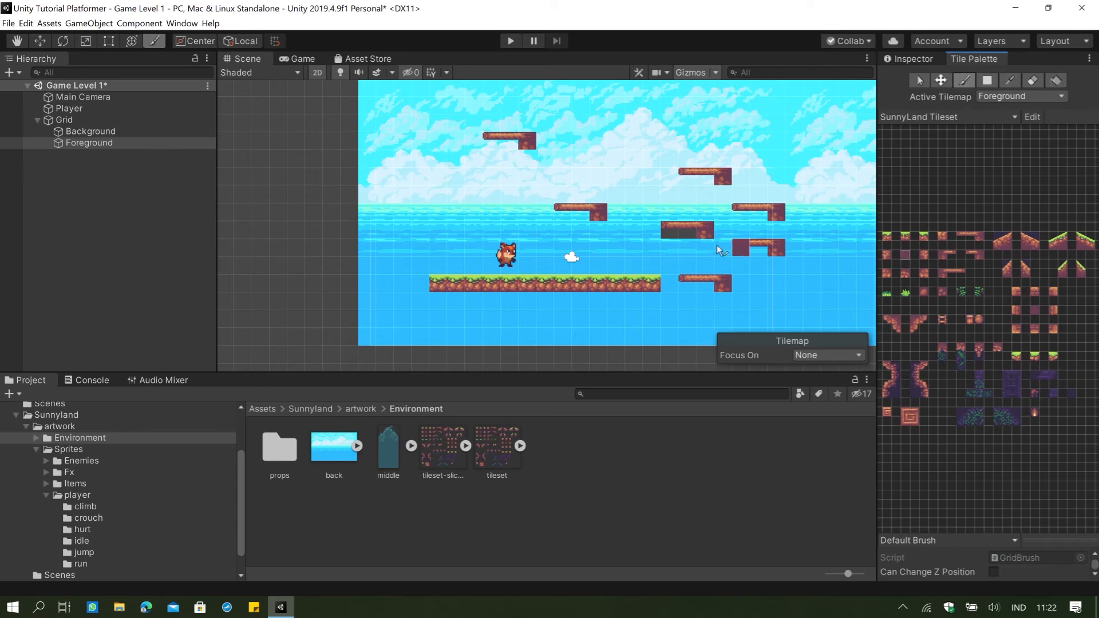
{"action": "left_click", "coordinate": [668, 229]}
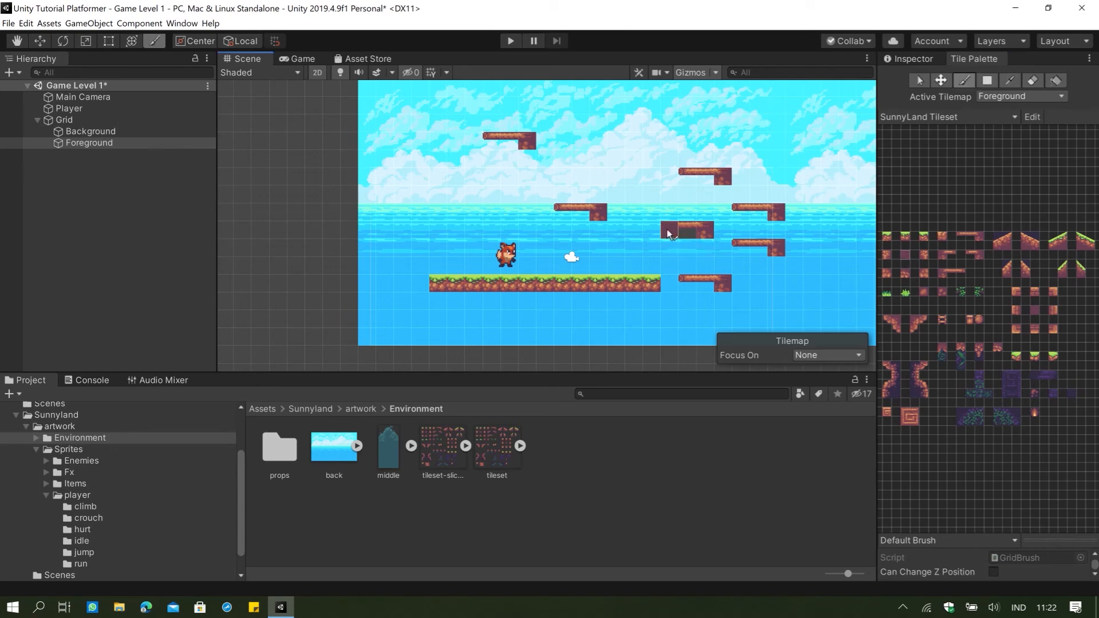
Erase the plain earth tiles from the Foreground tilemap and the misplaced platform beneath them from the Background tilemap.
{"action": "left_click", "coordinate": [987, 80]}
{"action": "left_click", "coordinate": [1032, 81]}
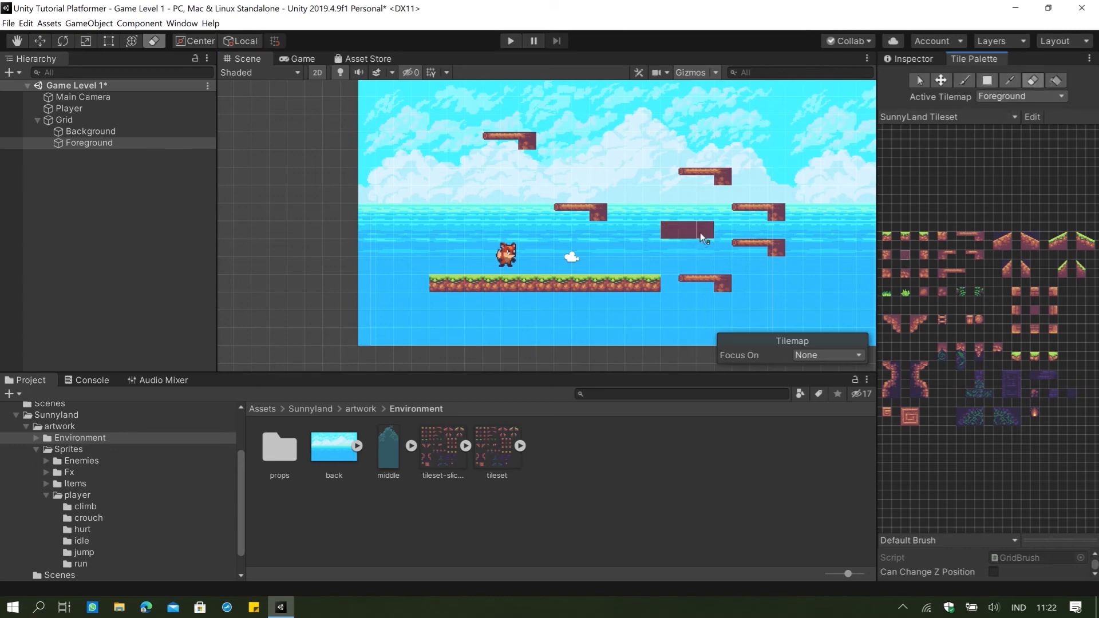
{"action": "left_click_drag", "start_coordinate": [699, 233], "coordinate": [683, 236]}
{"action": "left_click", "coordinate": [102, 132]}
{"action": "left_click_drag", "start_coordinate": [712, 237], "coordinate": [649, 235]}
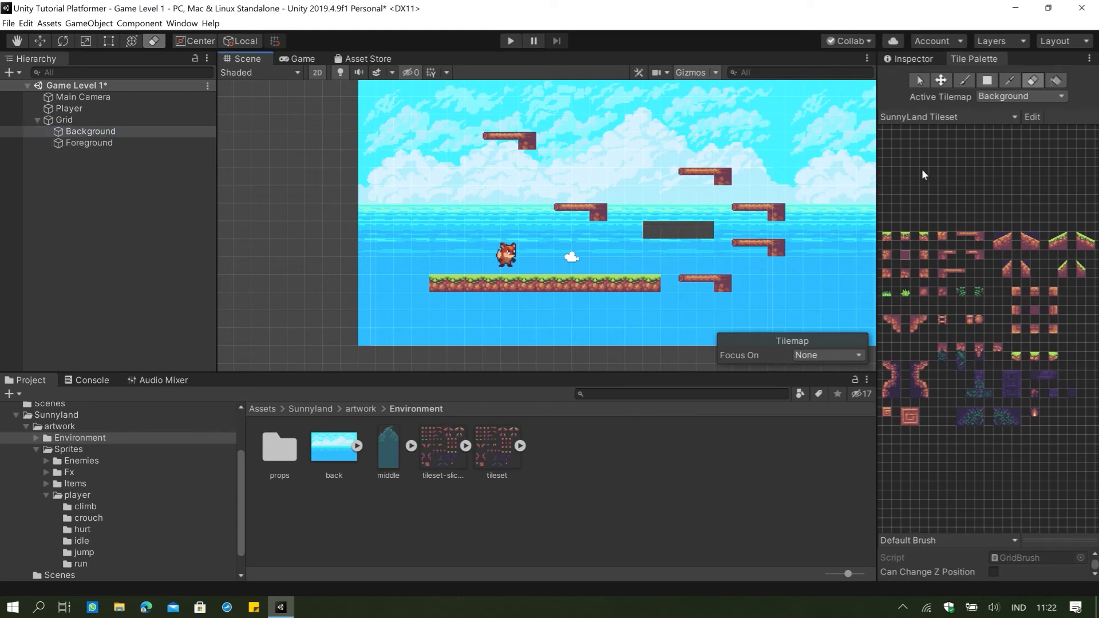
Repaint the Background tilemap with the full back image from the Background SunnyLand palette, covering the erased hole and the ground row.
{"action": "left_click", "coordinate": [921, 116]}
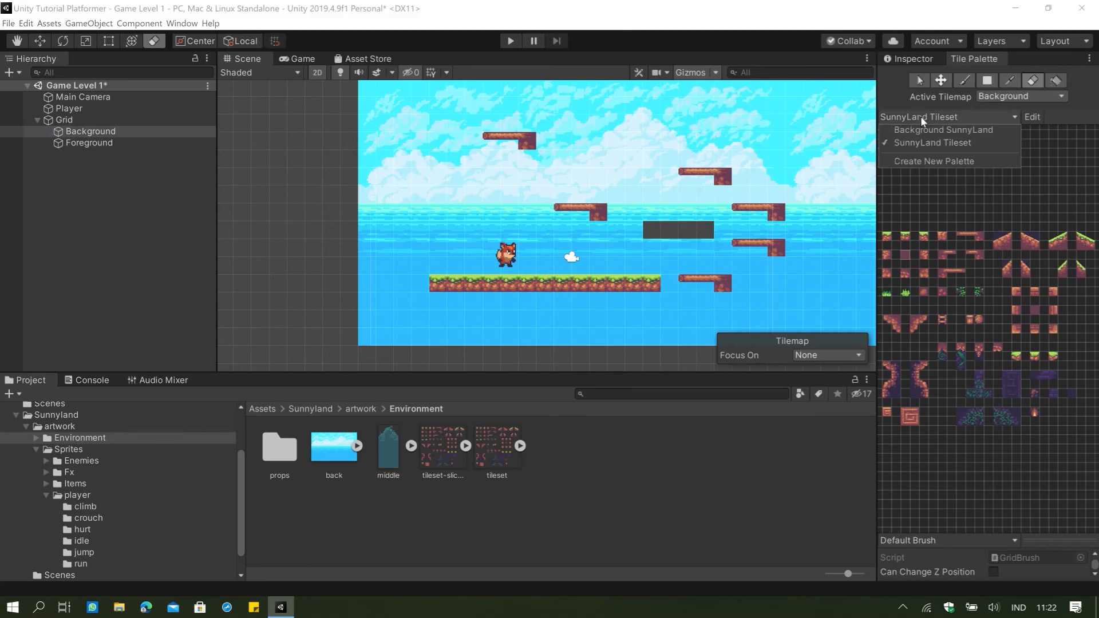
{"action": "left_click", "coordinate": [939, 130]}
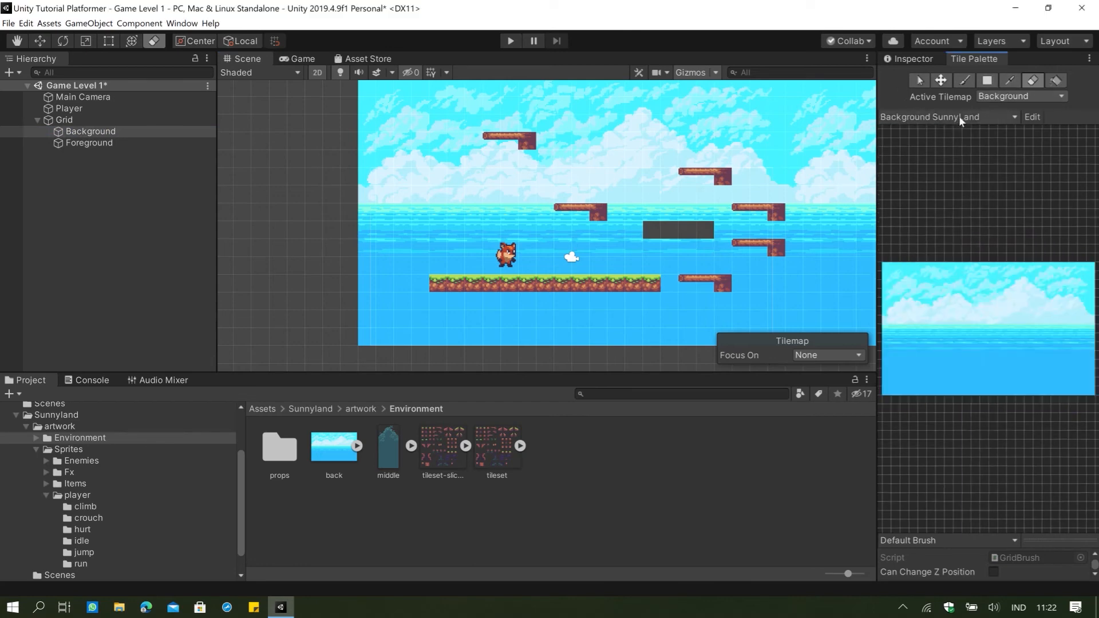
{"action": "left_click", "coordinate": [970, 84]}
{"action": "left_click", "coordinate": [890, 269]}
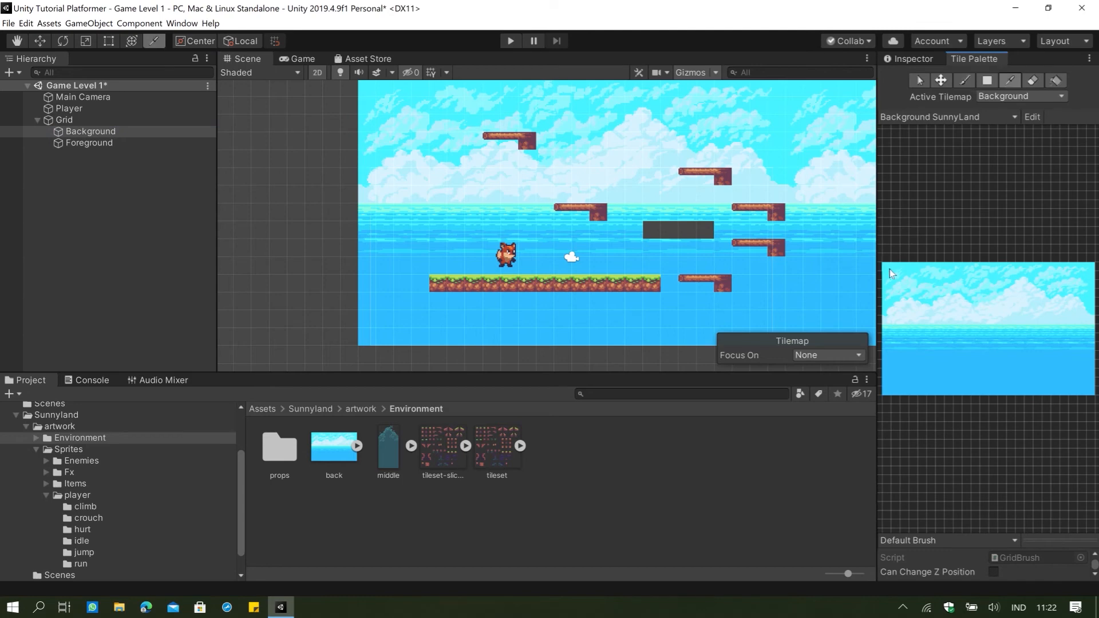
{"action": "mouse_move", "coordinate": [890, 269]}
{"action": "left_mouse_down"}
{"action": "mouse_move", "coordinate": [1055, 342]}
{"action": "mouse_move", "coordinate": [1097, 397]}
{"action": "left_mouse_up"}
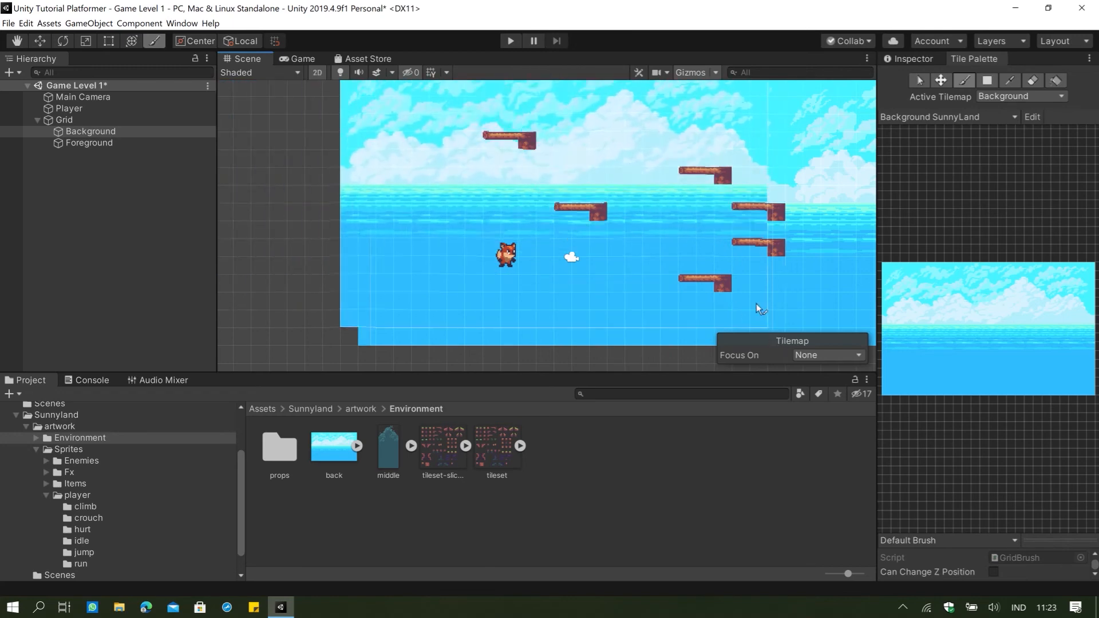
{"action": "middle_click_drag", "start_coordinate": [752, 249], "coordinate": [626, 252]}
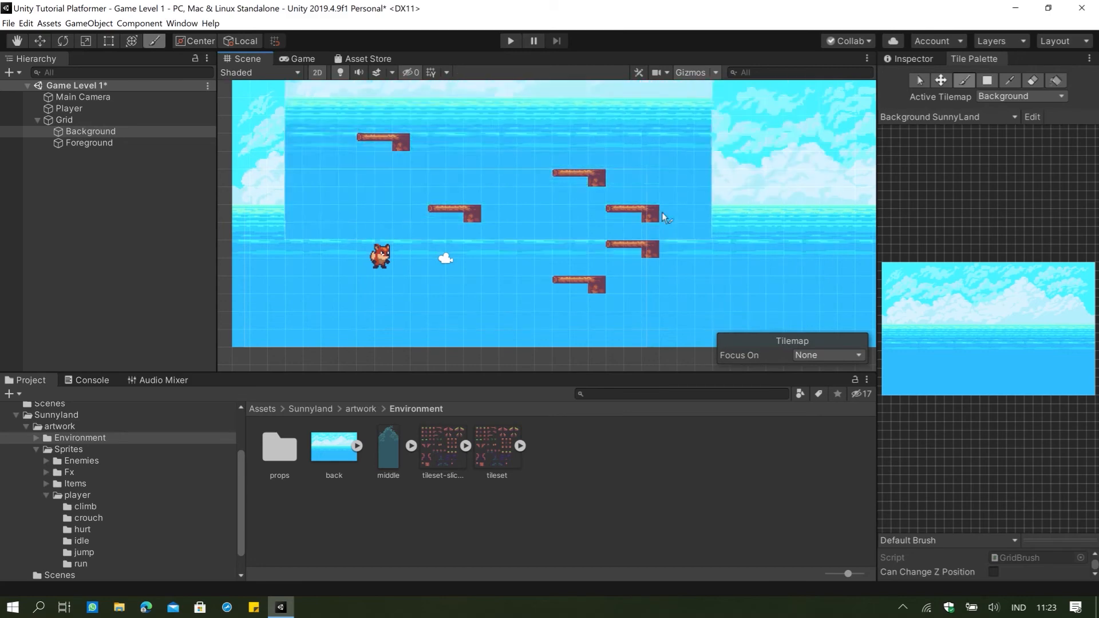
{"action": "scroll", "coordinate": [586, 230], "scroll_direction": "up", "scroll_amount": 2}
Make Foreground the active tilemap and paint a row of grass-topped SunnyLand Tileset ground about 12 tiles long beneath the player.
{"action": "left_click", "coordinate": [115, 142]}
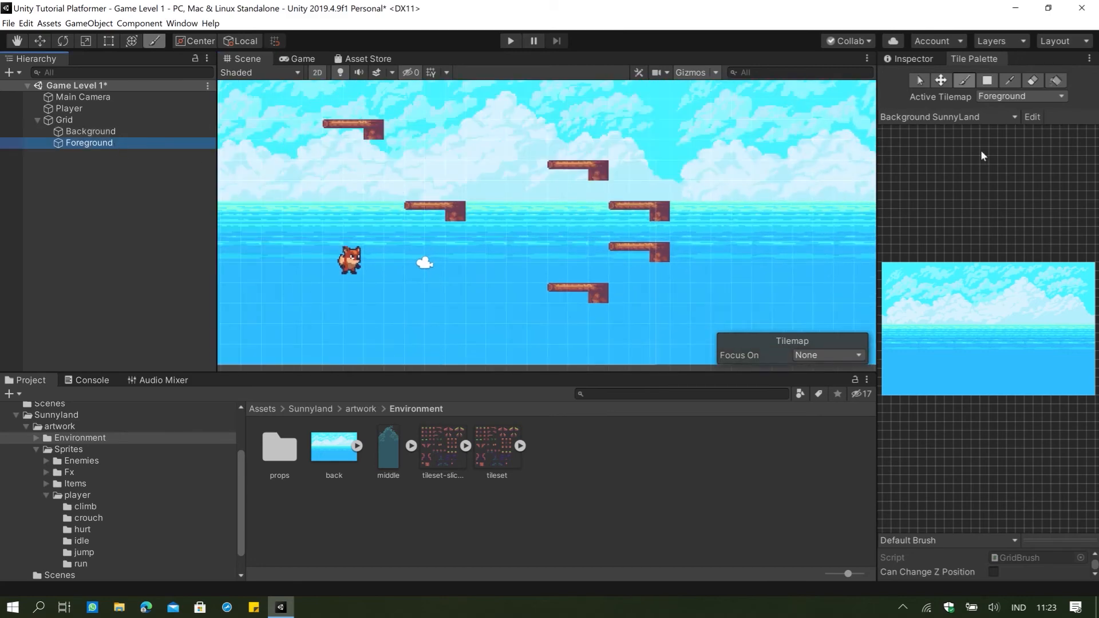
{"action": "left_click", "coordinate": [947, 117]}
{"action": "left_click", "coordinate": [947, 136]}
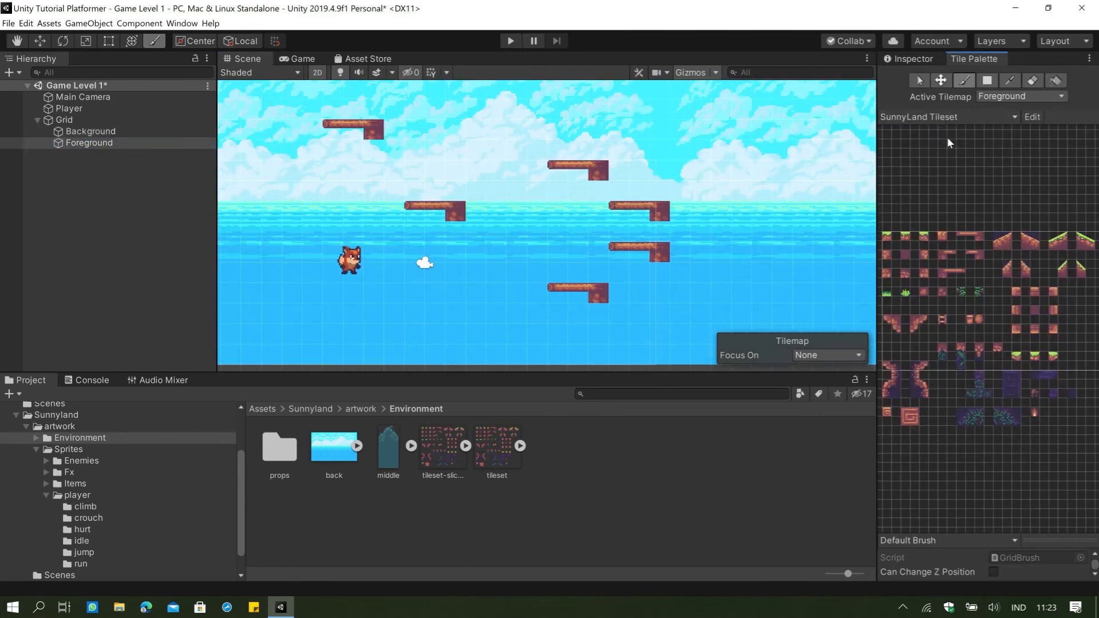
{"action": "scroll", "coordinate": [550, 210], "scroll_direction": "down", "scroll_amount": 3}
{"action": "middle_click_drag", "start_coordinate": [494, 220], "coordinate": [646, 214]}
{"action": "left_click", "coordinate": [990, 195]}
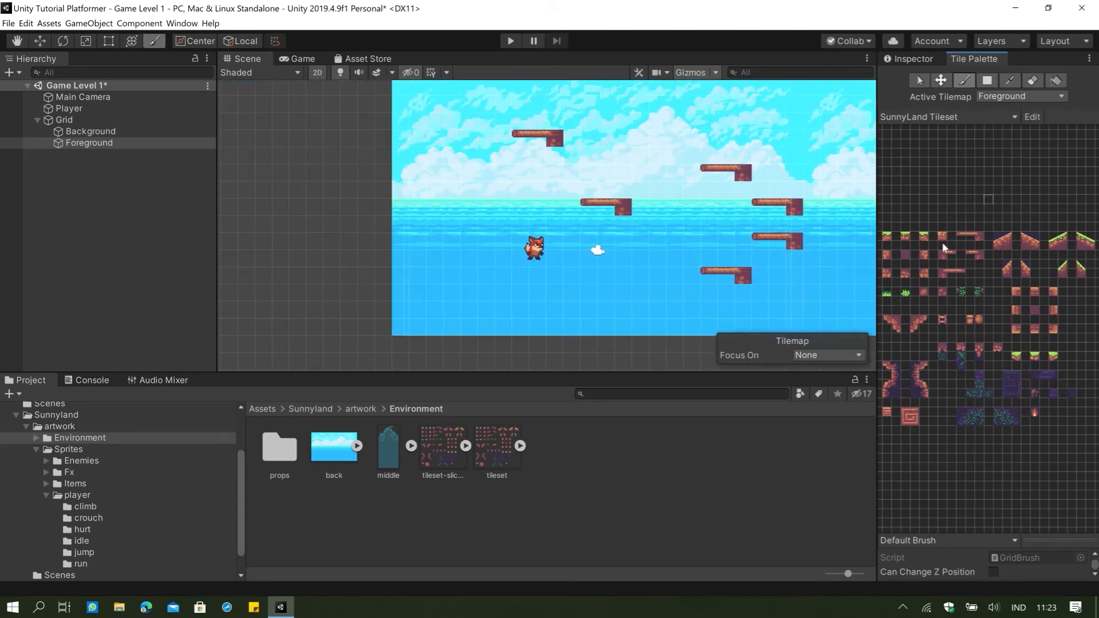
{"action": "left_click", "coordinate": [903, 237]}
{"action": "left_click_drag", "start_coordinate": [462, 276], "coordinate": [663, 279]}
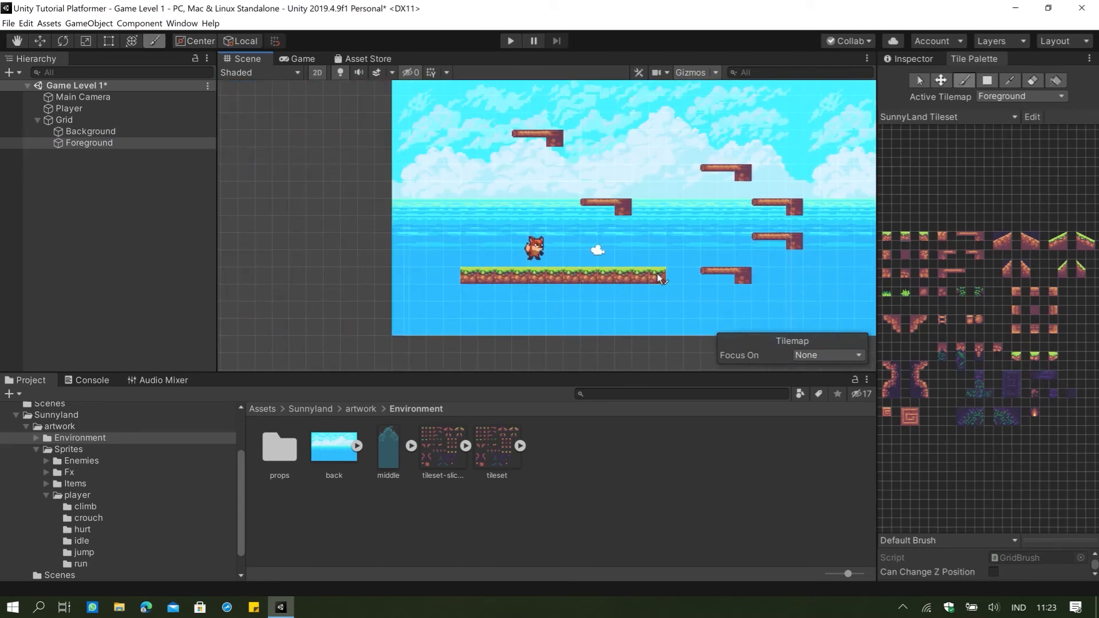
Try painting more platform pieces above the player on the Foreground tilemap, and undo those strokes.
{"action": "left_click", "coordinate": [960, 235]}
{"action": "left_click_drag", "start_coordinate": [985, 234], "coordinate": [981, 232]}
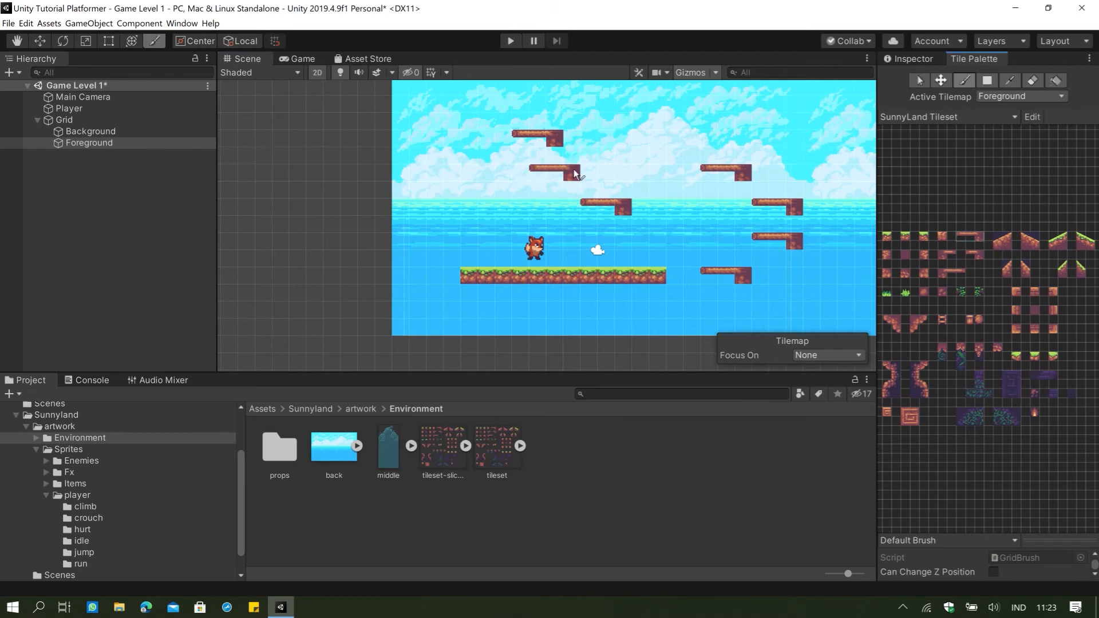
{"action": "mouse_move", "coordinate": [574, 173]}
{"action": "left_mouse_down"}
{"action": "mouse_move", "coordinate": [453, 227]}
{"action": "mouse_move", "coordinate": [537, 226]}
{"action": "left_mouse_up"}
{"action": "key", "text": "ctrl+z"}
{"action": "key", "text": "ctrl+z"}
{"action": "key", "text": "ctrl+z"}
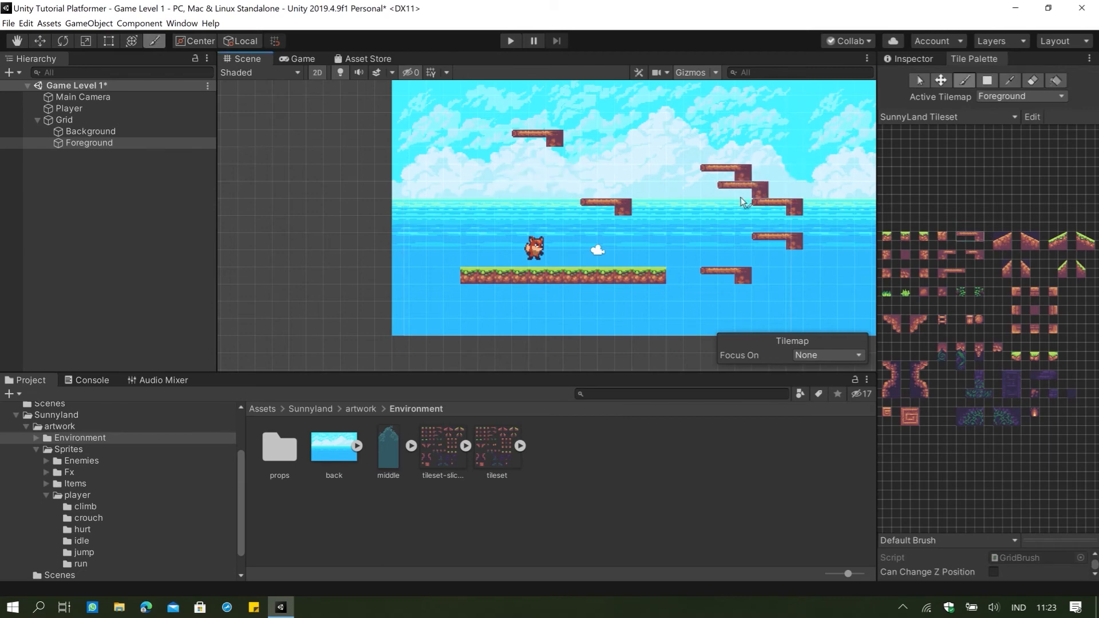
Check the layer assigned to the Foreground tilemap object and open the project's list of user layers.
{"action": "left_click", "coordinate": [18, 42]}
{"action": "mouse_move", "coordinate": [642, 214]}
{"action": "left_mouse_down"}
{"action": "mouse_move", "coordinate": [623, 238]}
{"action": "mouse_move", "coordinate": [628, 216]}
{"action": "mouse_move", "coordinate": [507, 214]}
{"action": "mouse_move", "coordinate": [613, 225]}
{"action": "mouse_move", "coordinate": [564, 234]}
{"action": "mouse_move", "coordinate": [527, 214]}
{"action": "left_mouse_up"}
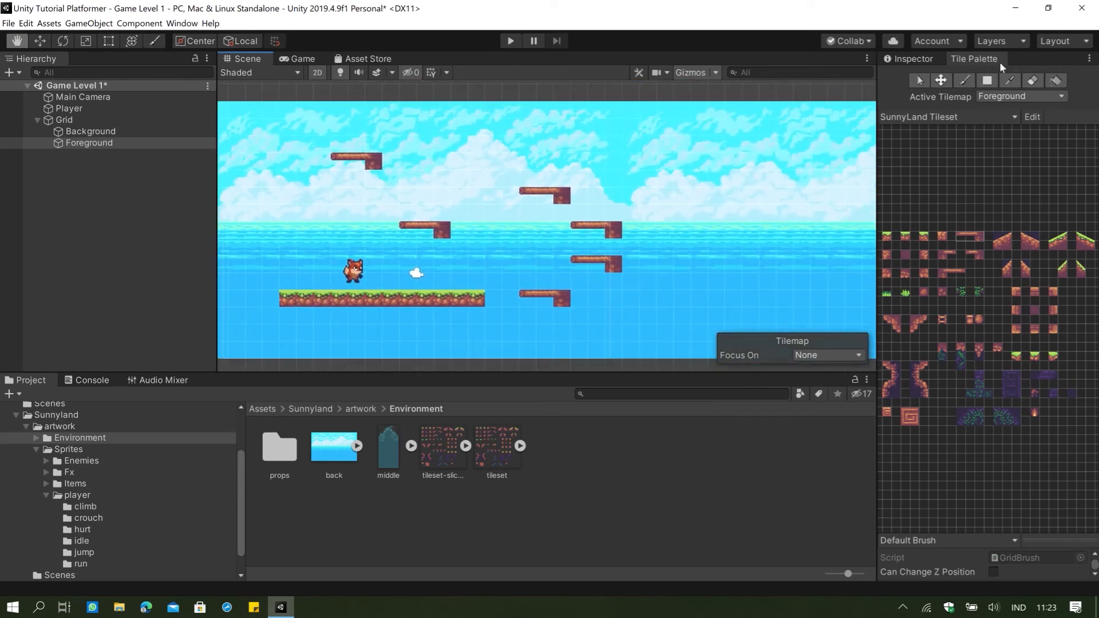
{"action": "left_click", "coordinate": [1012, 97]}
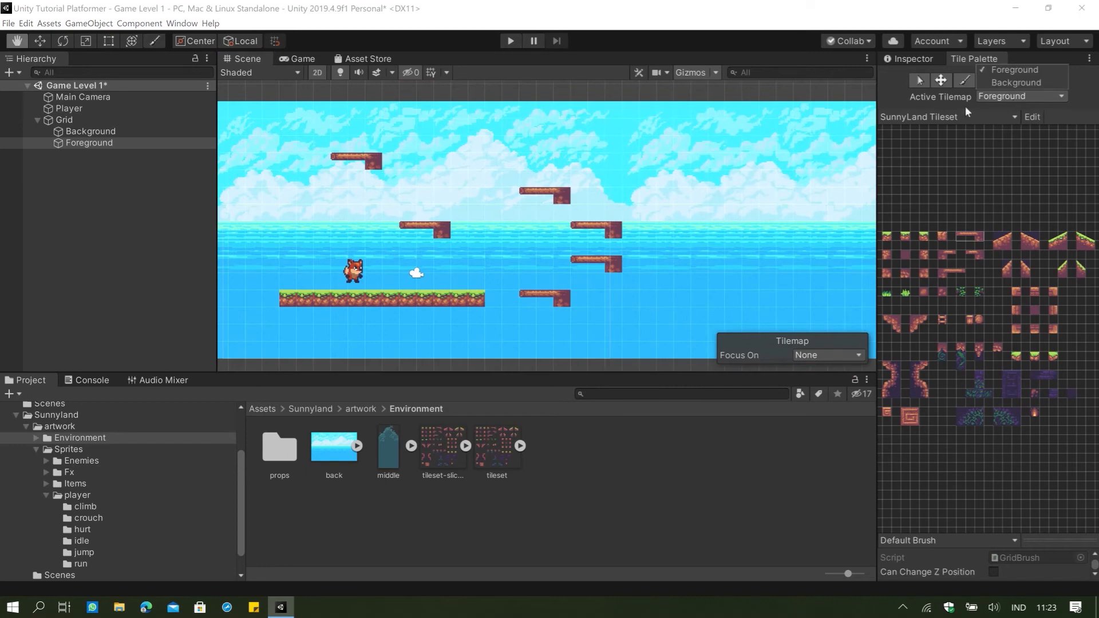
{"action": "left_click", "coordinate": [117, 143]}
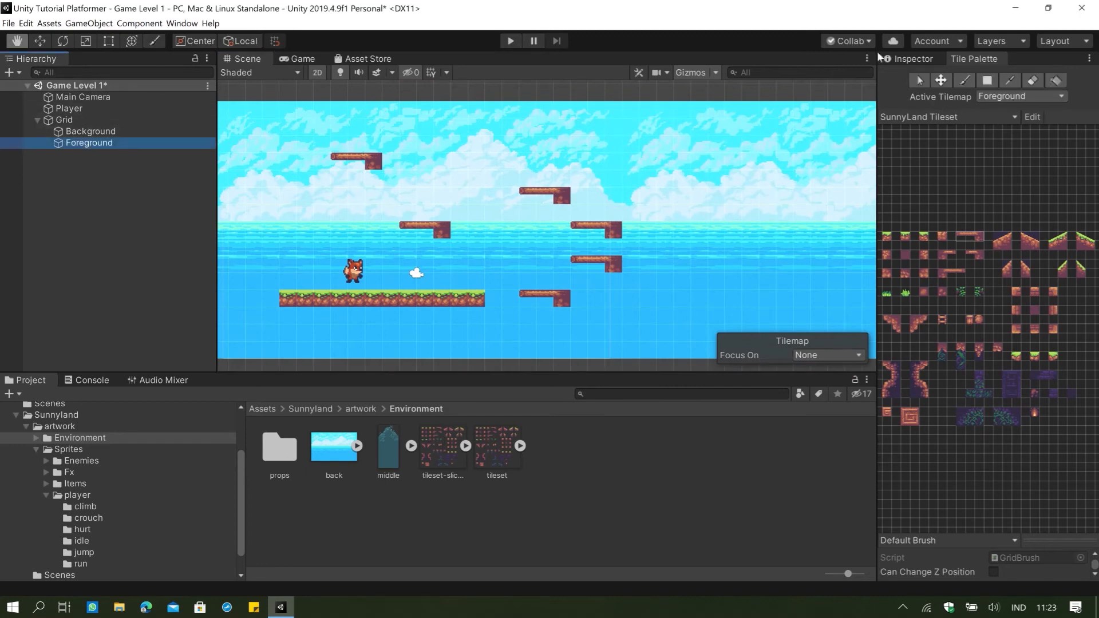
{"action": "left_click", "coordinate": [894, 56]}
{"action": "left_click", "coordinate": [1058, 95]}
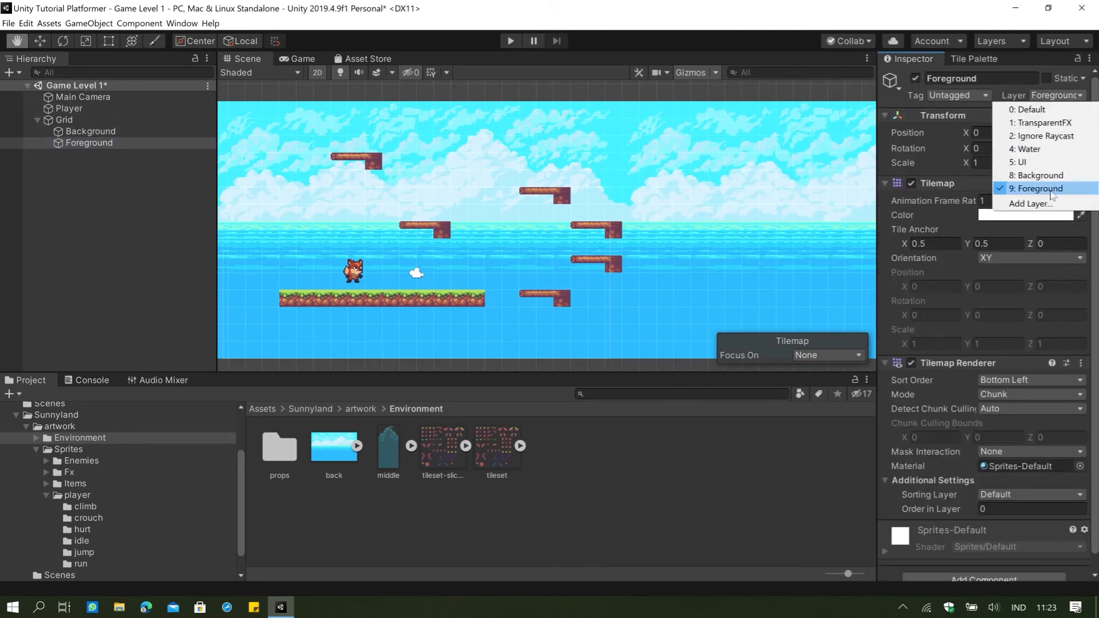
{"action": "left_click", "coordinate": [1050, 205]}
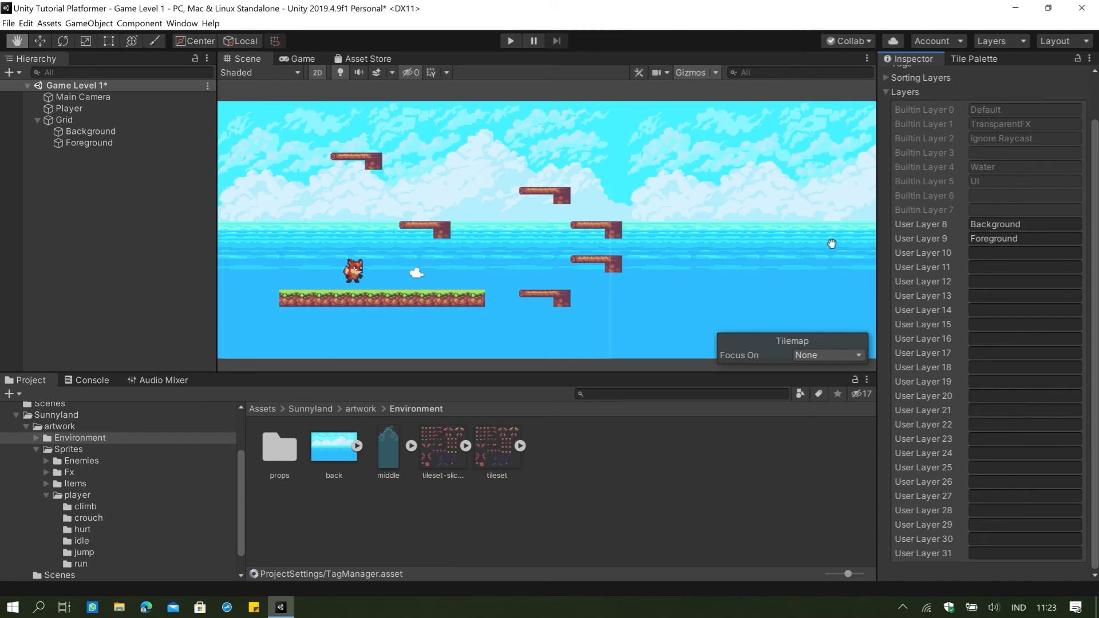
{"action": "left_click", "coordinate": [946, 235]}
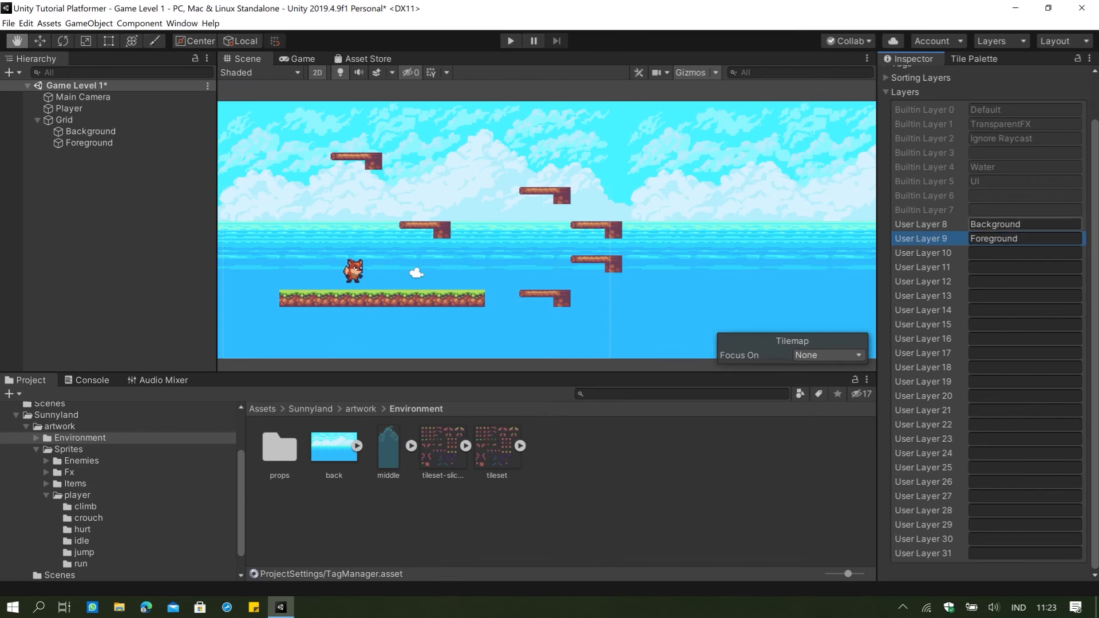
{"action": "left_click", "coordinate": [1035, 228]}
{"action": "left_click", "coordinate": [1034, 228]}
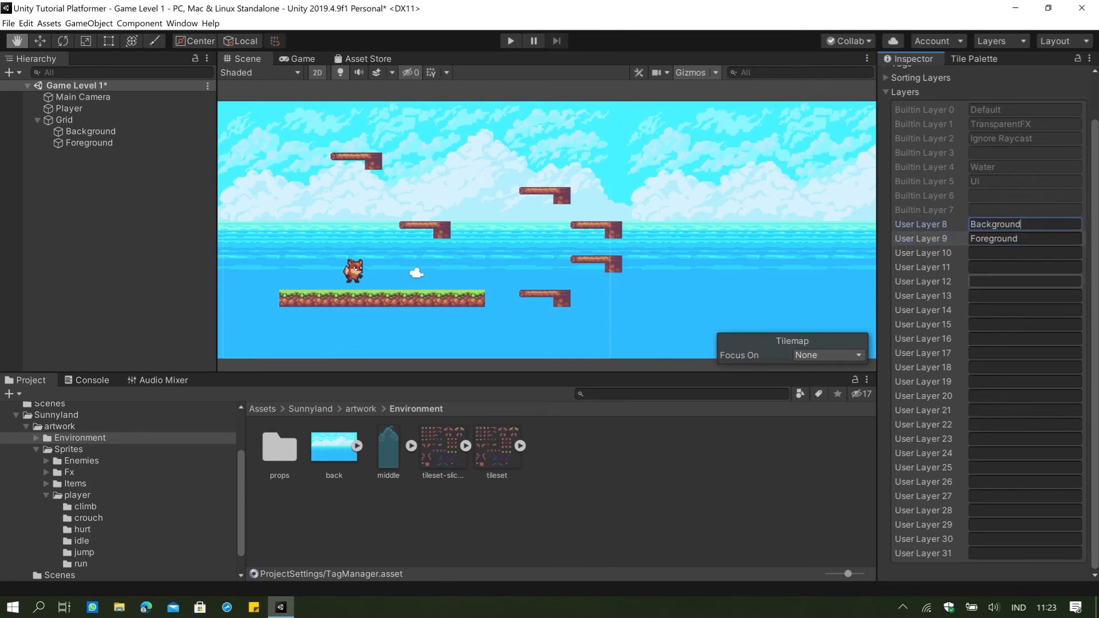
Try entering Foregrond as User Layer 13 and Background as User Layer 14, and clear both entries.
{"action": "left_click", "coordinate": [1014, 294]}
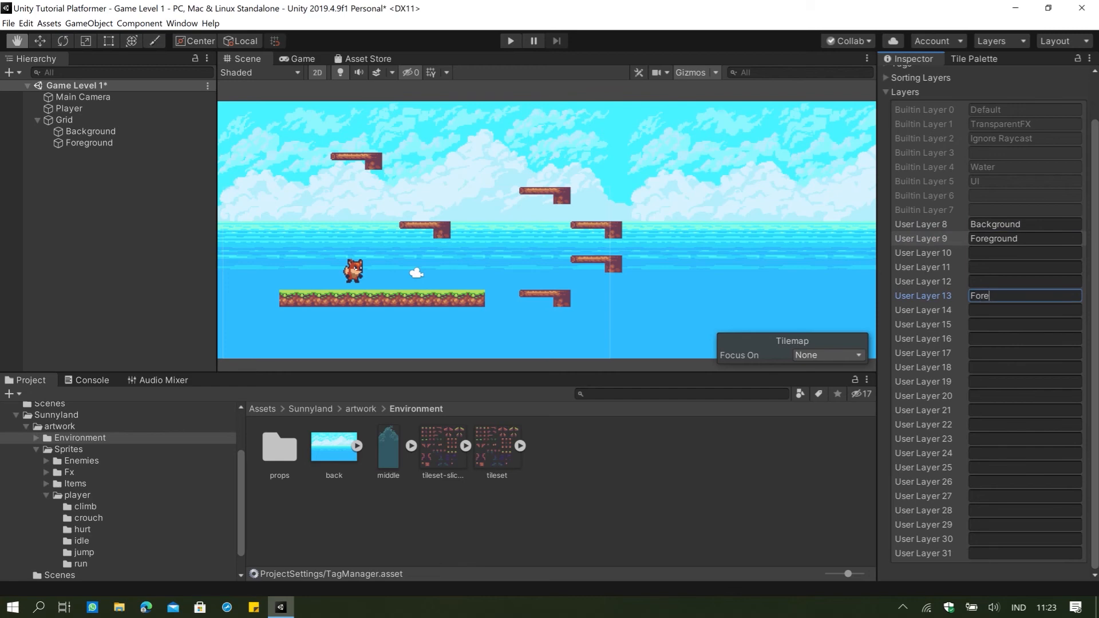
{"action": "left_click", "coordinate": [1004, 314]}
{"action": "type", "text": "B"}
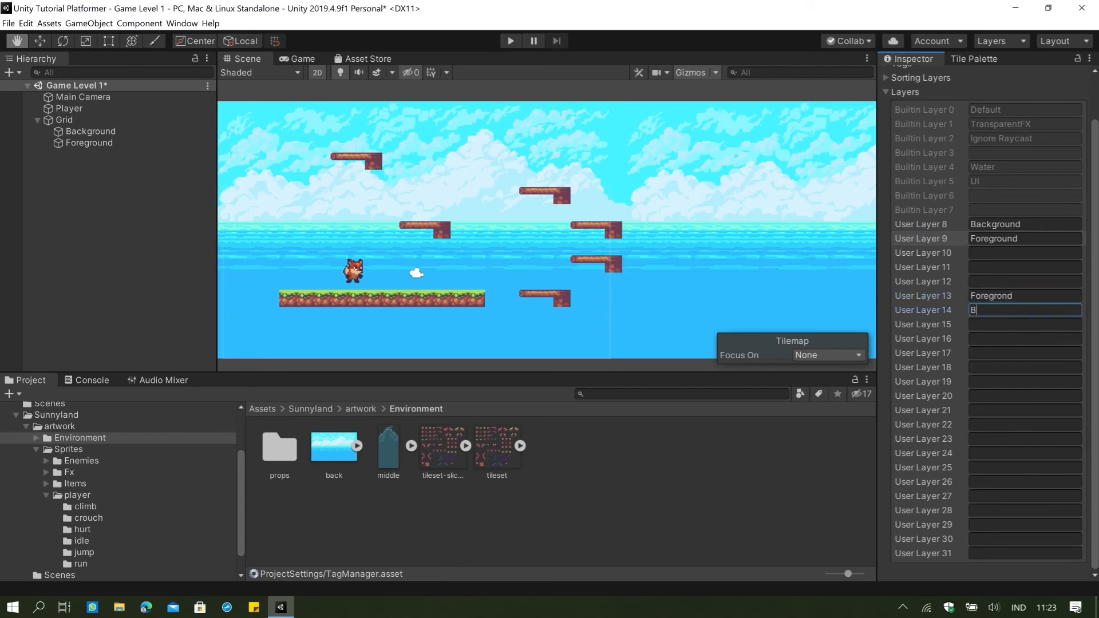
{"action": "type", "text": "ackground"}
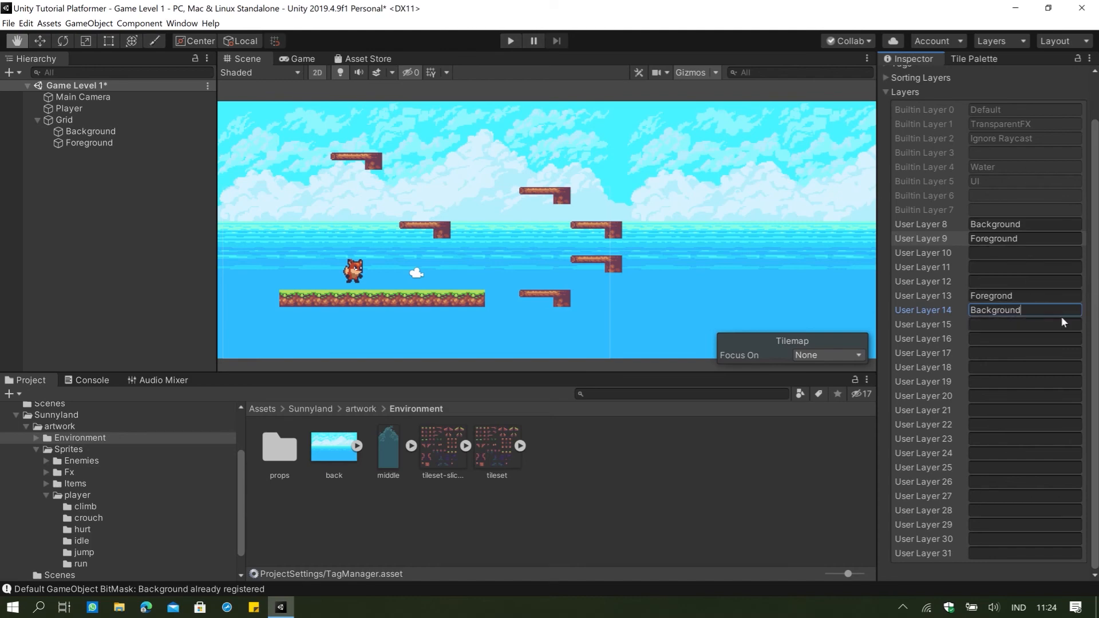
{"action": "key", "text": "ctrl+a"}
{"action": "key", "text": "BackSpace"}
{"action": "left_click", "coordinate": [1039, 294]}
{"action": "key", "text": "ctrl+a"}
{"action": "key", "text": "BackSpace"}
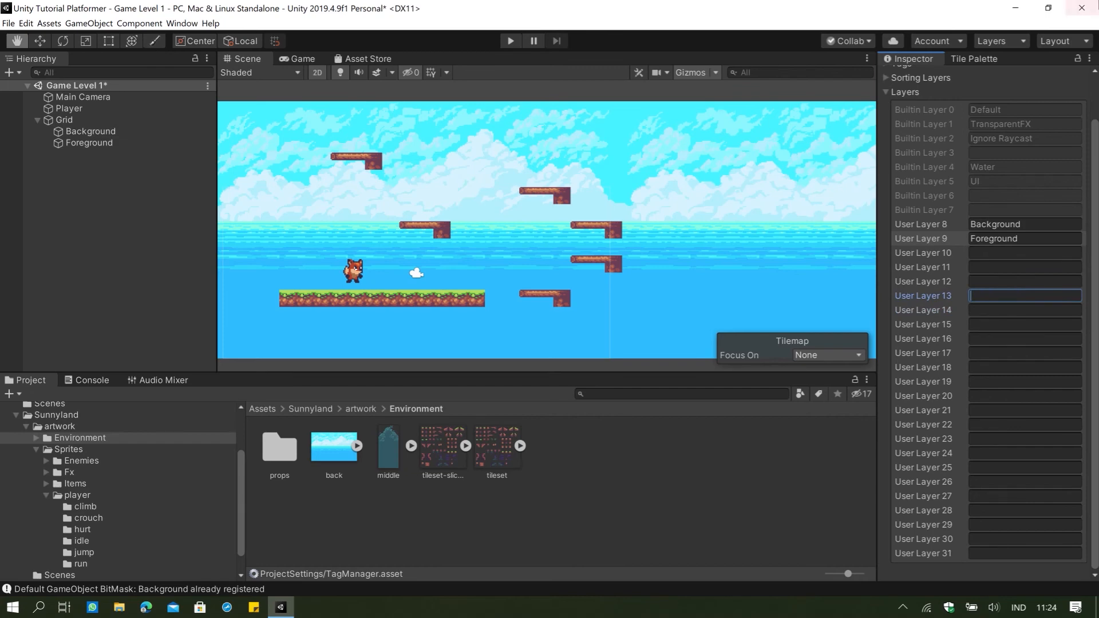
Erase all the platform pieces and the grass-topped ground row from the Foreground tilemap.
{"action": "left_click", "coordinate": [973, 59]}
{"action": "scroll", "coordinate": [424, 228], "scroll_direction": "down", "scroll_amount": 6}
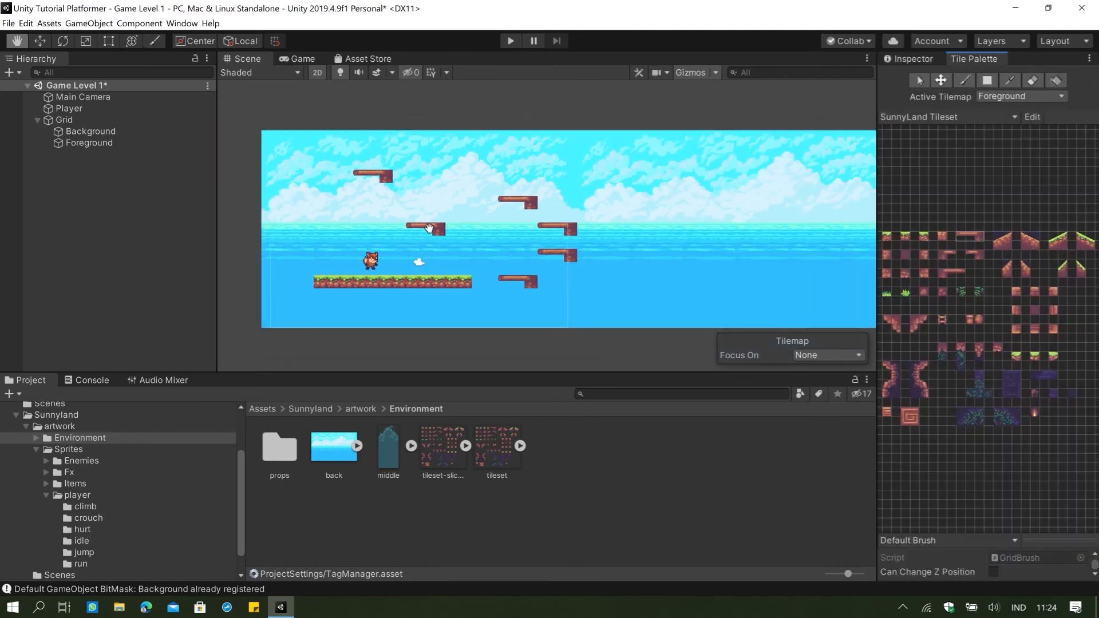
{"action": "scroll", "coordinate": [424, 228], "scroll_direction": "up", "scroll_amount": 3}
{"action": "left_click_drag", "start_coordinate": [426, 230], "coordinate": [494, 256]}
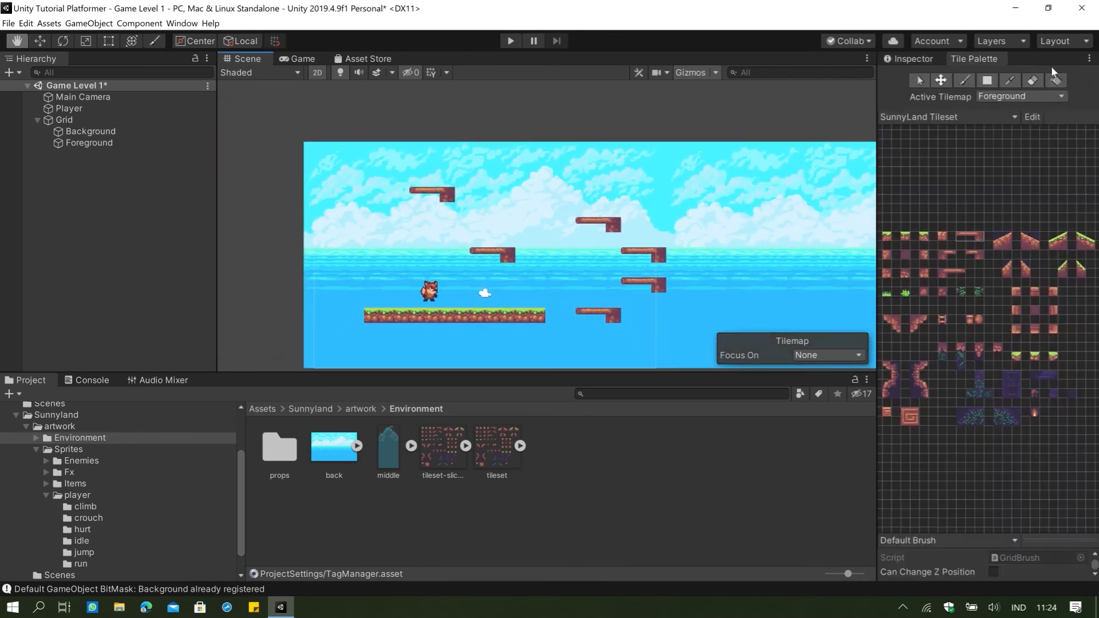
{"action": "left_click", "coordinate": [1032, 80]}
{"action": "left_click", "coordinate": [443, 203]}
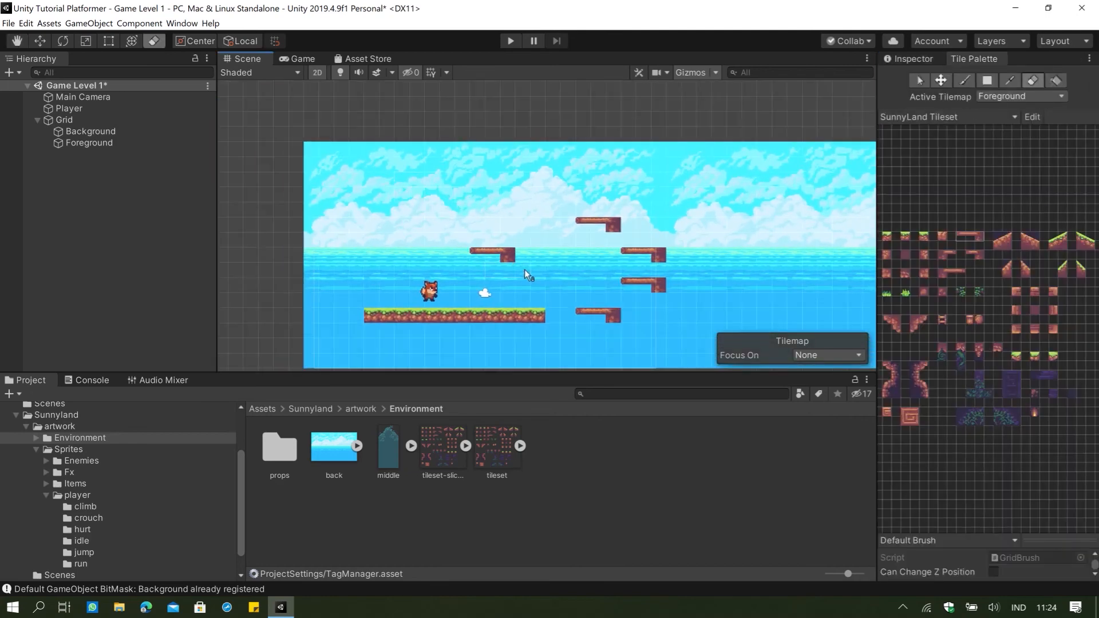
{"action": "mouse_move", "coordinate": [621, 221]}
{"action": "left_mouse_down"}
{"action": "mouse_move", "coordinate": [565, 227]}
{"action": "mouse_move", "coordinate": [637, 280]}
{"action": "mouse_move", "coordinate": [641, 297]}
{"action": "left_mouse_up"}
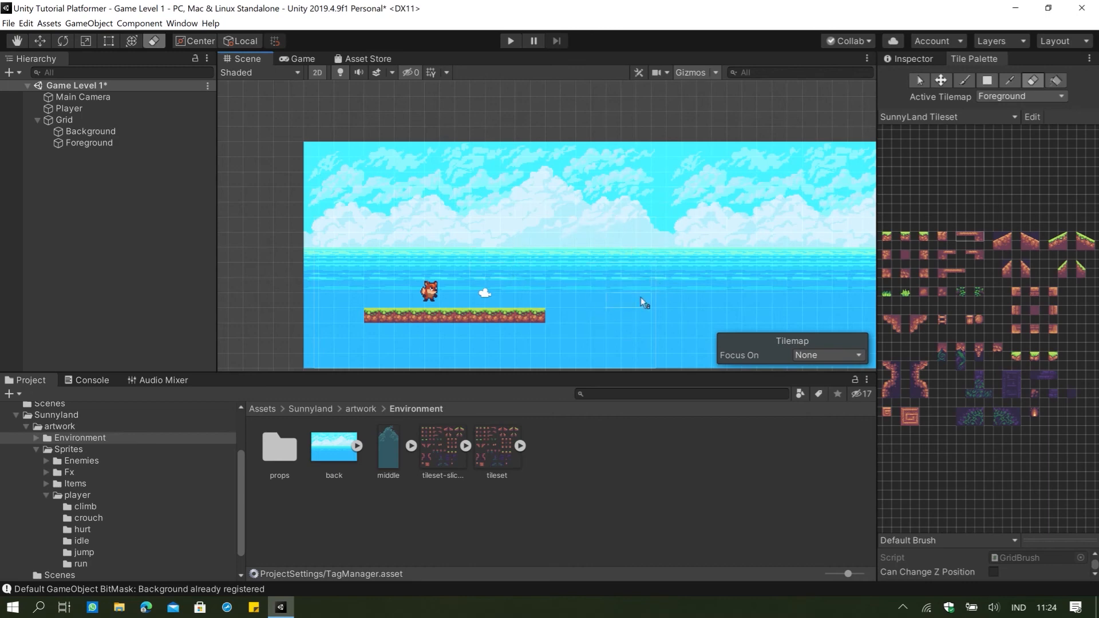
{"action": "mouse_move", "coordinate": [454, 347]}
{"action": "left_mouse_down"}
{"action": "mouse_move", "coordinate": [548, 306]}
{"action": "mouse_move", "coordinate": [433, 320]}
{"action": "left_mouse_up"}
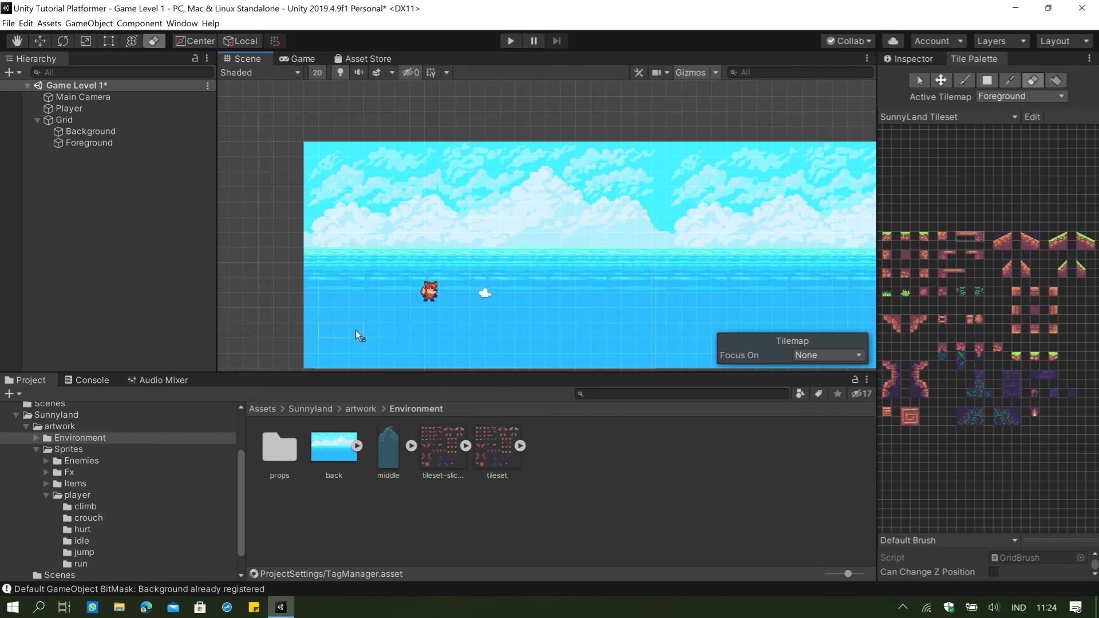
{"action": "scroll", "coordinate": [421, 299], "scroll_direction": "up", "scroll_amount": 3}
{"action": "mouse_move", "coordinate": [421, 298]}
{"action": "middle_mouse_down"}
{"action": "mouse_move", "coordinate": [397, 257]}
{"action": "mouse_move", "coordinate": [394, 307]}
{"action": "mouse_move", "coordinate": [395, 291]}
{"action": "middle_mouse_up"}
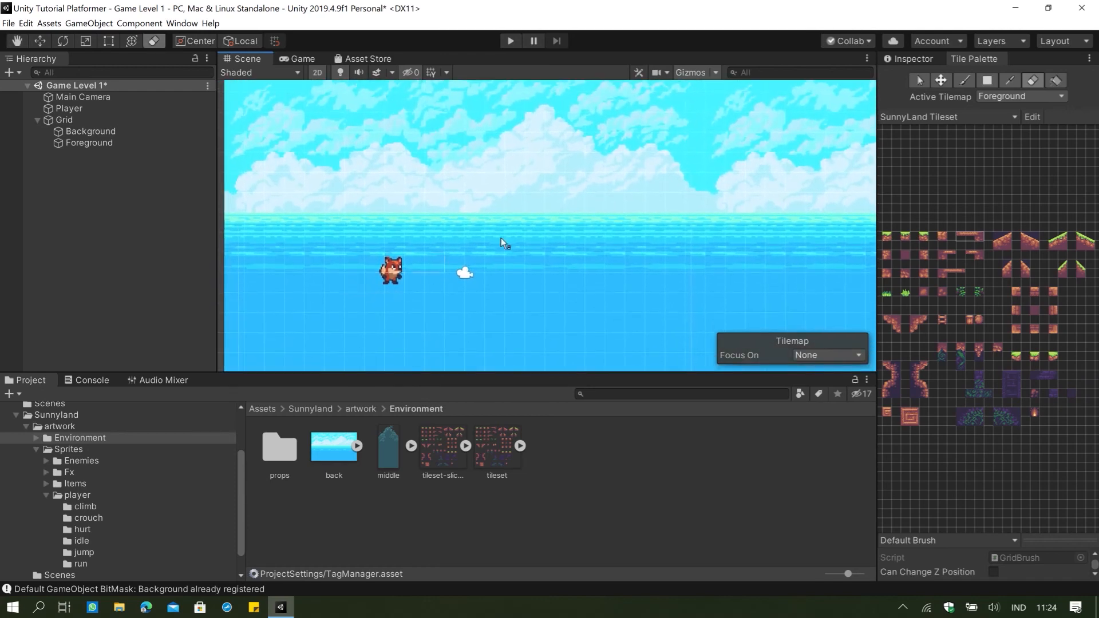
{"action": "left_click", "coordinate": [904, 236]}
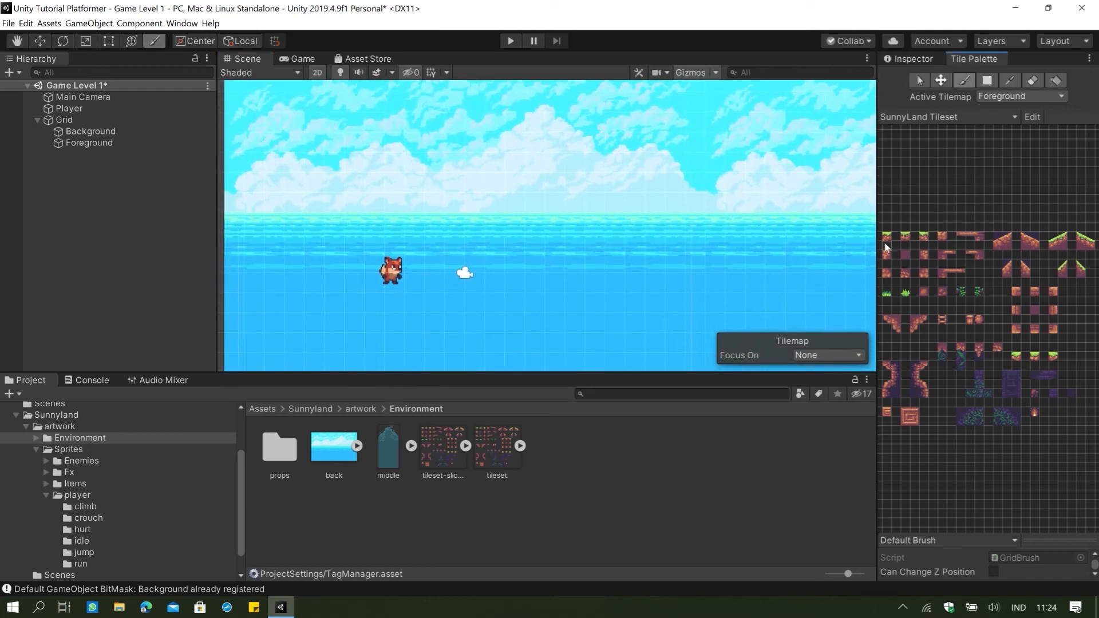
{"action": "left_click", "coordinate": [891, 244]}
{"action": "scroll", "coordinate": [404, 273], "scroll_direction": "down", "scroll_amount": 2}
{"action": "middle_click_drag", "start_coordinate": [405, 274], "coordinate": [448, 242]}
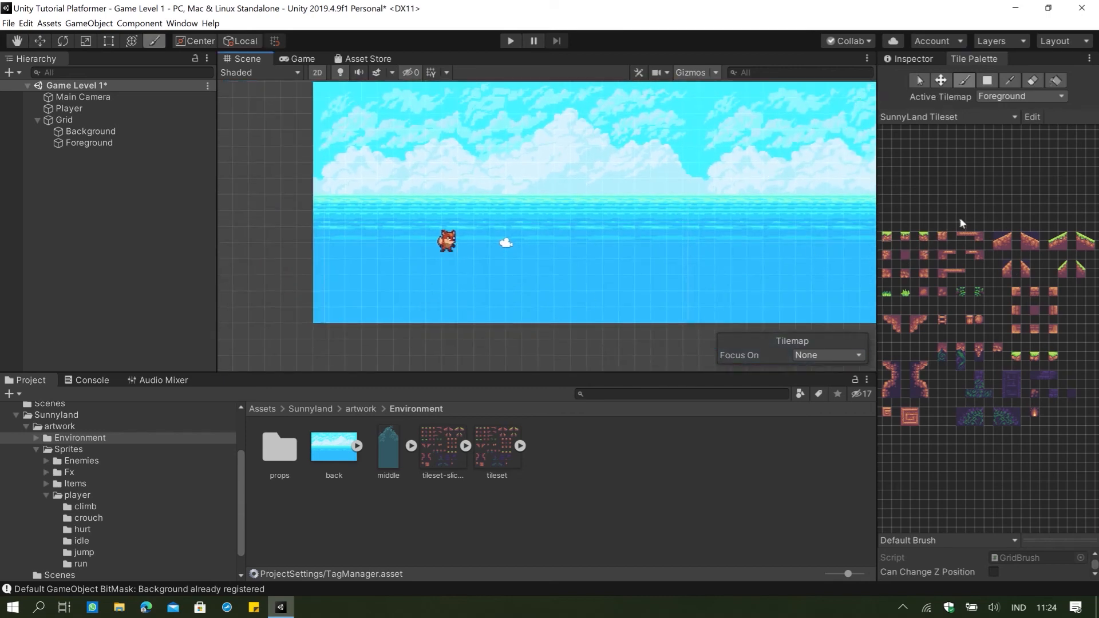
{"action": "scroll", "coordinate": [713, 217], "scroll_direction": "down", "scroll_amount": 2}
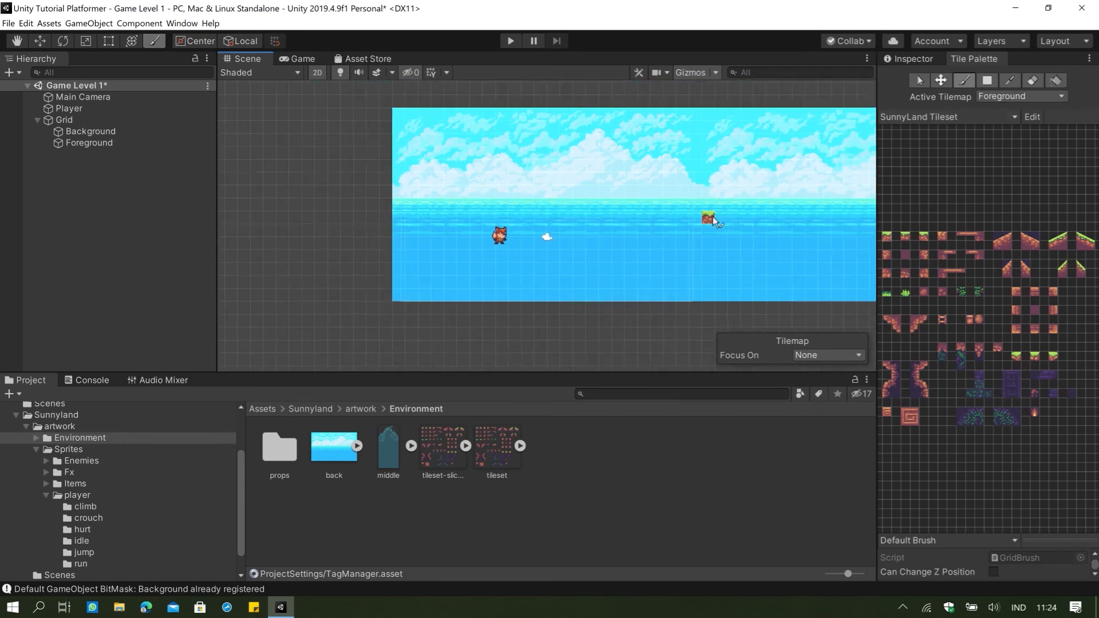
Make Background the active tilemap and pick the full back image from the Background SunnyLand palette as the brush.
{"action": "middle_click_drag", "start_coordinate": [713, 216], "coordinate": [431, 226]}
{"action": "mouse_move", "coordinate": [675, 200]}
{"action": "middle_mouse_down"}
{"action": "mouse_move", "coordinate": [543, 201]}
{"action": "mouse_move", "coordinate": [833, 171]}
{"action": "mouse_move", "coordinate": [675, 201]}
{"action": "middle_mouse_up"}
{"action": "left_click", "coordinate": [956, 116]}
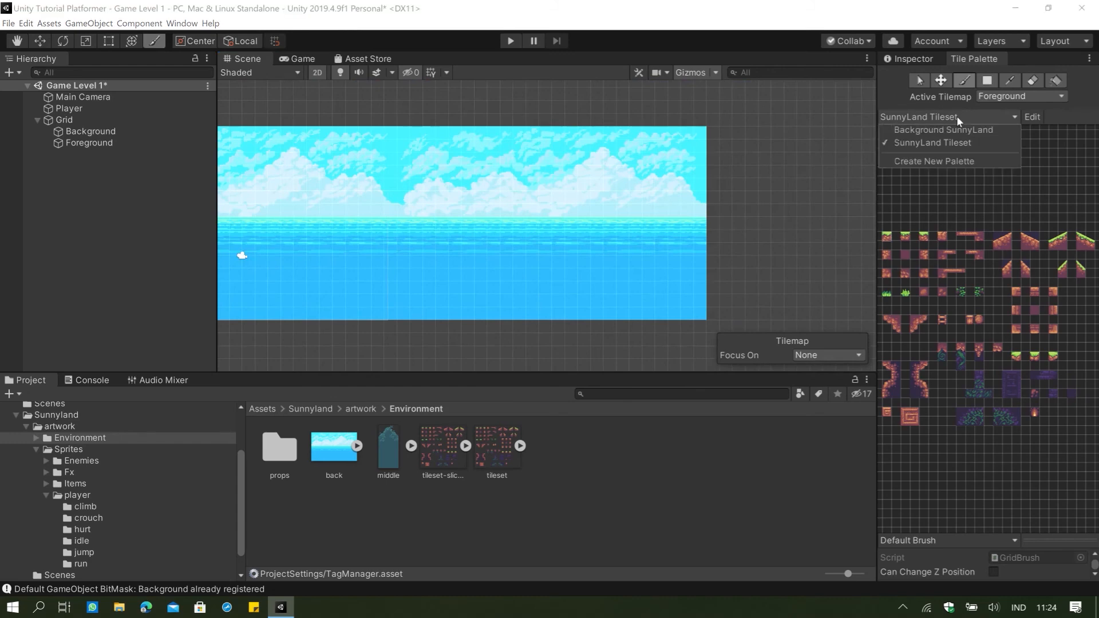
{"action": "left_click", "coordinate": [953, 131]}
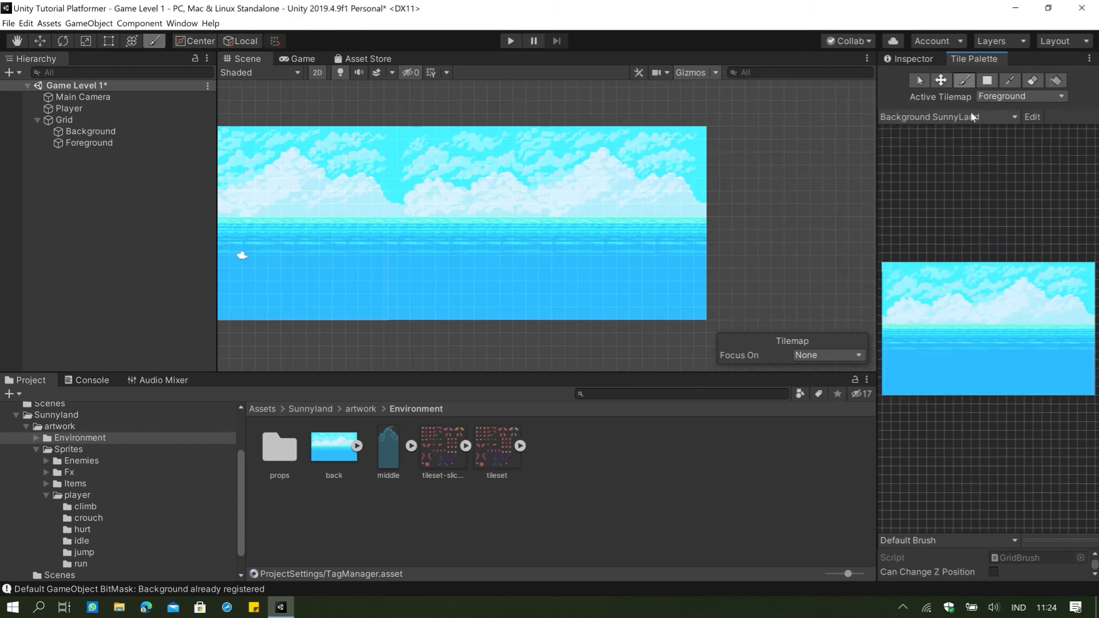
{"action": "left_click", "coordinate": [1004, 100]}
{"action": "left_click", "coordinate": [1011, 83]}
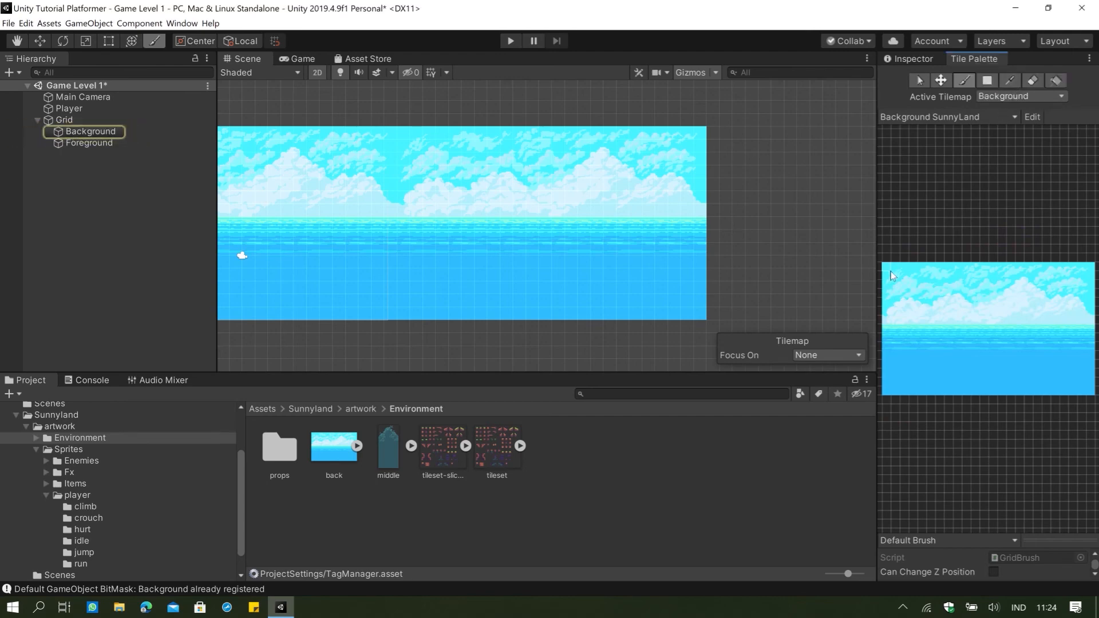
{"action": "key", "text": "i"}
{"action": "left_click_drag", "start_coordinate": [1092, 385], "coordinate": [1094, 389]}
Extend the backdrop to the right by painting further copies of the back image edge to edge on the Background tilemap.
{"action": "middle_click_drag", "start_coordinate": [759, 255], "coordinate": [523, 250]}
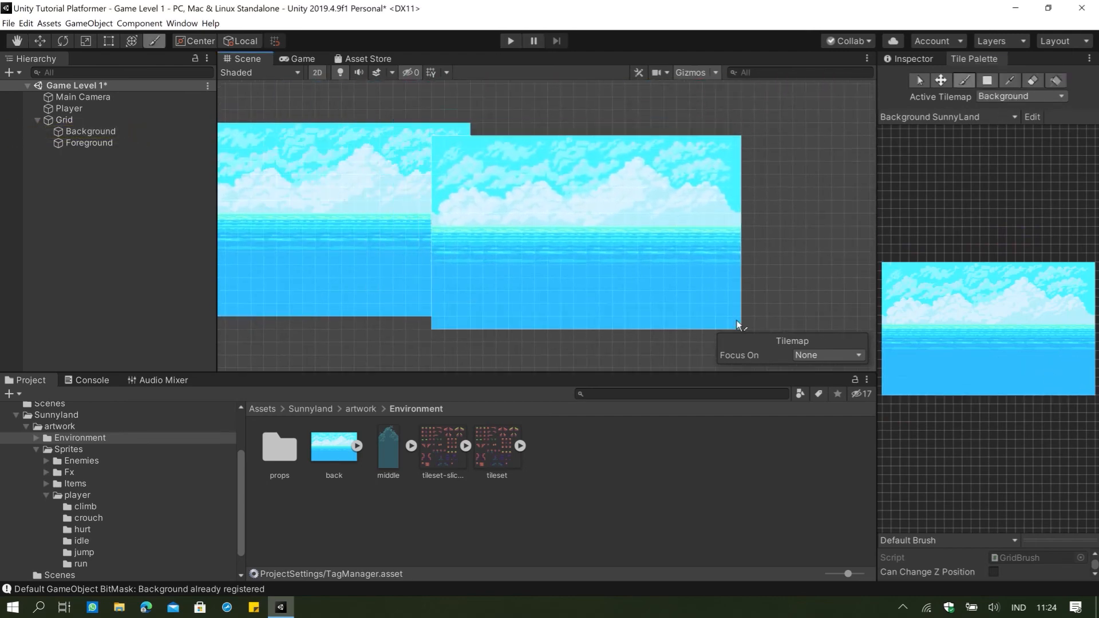
{"action": "left_click", "coordinate": [764, 312]}
{"action": "middle_click_drag", "start_coordinate": [751, 300], "coordinate": [426, 275]}
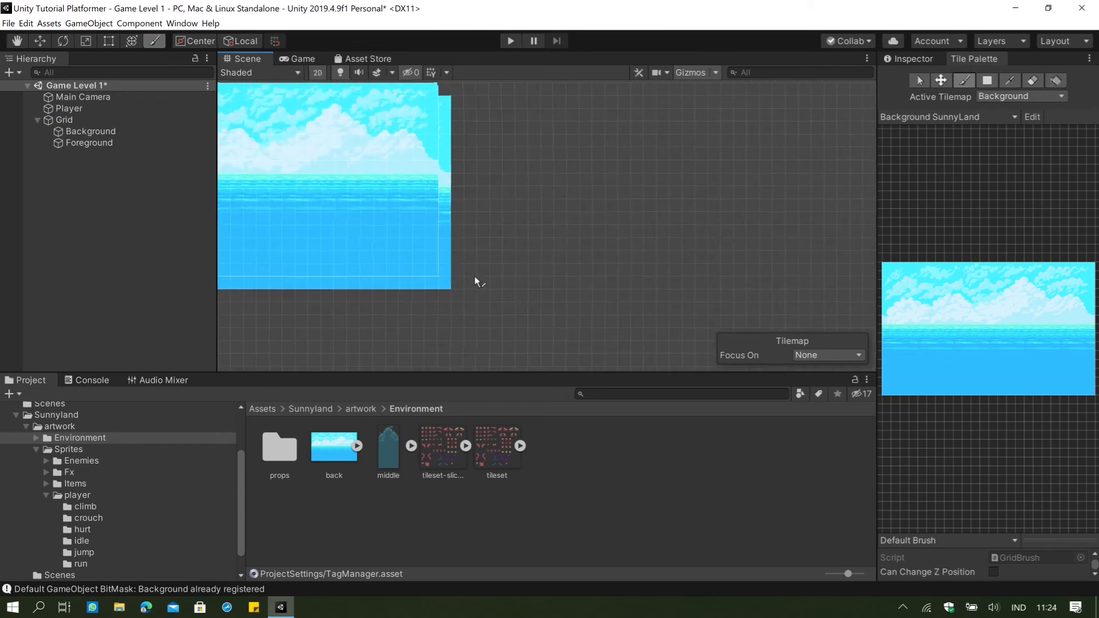
{"action": "left_click", "coordinate": [756, 286]}
{"action": "middle_click_drag", "start_coordinate": [757, 287], "coordinate": [416, 278]}
{"action": "left_click", "coordinate": [717, 281]}
{"action": "middle_click_drag", "start_coordinate": [713, 269], "coordinate": [870, 281]}
{"action": "mouse_move", "coordinate": [572, 244]}
{"action": "middle_mouse_down"}
{"action": "mouse_move", "coordinate": [694, 261]}
{"action": "mouse_move", "coordinate": [774, 240]}
{"action": "mouse_move", "coordinate": [879, 253]}
{"action": "middle_mouse_up"}
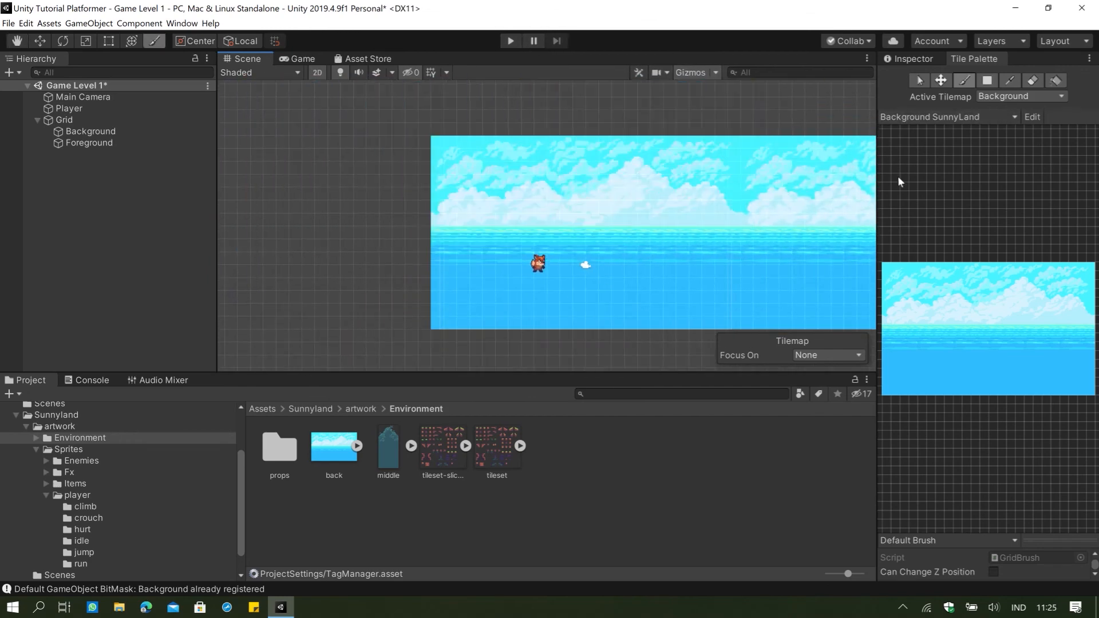
Paint a grass-topped left corner from SunnyLand Tileset on the Foreground tilemap, with a column of left-edge earth tiles down to the backdrop's lower edge.
{"action": "left_click", "coordinate": [955, 118]}
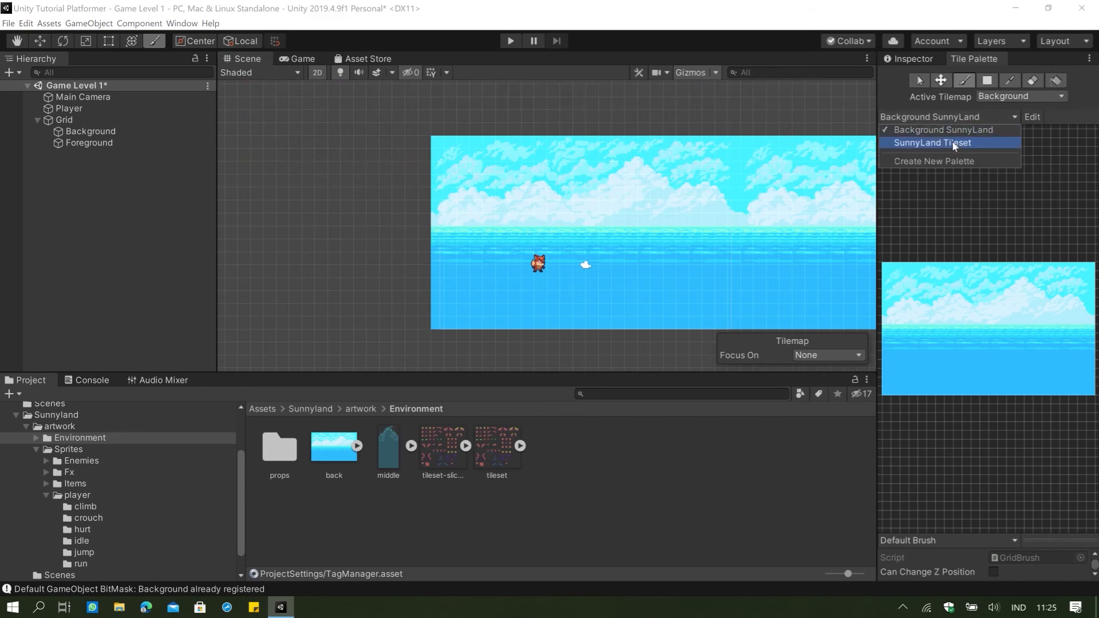
{"action": "left_click", "coordinate": [952, 142]}
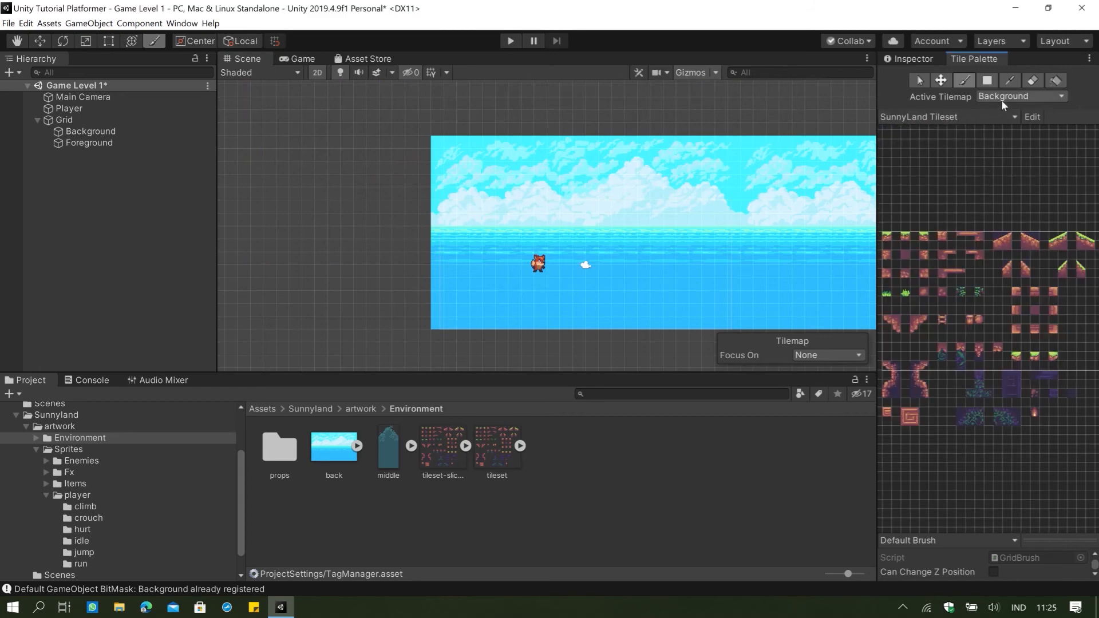
{"action": "left_click", "coordinate": [1003, 98]}
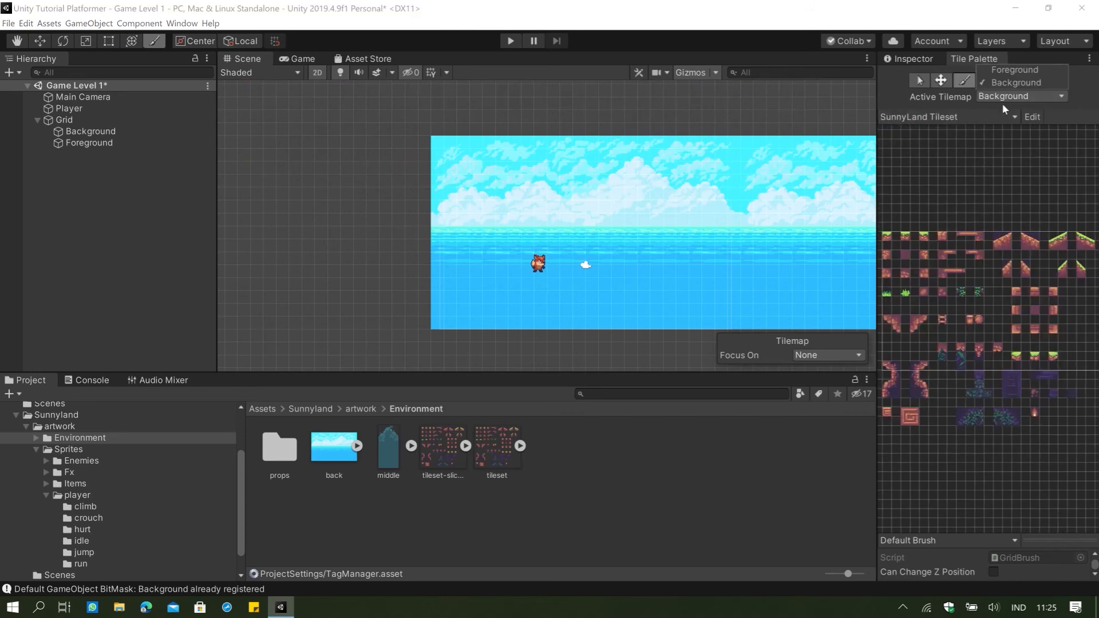
{"action": "left_click", "coordinate": [1015, 70]}
{"action": "scroll", "coordinate": [571, 261], "scroll_direction": "up", "scroll_amount": 3}
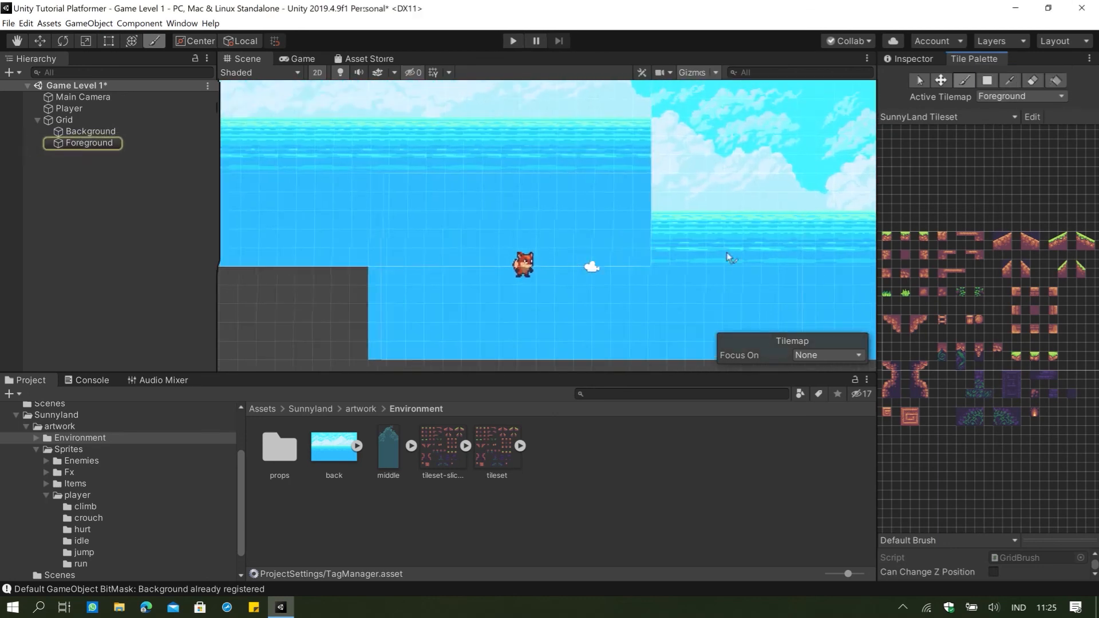
{"action": "left_click", "coordinate": [906, 240]}
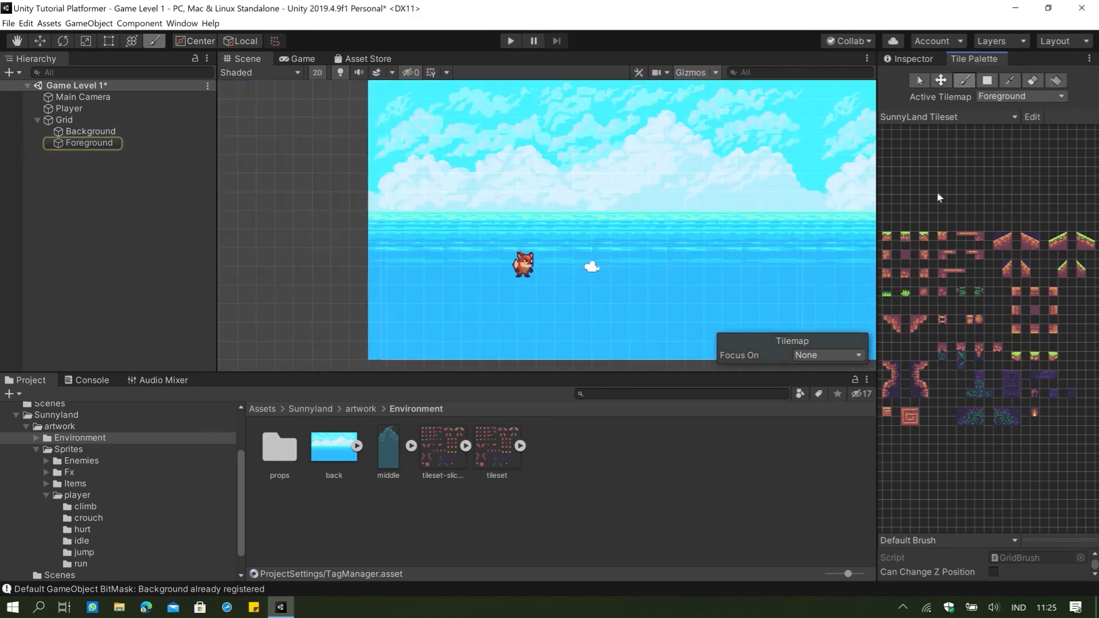
{"action": "left_click", "coordinate": [843, 276]}
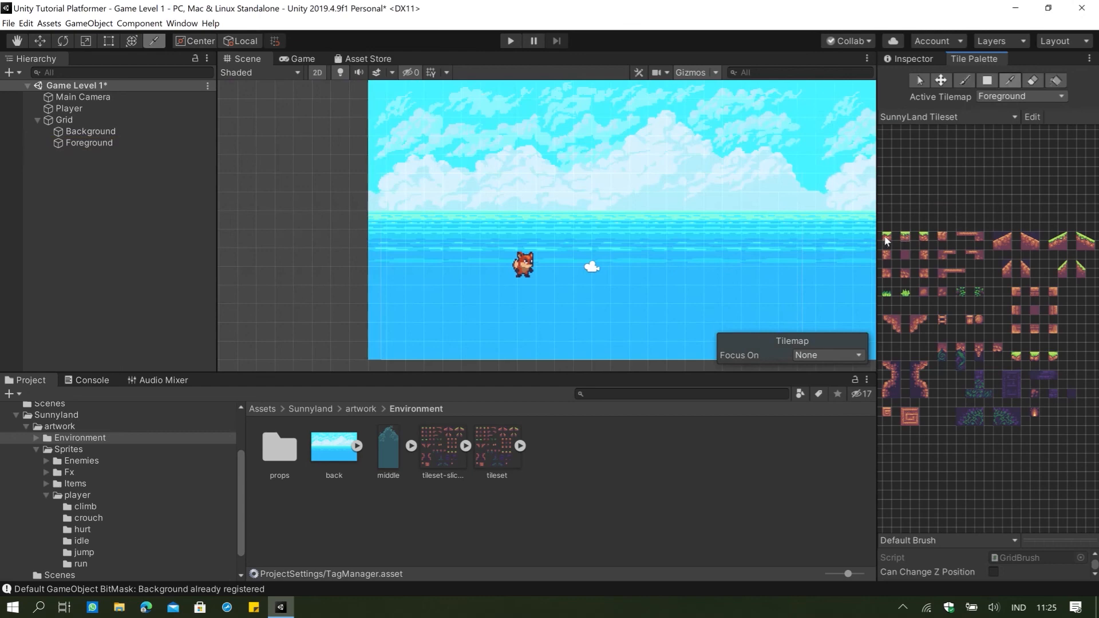
{"action": "left_click", "coordinate": [401, 280]}
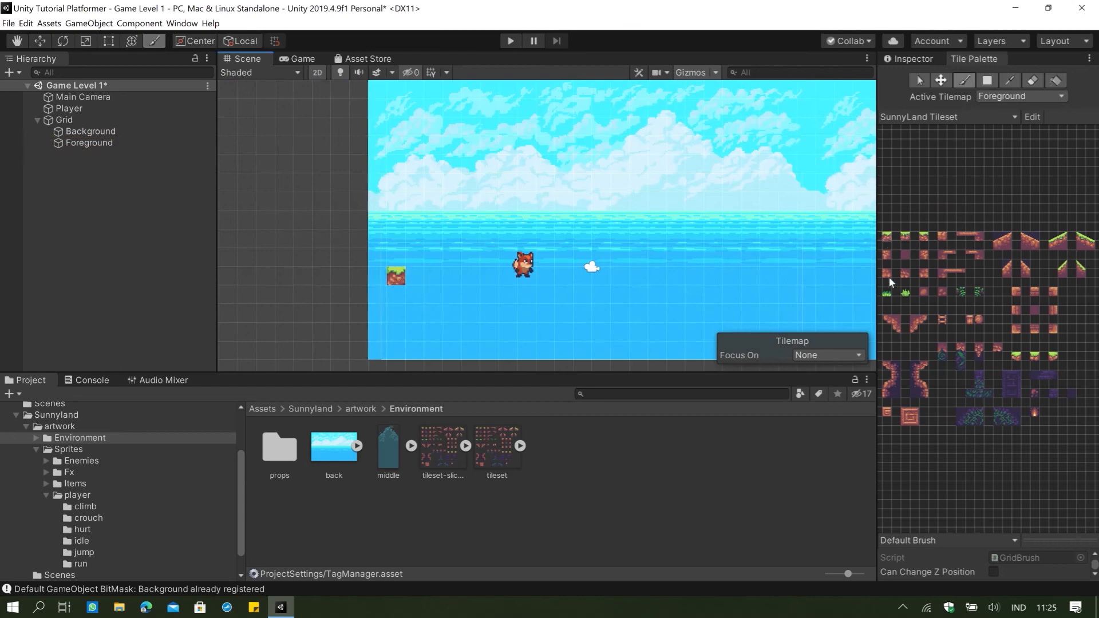
{"action": "left_click", "coordinate": [888, 276]}
{"action": "left_click", "coordinate": [395, 294]}
{"action": "left_click_drag", "start_coordinate": [391, 303], "coordinate": [395, 352]}
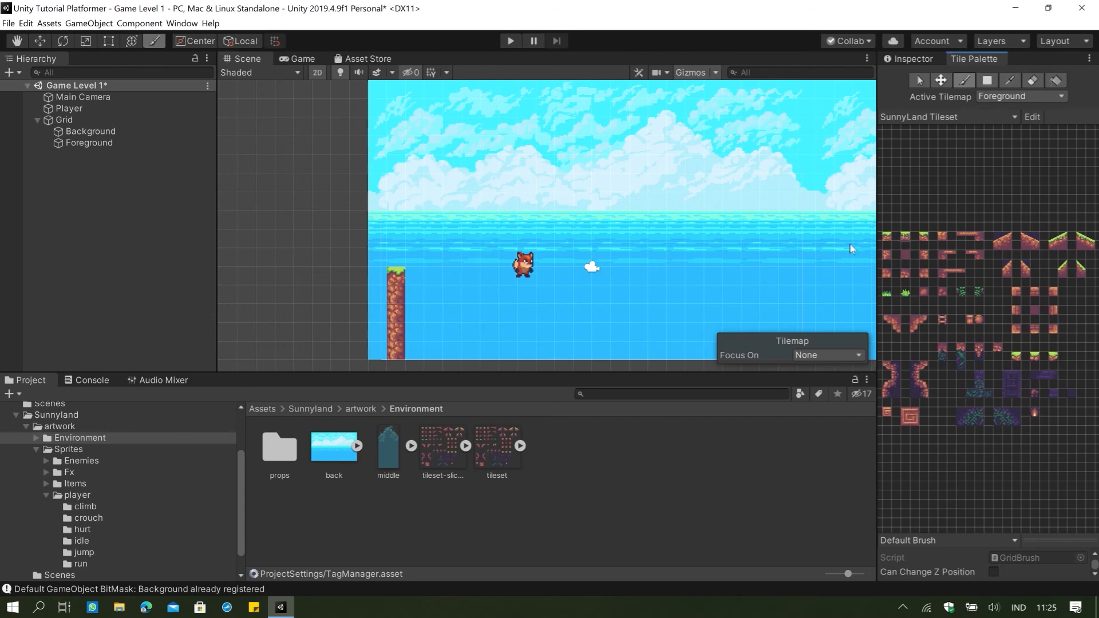
Paint four grass-topped tiles to the right of the corner and fill the area beneath them with plain earth tiles.
{"action": "left_click_drag", "start_coordinate": [414, 279], "coordinate": [474, 278]}
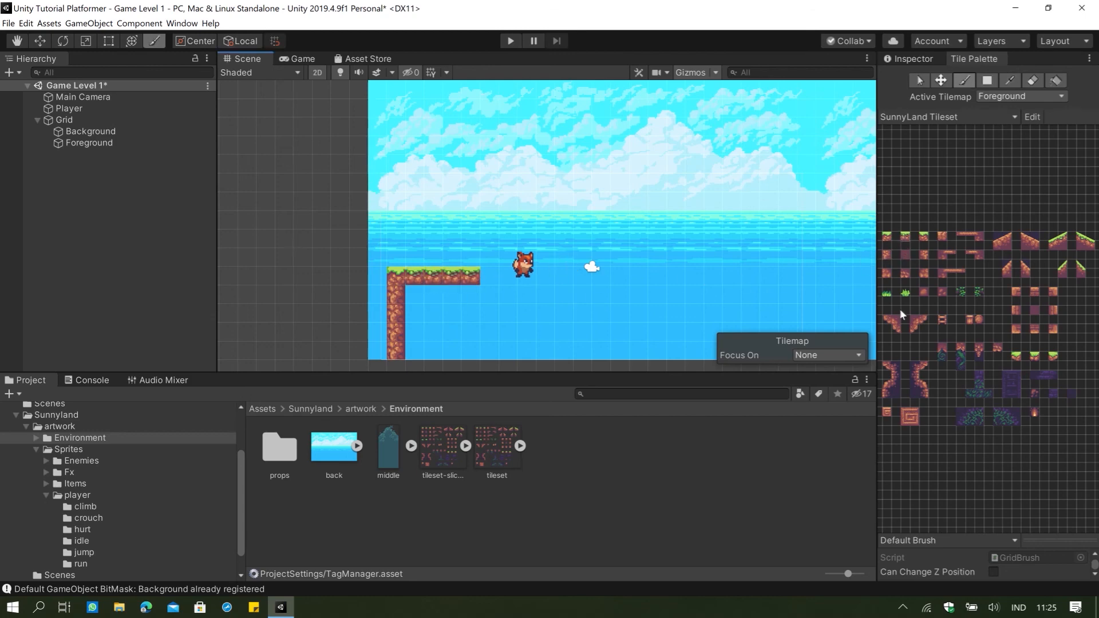
{"action": "left_click", "coordinate": [909, 257]}
{"action": "mouse_move", "coordinate": [425, 296]}
{"action": "left_mouse_down"}
{"action": "mouse_move", "coordinate": [458, 312]}
{"action": "mouse_move", "coordinate": [443, 338]}
{"action": "mouse_move", "coordinate": [417, 329]}
{"action": "mouse_move", "coordinate": [431, 351]}
{"action": "mouse_move", "coordinate": [474, 355]}
{"action": "left_mouse_up"}
{"action": "scroll", "coordinate": [639, 300], "scroll_direction": "down", "scroll_amount": 1}
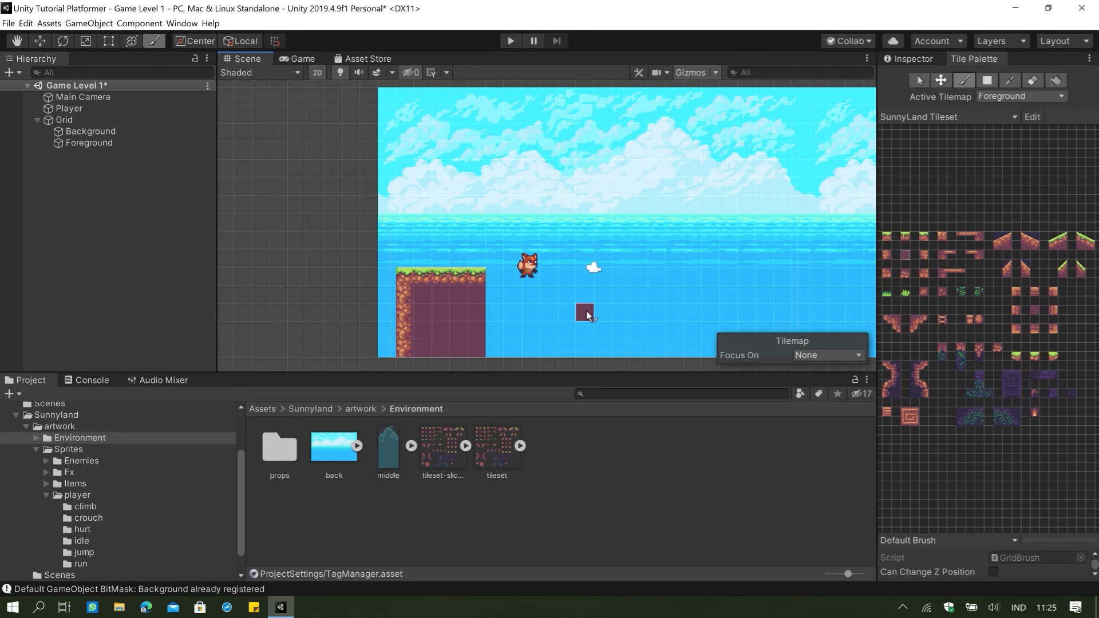
Try a descending grassy slope of three sloped tile pieces off the right end of the ground.
{"action": "left_click_drag", "start_coordinate": [1078, 235], "coordinate": [1089, 246]}
{"action": "left_click", "coordinate": [518, 301]}
{"action": "left_click", "coordinate": [553, 319]}
{"action": "left_click", "coordinate": [591, 330]}
{"action": "middle_click_drag", "start_coordinate": [591, 329], "coordinate": [466, 321]}
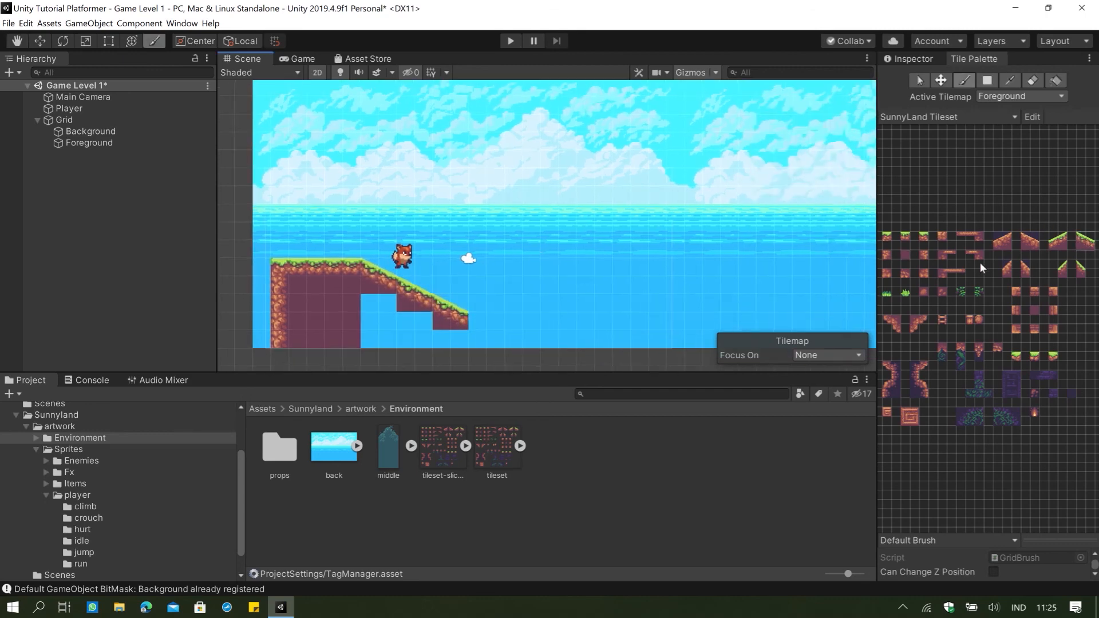
Overwrite the slope with plain earth and continue the flat grass-topped row to the right, with earth filled in beneath it.
{"action": "left_click", "coordinate": [937, 315]}
{"action": "mouse_move", "coordinate": [370, 308]}
{"action": "left_mouse_down"}
{"action": "mouse_move", "coordinate": [352, 268]}
{"action": "mouse_move", "coordinate": [431, 308]}
{"action": "left_mouse_up"}
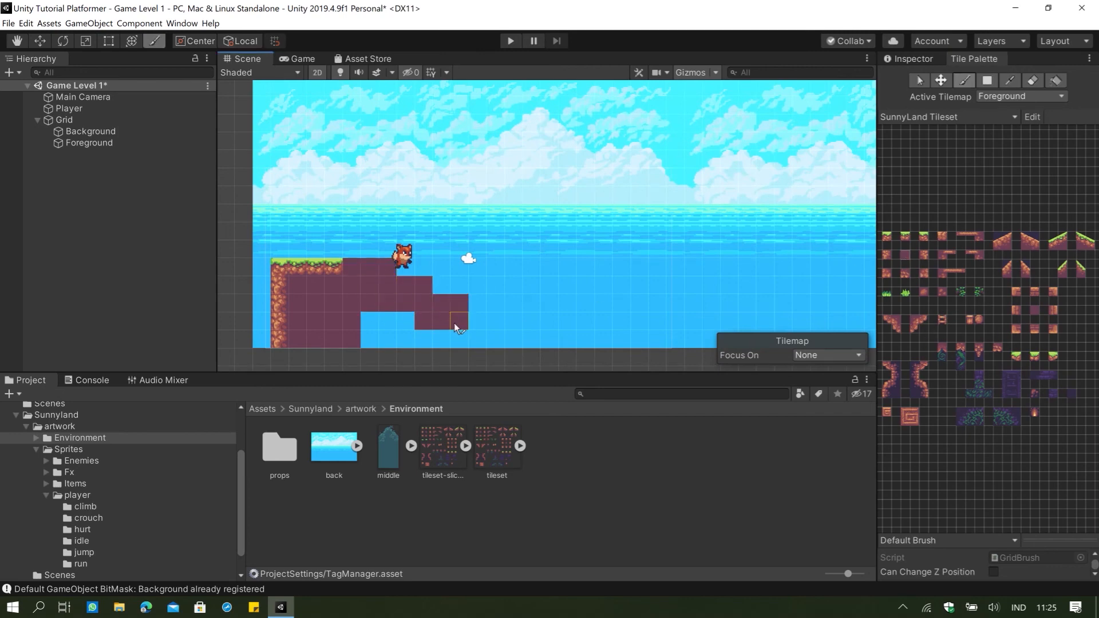
{"action": "left_click", "coordinate": [907, 238]}
{"action": "mouse_move", "coordinate": [359, 267]}
{"action": "left_mouse_down"}
{"action": "mouse_move", "coordinate": [465, 266]}
{"action": "mouse_move", "coordinate": [393, 317]}
{"action": "mouse_move", "coordinate": [435, 341]}
{"action": "mouse_move", "coordinate": [464, 299]}
{"action": "mouse_move", "coordinate": [478, 339]}
{"action": "left_mouse_up"}
{"action": "left_click", "coordinate": [906, 258]}
Close the ground's right end with a grass-topped right corner and a column of right-edge earth tiles below it.
{"action": "left_click", "coordinate": [924, 238]}
{"action": "left_click", "coordinate": [477, 266]}
{"action": "left_click", "coordinate": [926, 253]}
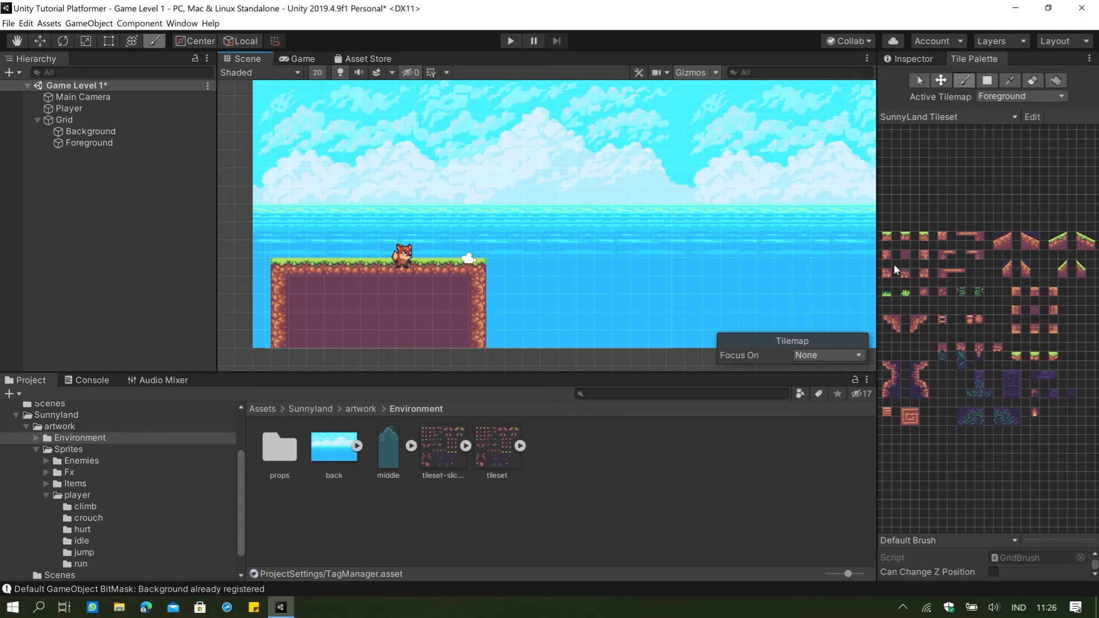
Paint a lower grass-topped row five tiles wide across a gap to the right of the large platform, starting with a left corner.
{"action": "left_click", "coordinate": [888, 236]}
{"action": "left_click", "coordinate": [568, 321]}
{"action": "left_click", "coordinate": [909, 238]}
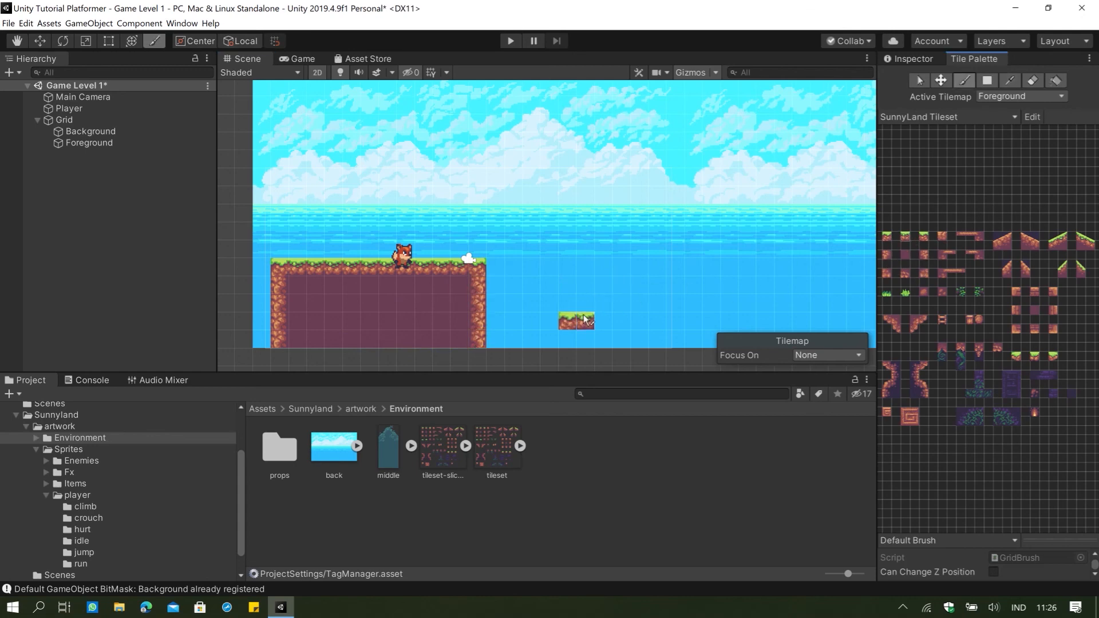
{"action": "left_click_drag", "start_coordinate": [586, 322], "coordinate": [640, 324]}
Place left-edge and right-edge earth tiles under the small platform's ends and fill the space between them with plain earth.
{"action": "left_click", "coordinate": [890, 256]}
{"action": "left_click", "coordinate": [573, 341]}
{"action": "left_click", "coordinate": [926, 256]}
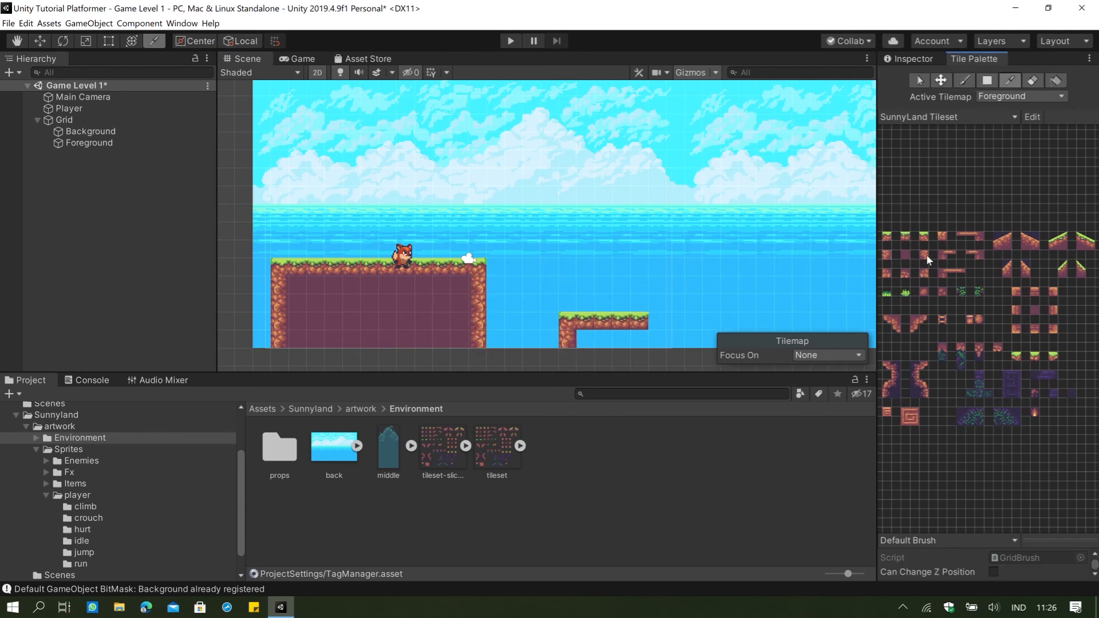
{"action": "left_click", "coordinate": [639, 340]}
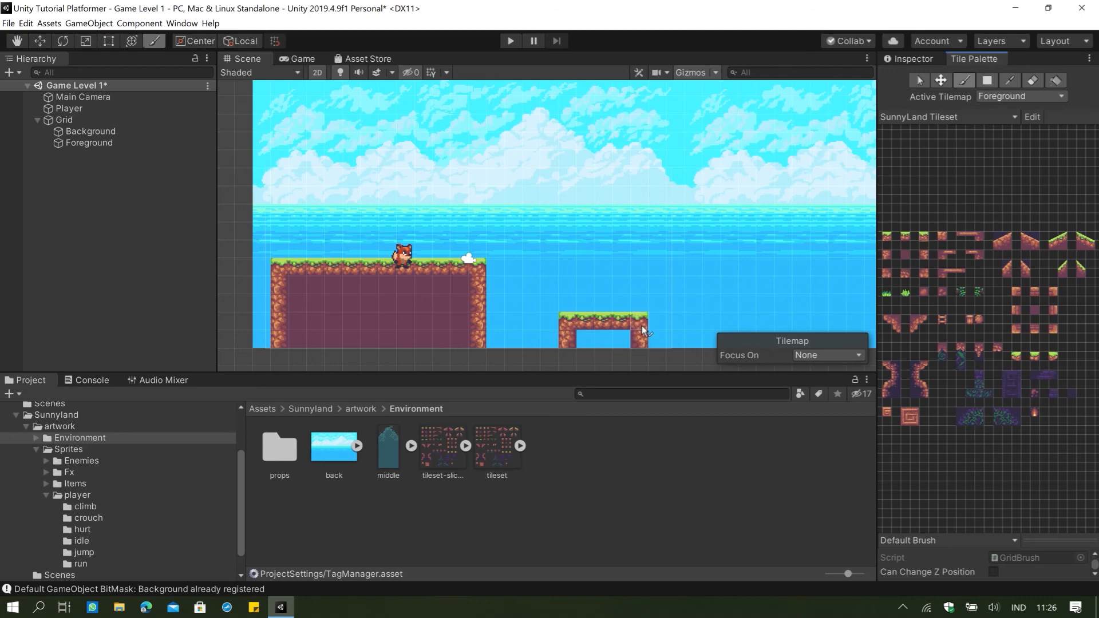
{"action": "left_click", "coordinate": [904, 257]}
{"action": "left_click_drag", "start_coordinate": [586, 339], "coordinate": [621, 336]}
Select the Player and move it left and up so it sits just above the large platform's grass.
{"action": "scroll", "coordinate": [448, 284], "scroll_direction": "up", "scroll_amount": 5}
{"action": "middle_click_drag", "start_coordinate": [379, 262], "coordinate": [517, 302]}
{"action": "left_click", "coordinate": [69, 109]}
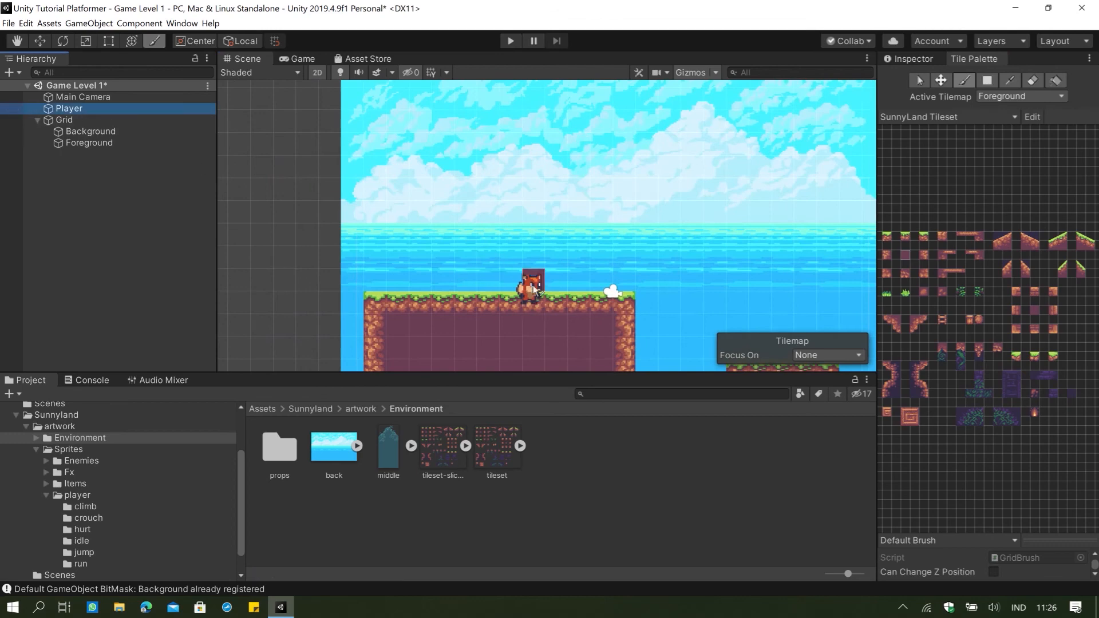
{"action": "left_click", "coordinate": [911, 58]}
{"action": "left_click", "coordinate": [973, 57]}
{"action": "left_click", "coordinate": [918, 81]}
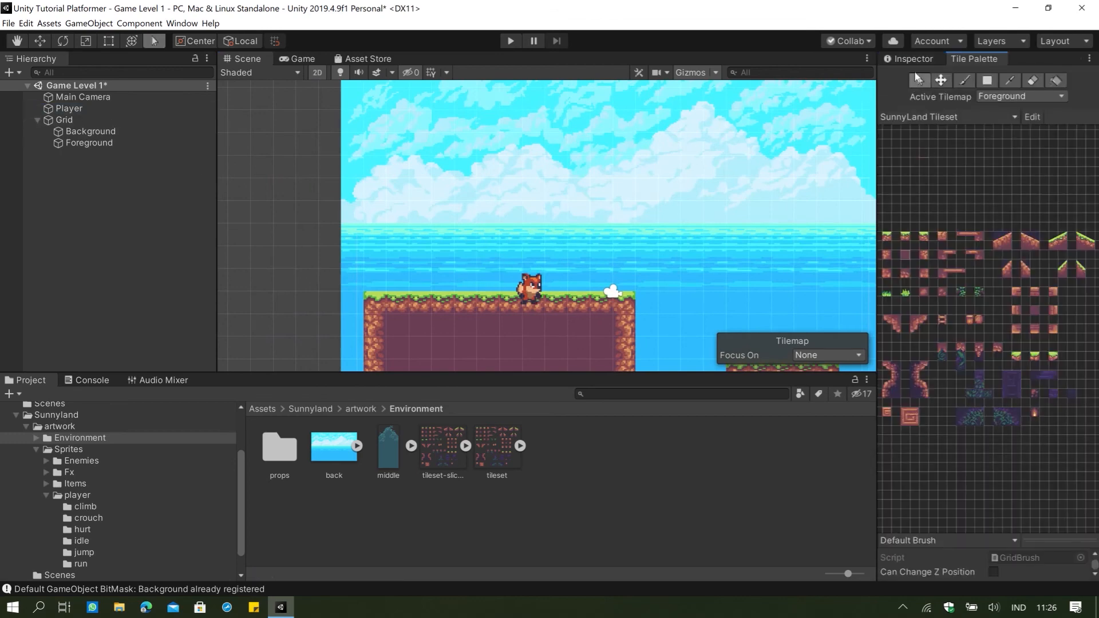
{"action": "left_click", "coordinate": [914, 60]}
{"action": "left_click", "coordinate": [528, 290]}
{"action": "left_click", "coordinate": [80, 109]}
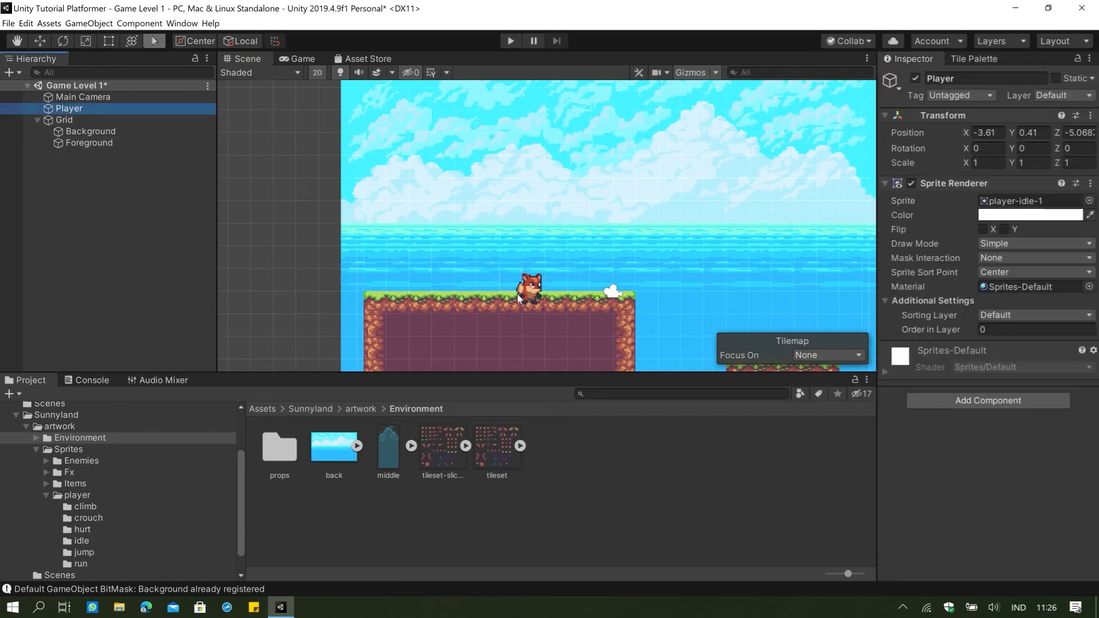
{"action": "key", "text": "w"}
{"action": "left_click_drag", "start_coordinate": [534, 283], "coordinate": [441, 265]}
{"action": "left_click", "coordinate": [554, 239]}
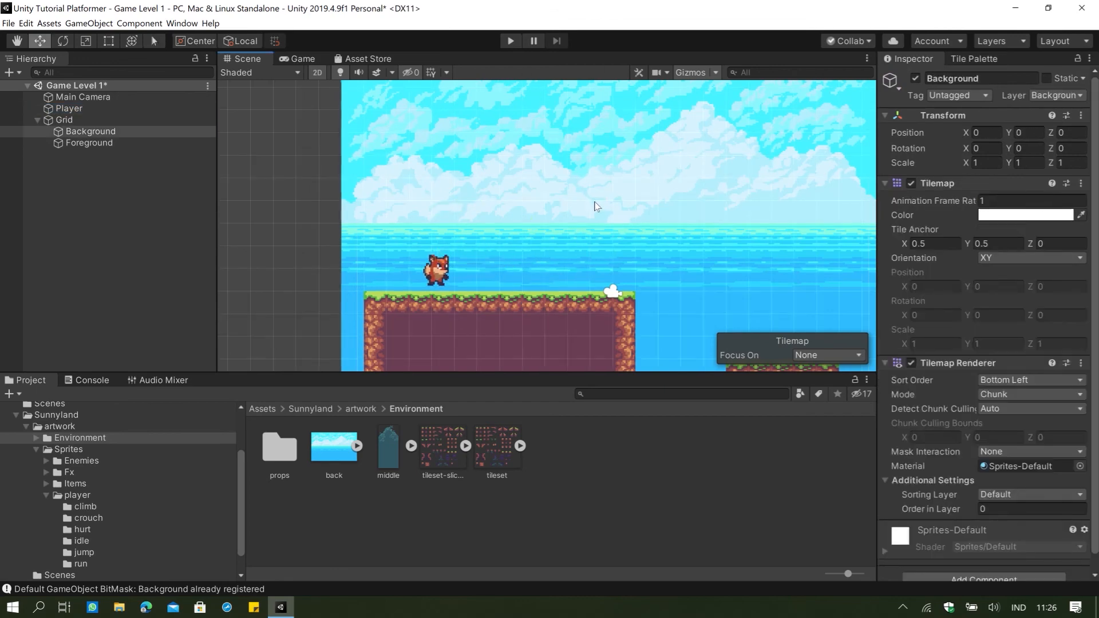
Check how the level is framed in the Game view, then return to the Scene view.
{"action": "scroll", "coordinate": [597, 206], "scroll_direction": "down", "scroll_amount": 2}
{"action": "left_click", "coordinate": [320, 57]}
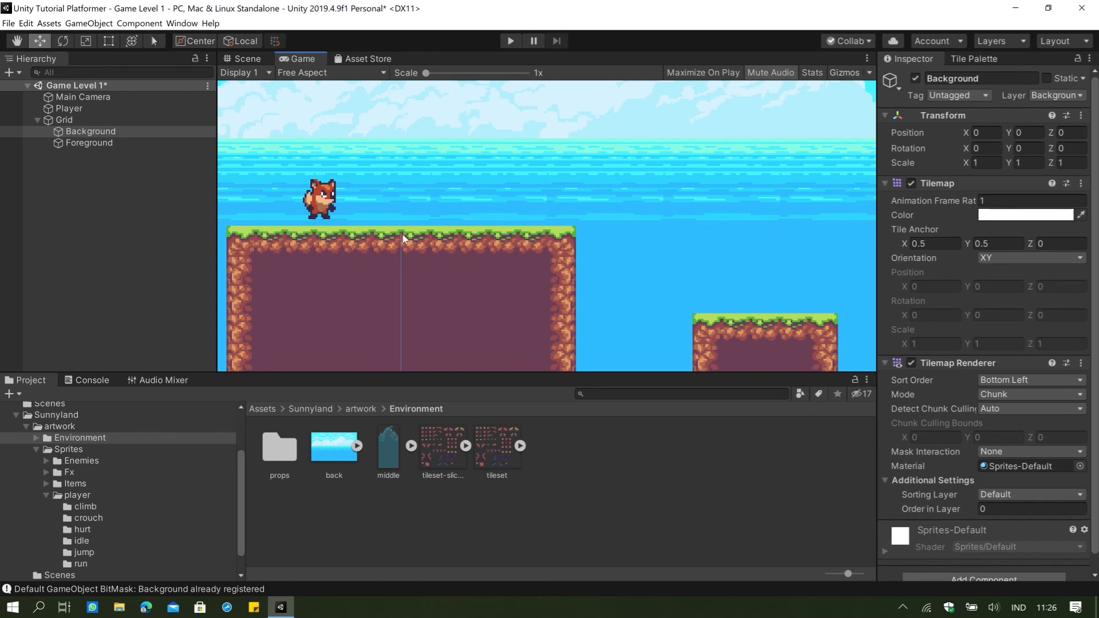
{"action": "left_click", "coordinate": [247, 60]}
{"action": "left_click", "coordinate": [307, 59]}
{"action": "left_click", "coordinate": [251, 62]}
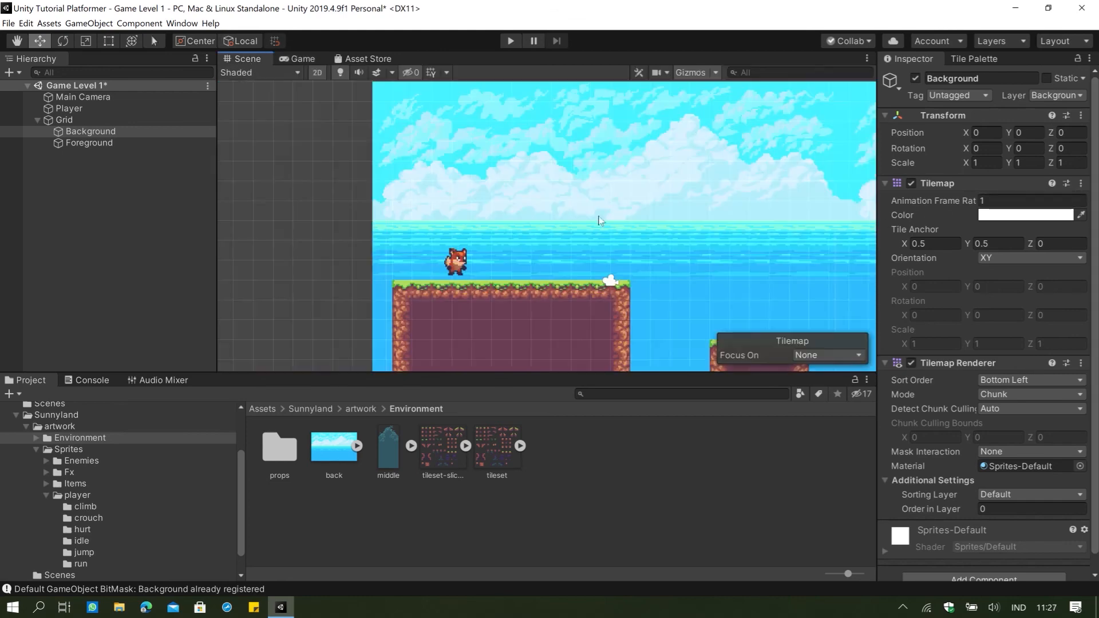
Make Foreground the active tilemap for painting and undo a trial of jagged overhang tiles over the sea right of the small platform.
{"action": "middle_click_drag", "start_coordinate": [714, 218], "coordinate": [656, 205]}
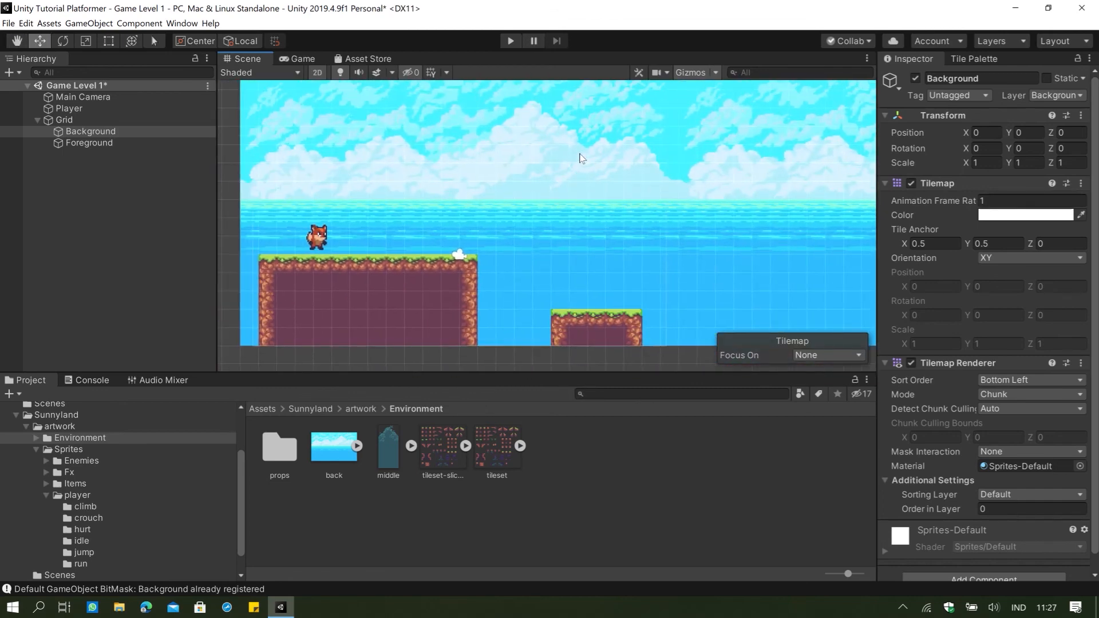
{"action": "scroll", "coordinate": [540, 204], "scroll_direction": "down", "scroll_amount": 2}
{"action": "middle_click_drag", "start_coordinate": [549, 220], "coordinate": [454, 256]}
{"action": "left_click", "coordinate": [973, 58]}
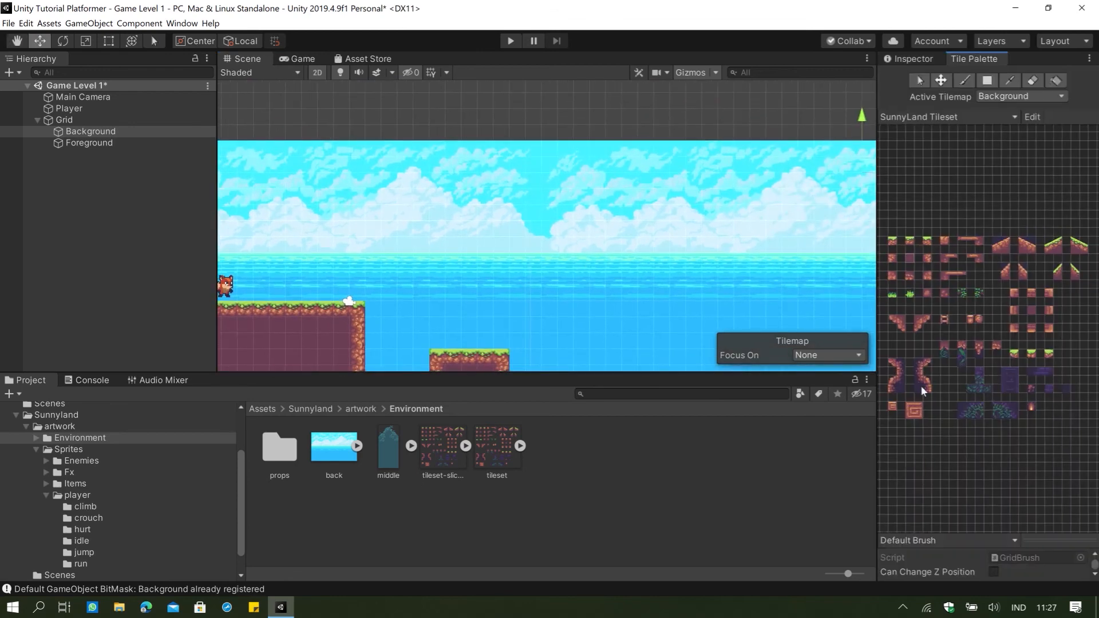
{"action": "key", "text": "b"}
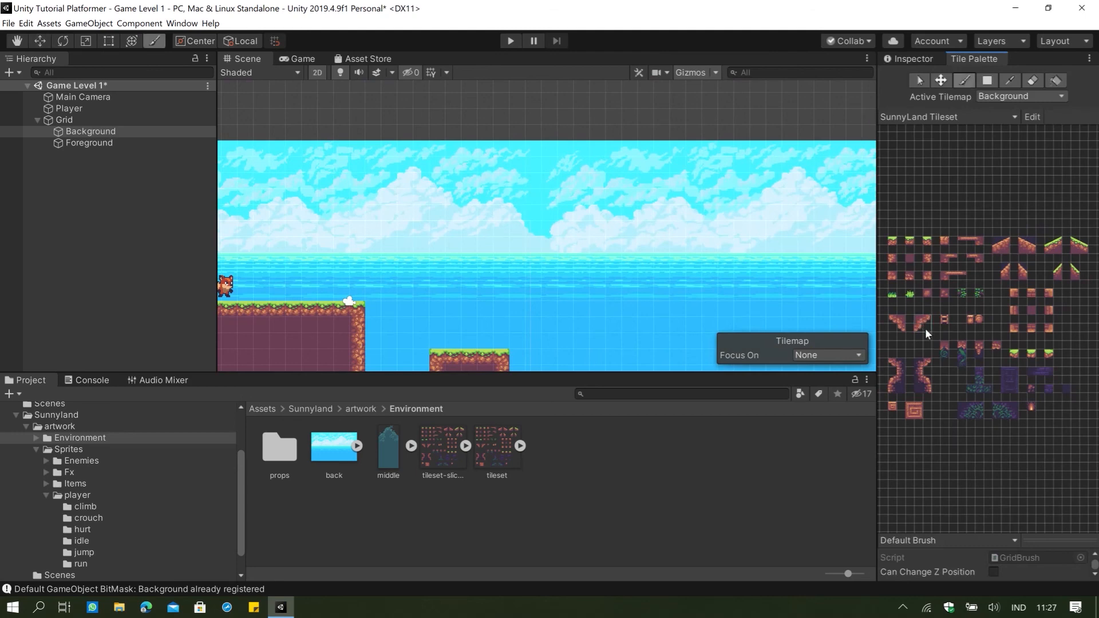
{"action": "left_click", "coordinate": [995, 97]}
{"action": "left_click", "coordinate": [999, 82]}
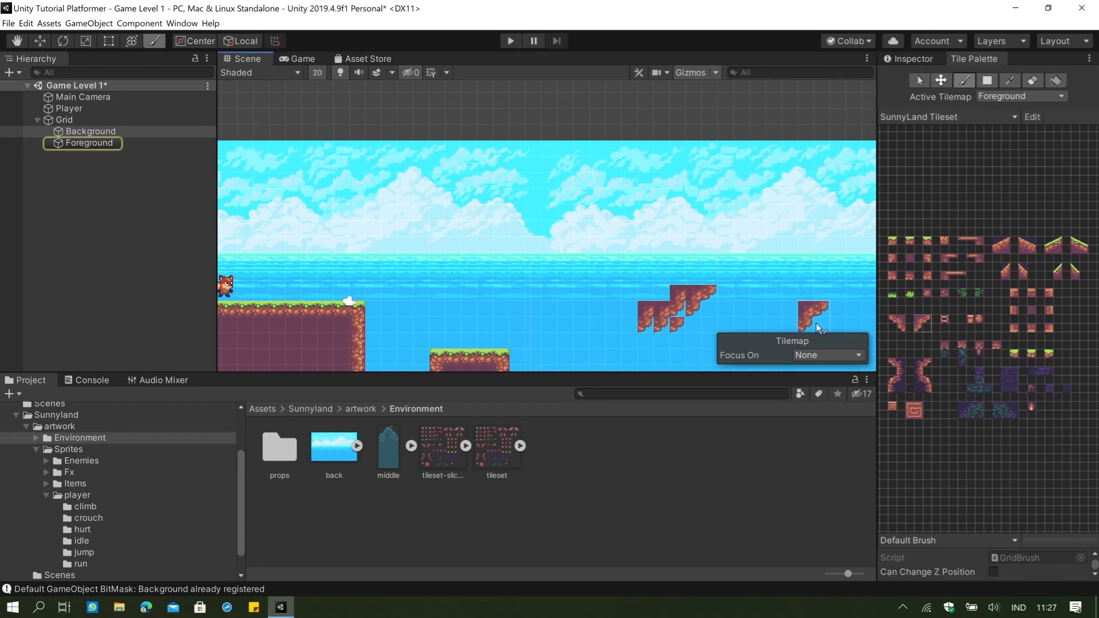
{"action": "key", "text": "ctrl+z"}
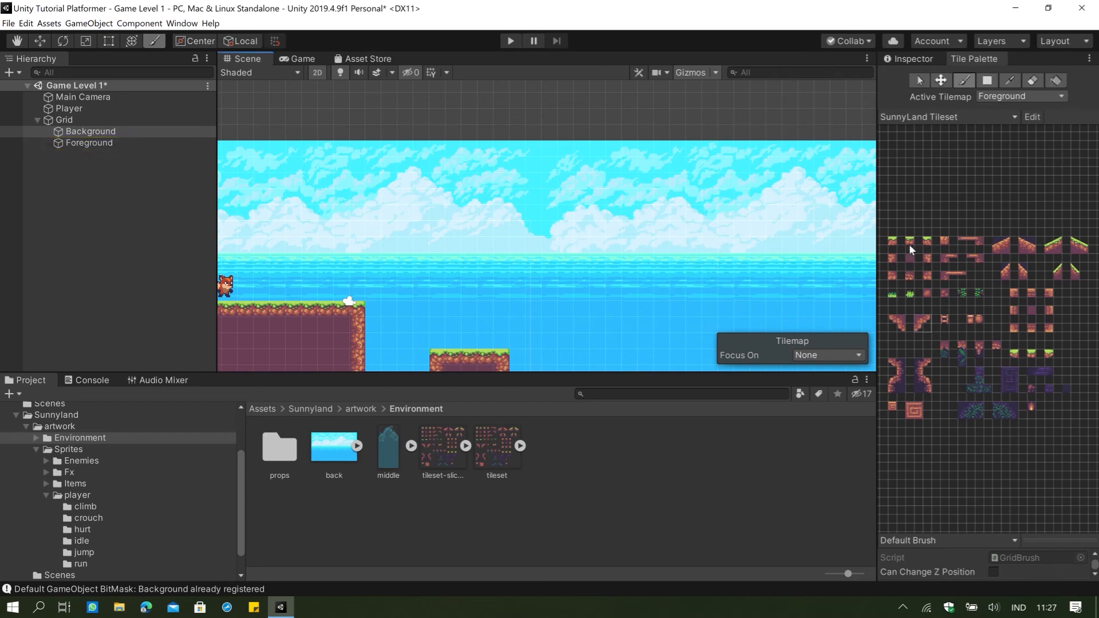
Try a floating island's left side from a grass-topped left corner, two left-edge earth tiles and a jagged overhang piece beneath.
{"action": "key", "text": "i"}
{"action": "left_click", "coordinate": [898, 244]}
{"action": "left_click", "coordinate": [614, 213]}
{"action": "left_click_drag", "start_coordinate": [890, 320], "coordinate": [901, 325]}
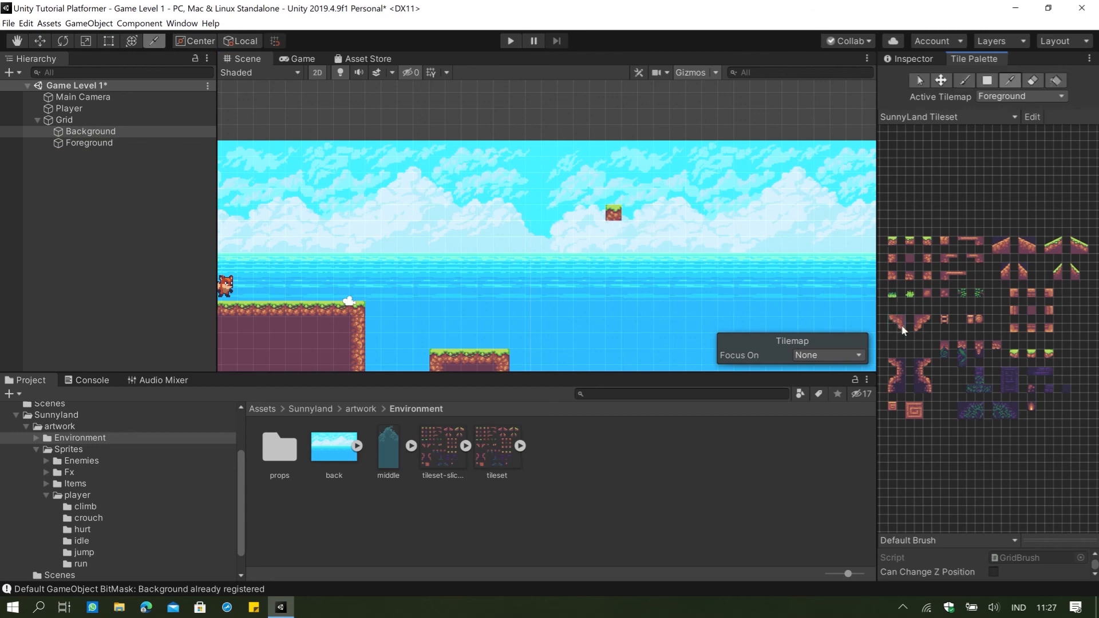
{"action": "left_click", "coordinate": [626, 275]}
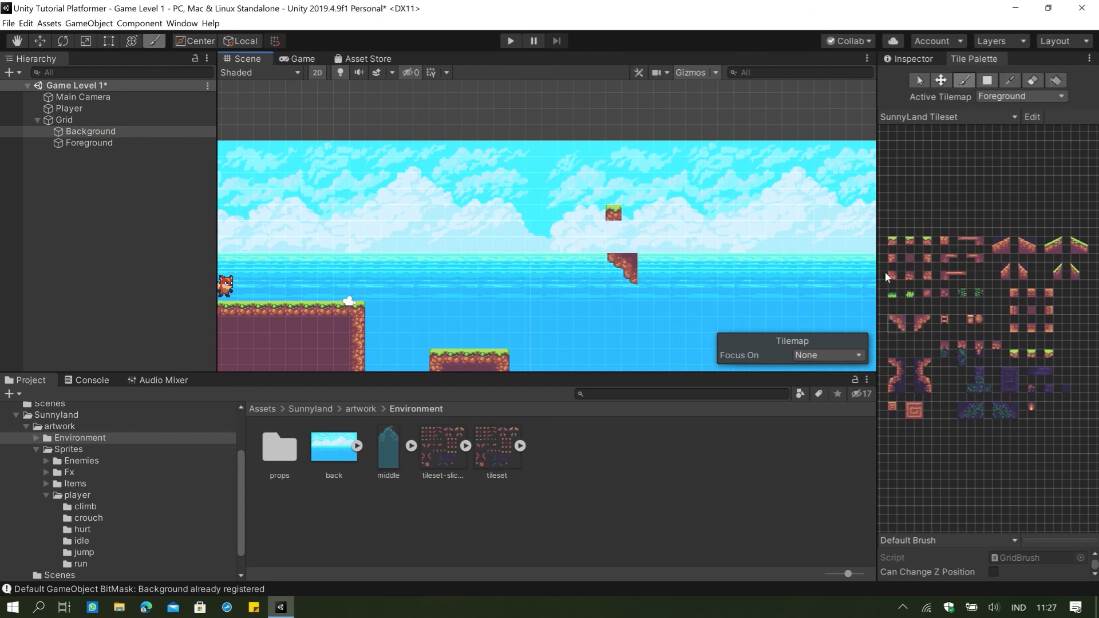
{"action": "left_click", "coordinate": [891, 259]}
{"action": "left_click_drag", "start_coordinate": [615, 231], "coordinate": [615, 247]}
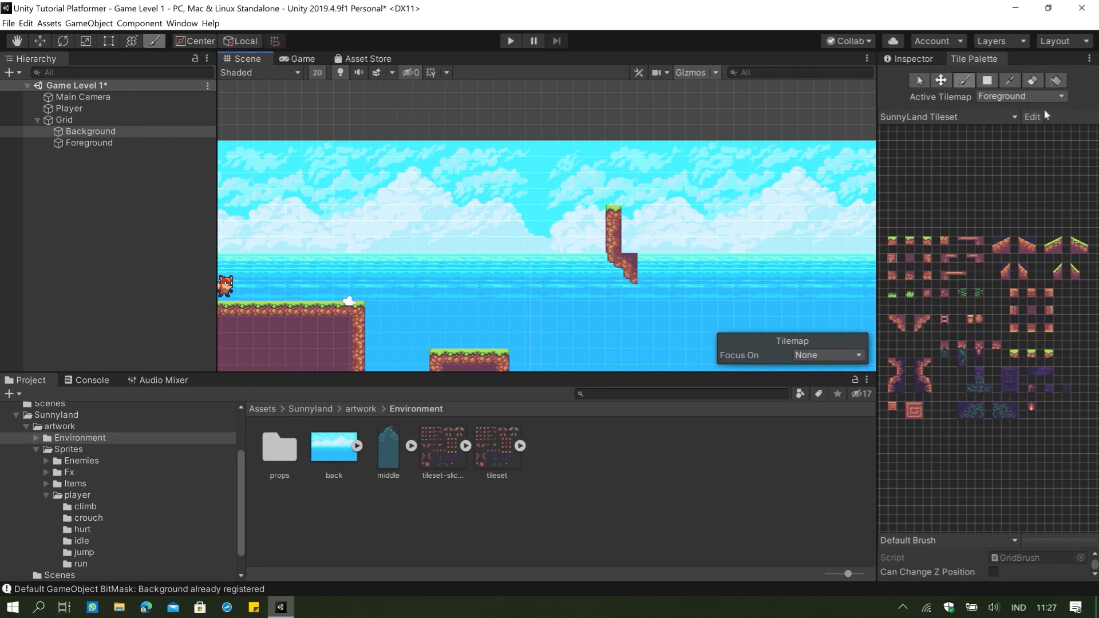
Erase the trial floating island tiles from the Foreground tilemap.
{"action": "left_click", "coordinate": [1033, 80]}
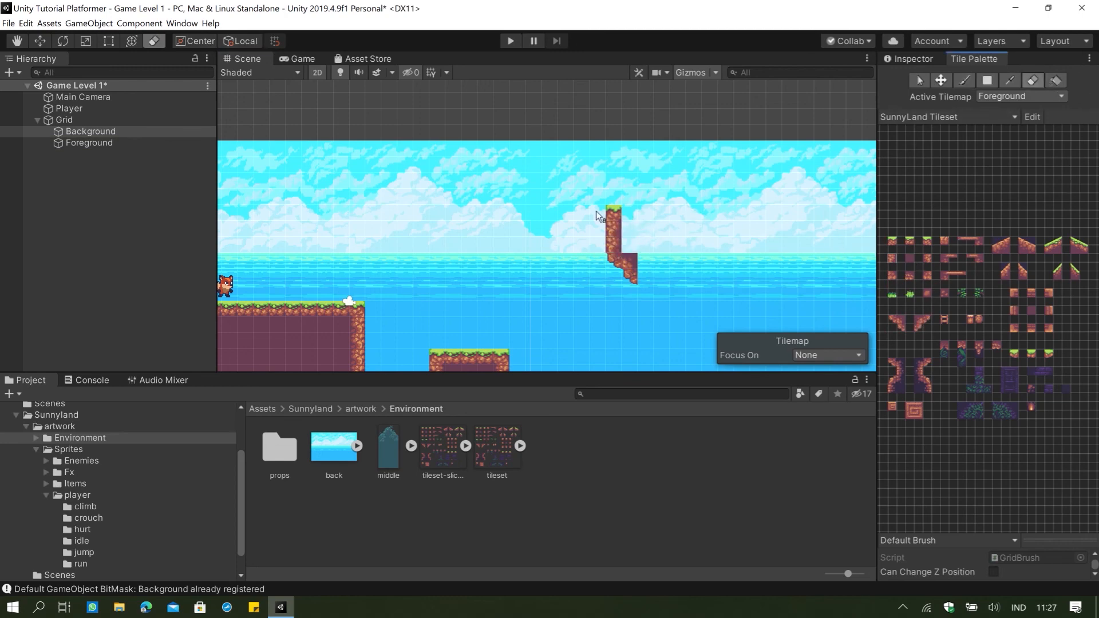
{"action": "left_click_drag", "start_coordinate": [597, 216], "coordinate": [611, 261]}
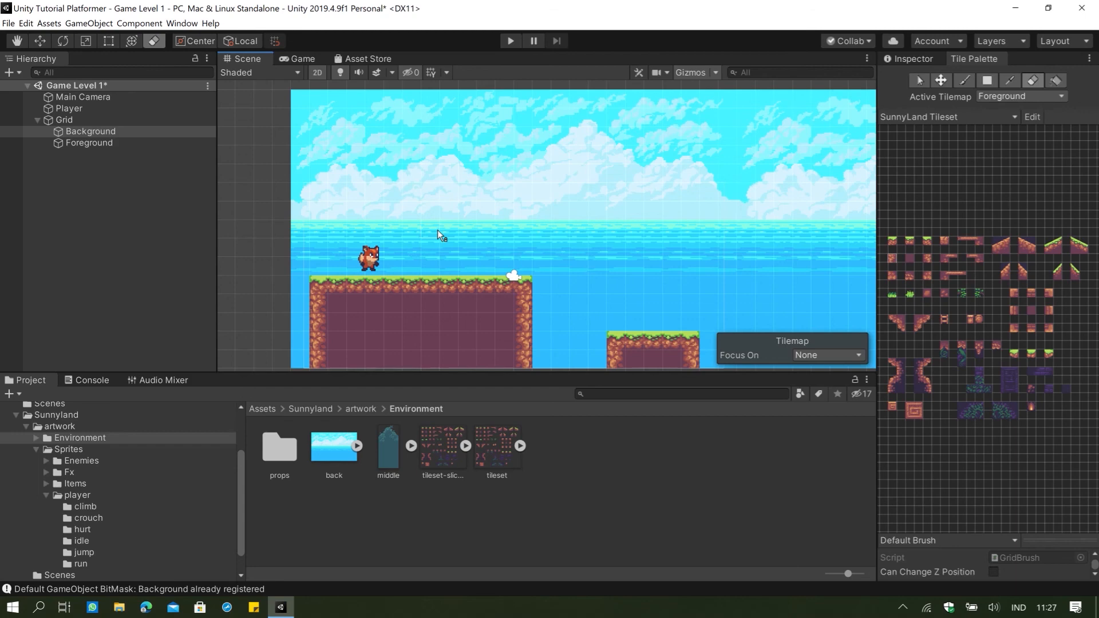
{"action": "scroll", "coordinate": [439, 232], "scroll_direction": "down", "scroll_amount": 2}
{"action": "scroll", "coordinate": [459, 253], "scroll_direction": "up", "scroll_amount": 1}
{"action": "mouse_move", "coordinate": [571, 252]}
{"action": "middle_mouse_down"}
{"action": "mouse_move", "coordinate": [513, 245]}
{"action": "mouse_move", "coordinate": [578, 234]}
{"action": "mouse_move", "coordinate": [571, 256]}
{"action": "middle_mouse_up"}
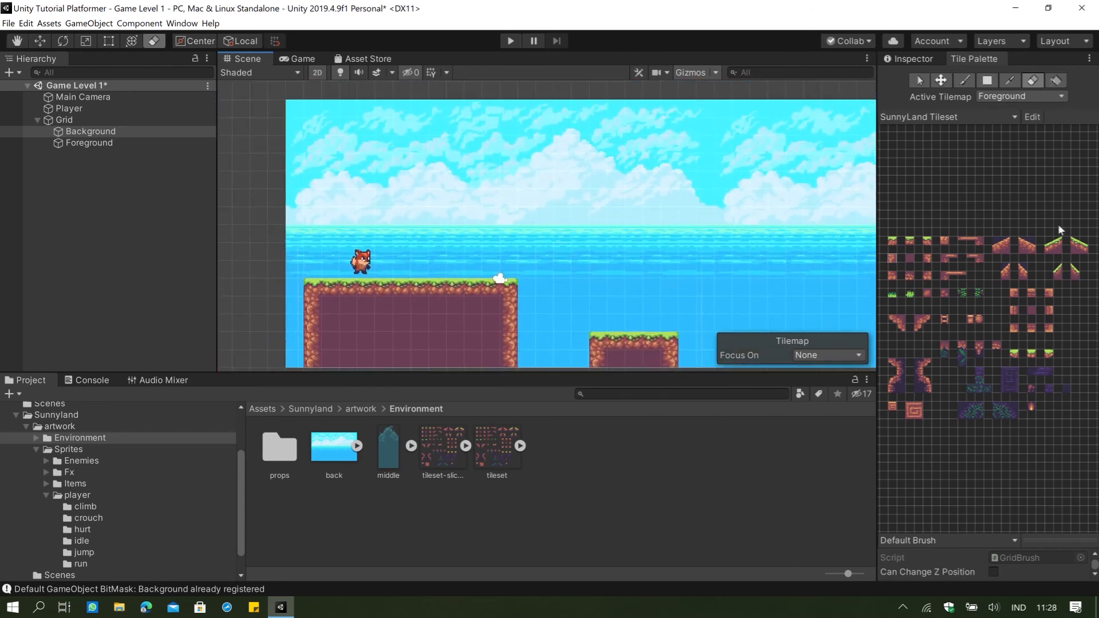